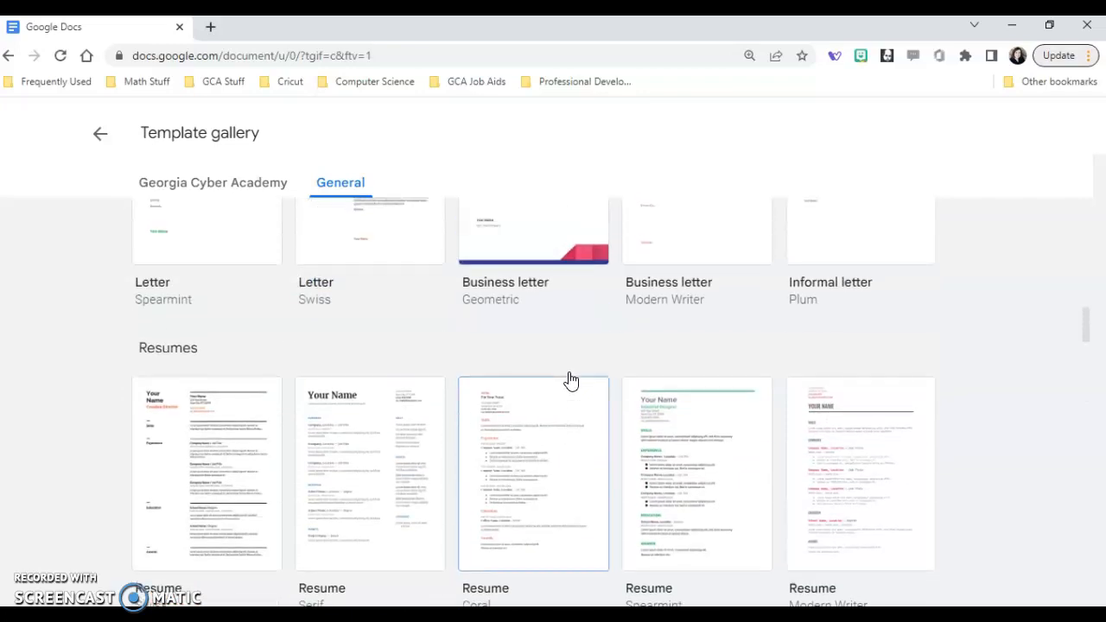
Create a new document from the Playful Essay template in the General template gallery.
scroll(682, 444, up, 2)
scroll(681, 444, up, 4)
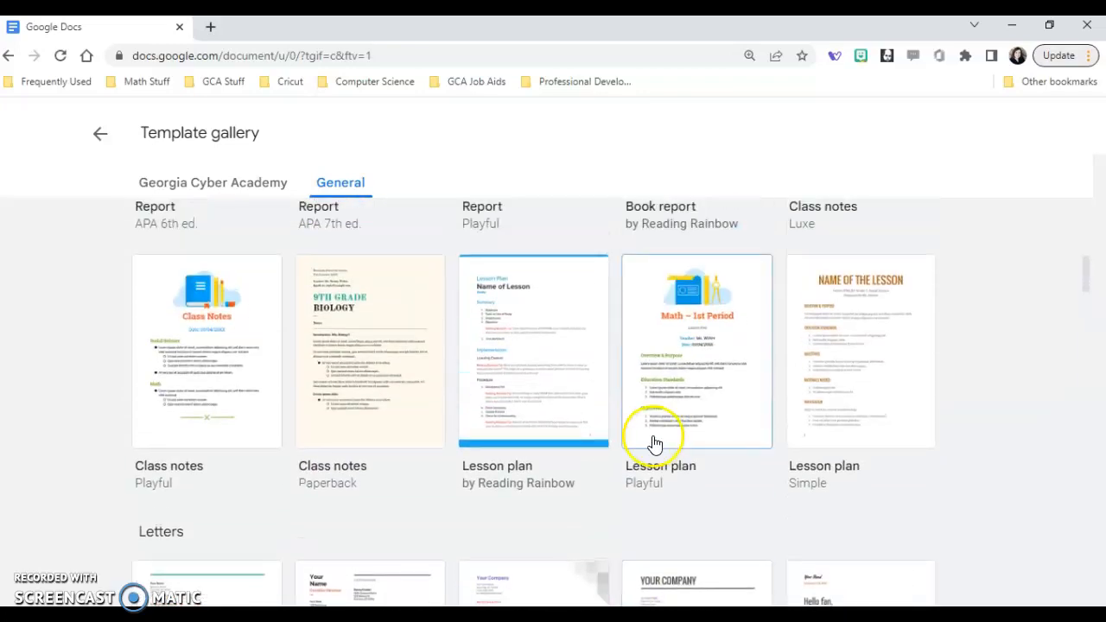
scroll(654, 439, up, 1)
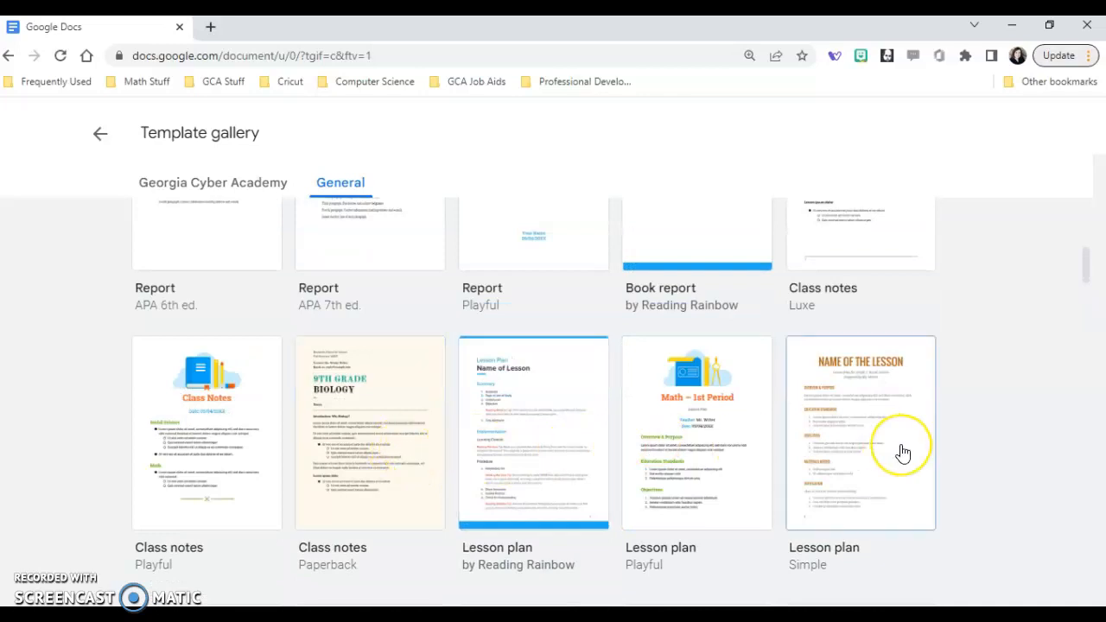
scroll(902, 452, up, 5)
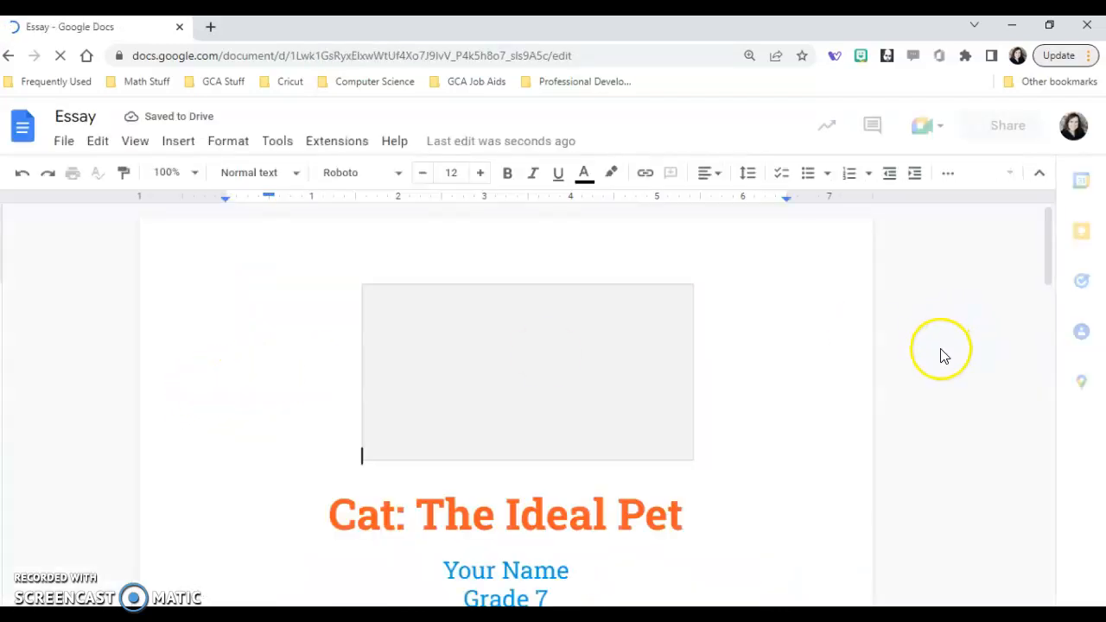
Replace the essay's title with "Shakespeare" and the name placeholder below it with the author's full name.
scroll(568, 499, down, 1)
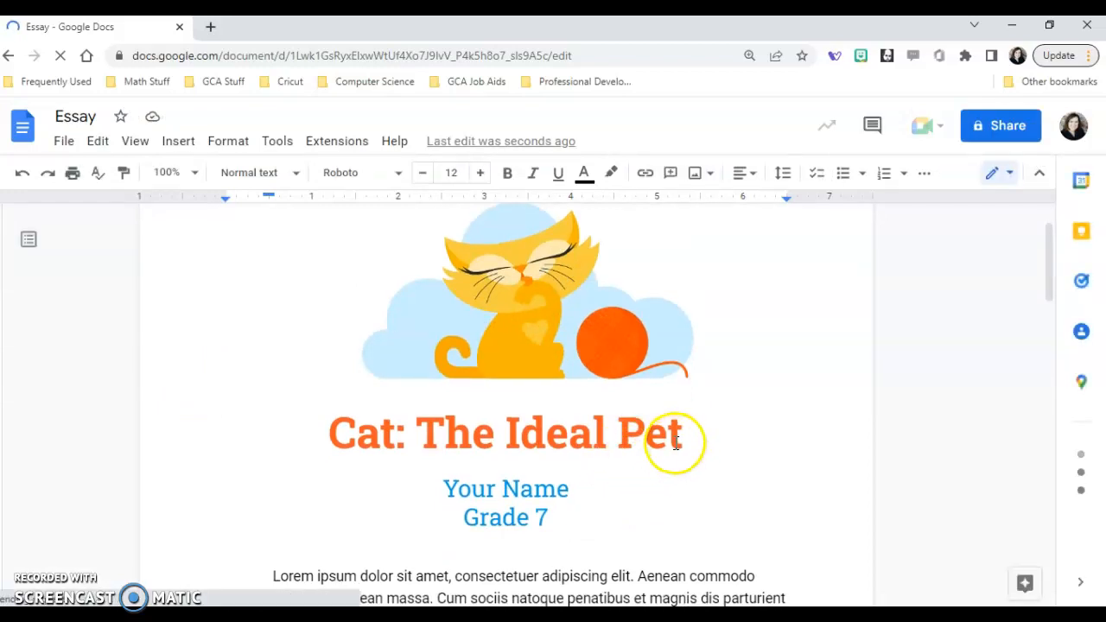
drag(688, 443, 337, 444)
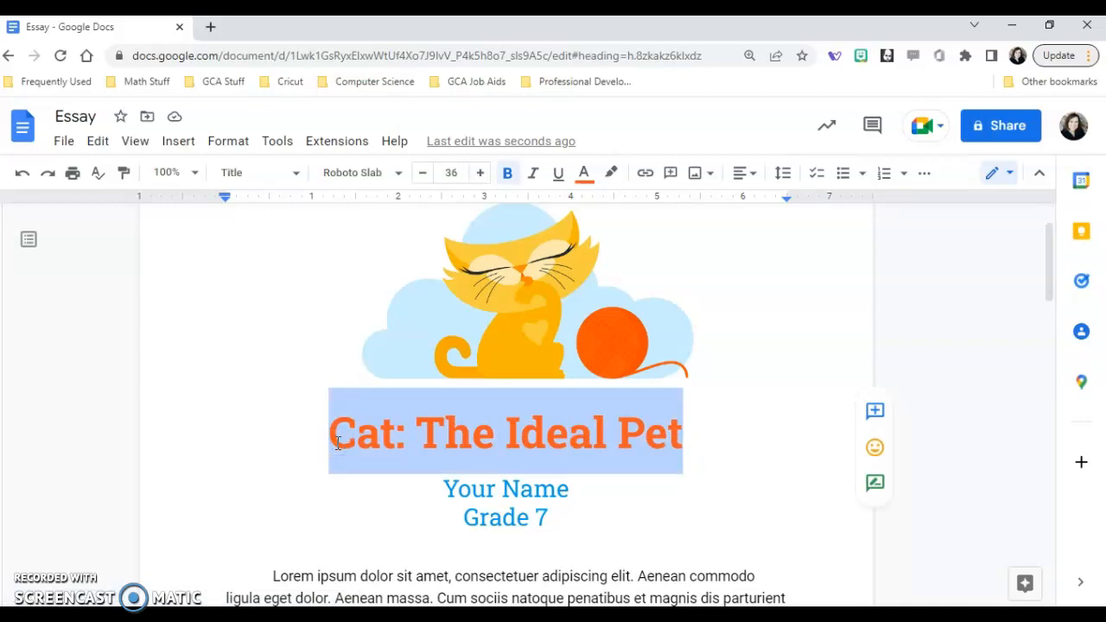
text(Sha)
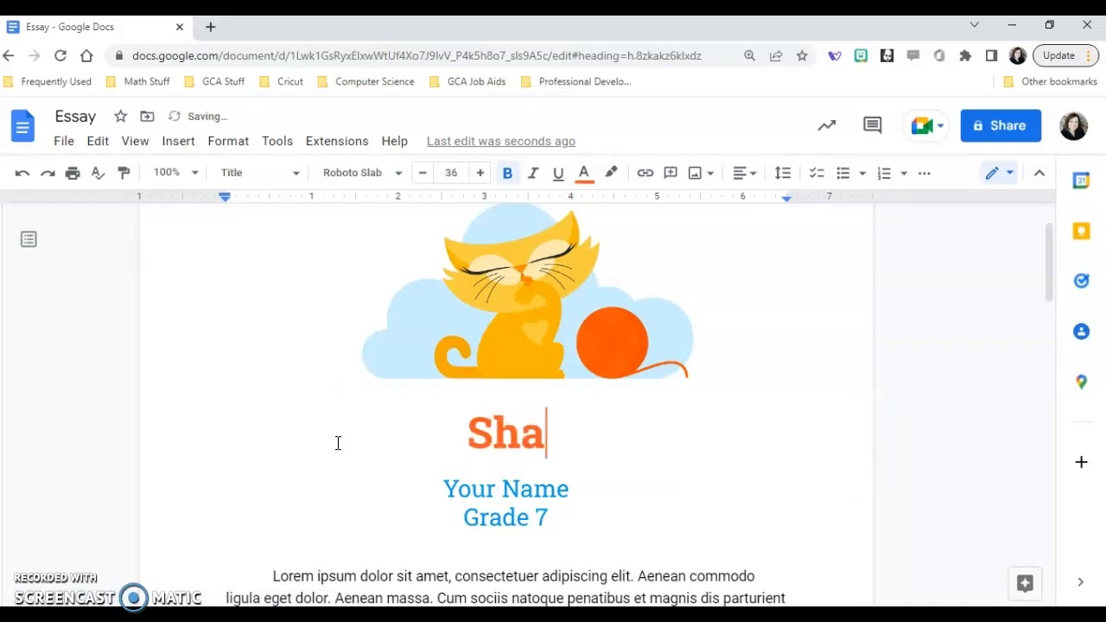
text(kespeare)
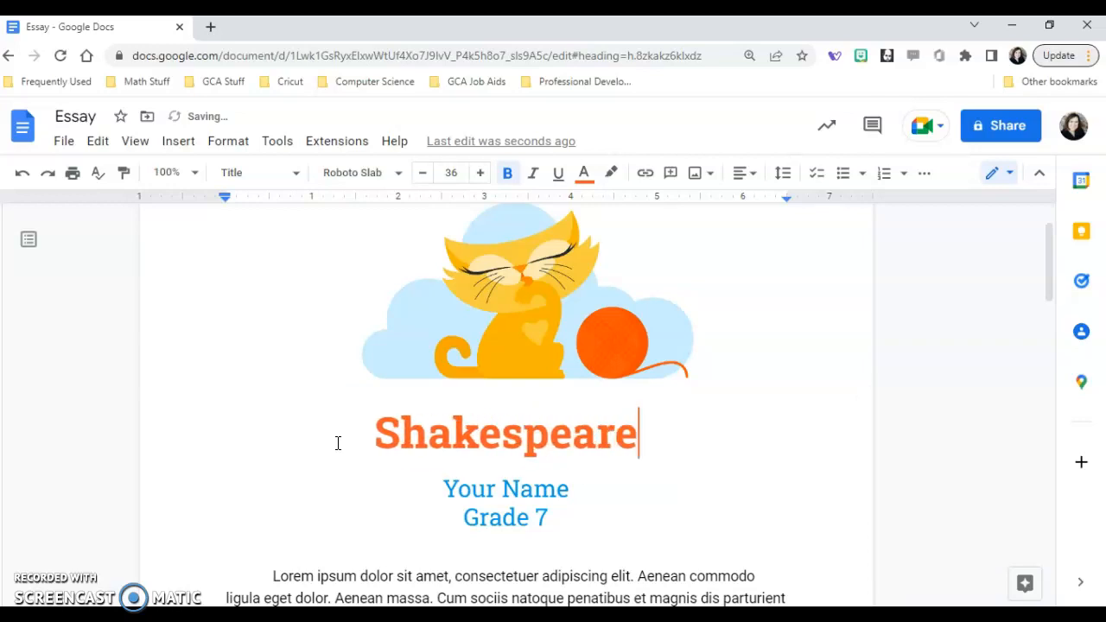
drag(568, 489, 443, 489)
text(Joe )
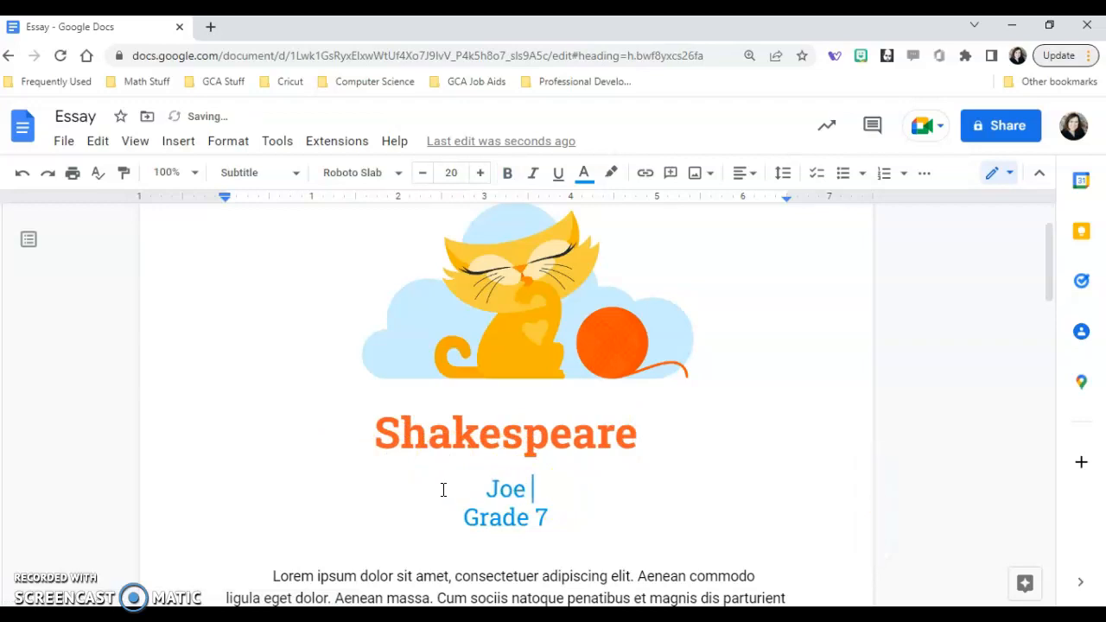
text(Smith)
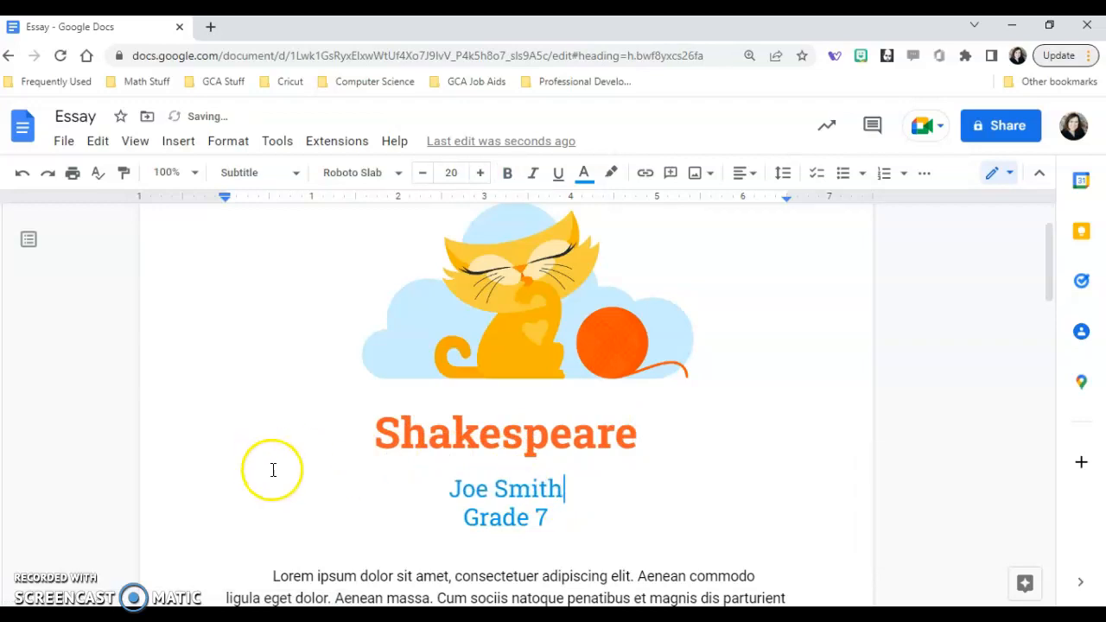
Replace the first Lorem ipsum body paragraph with "This is my report about Shakespeare....".
scroll(599, 494, down, 3)
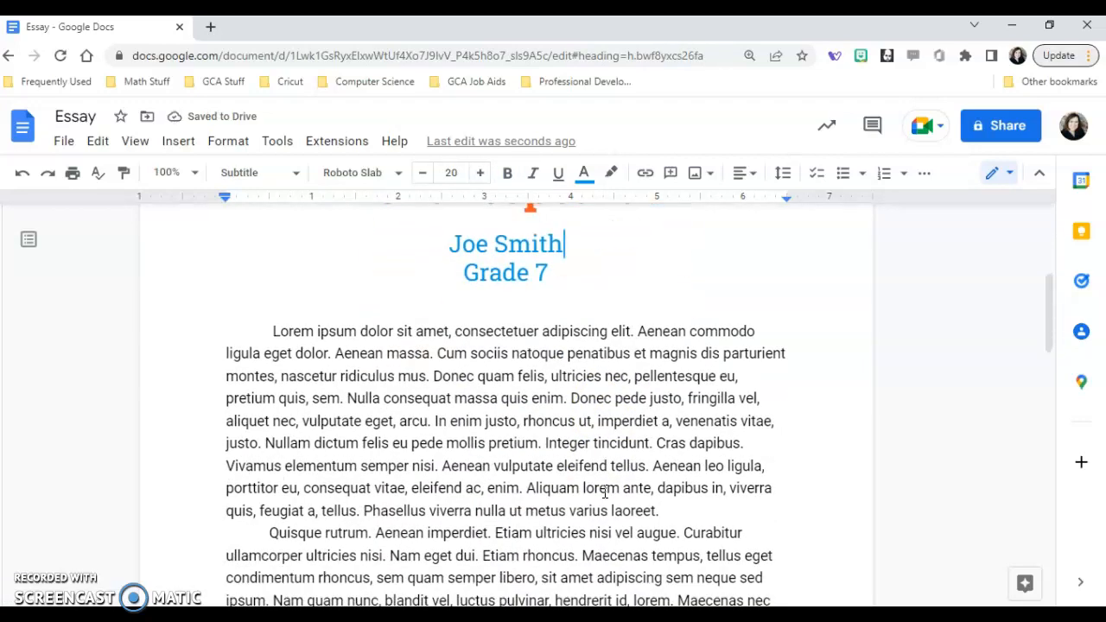
drag(659, 509, 238, 340)
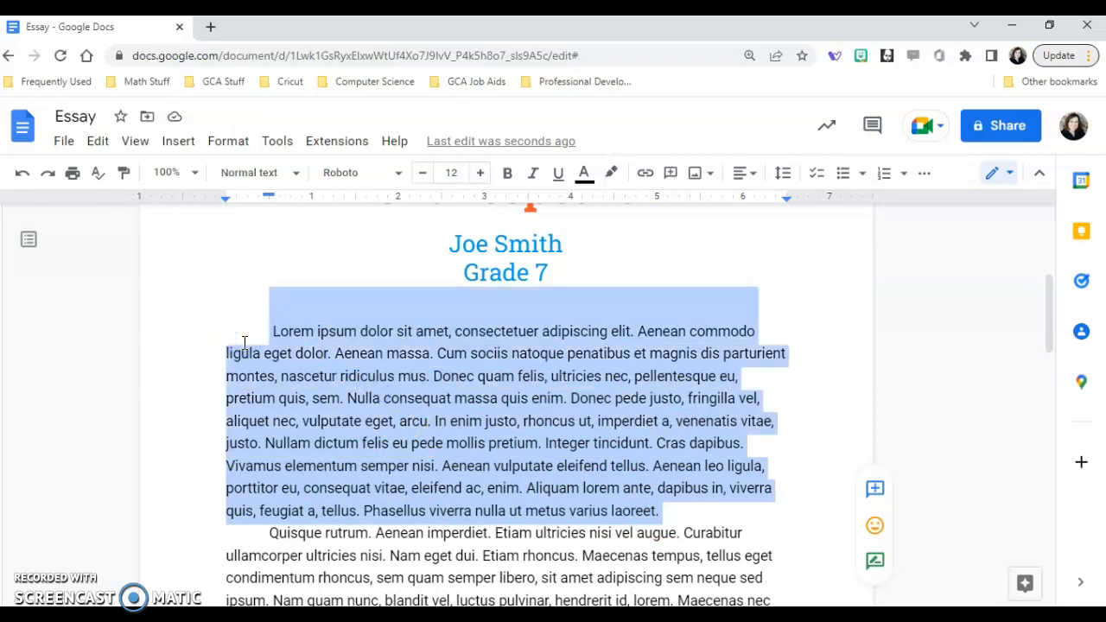
text(Thi)
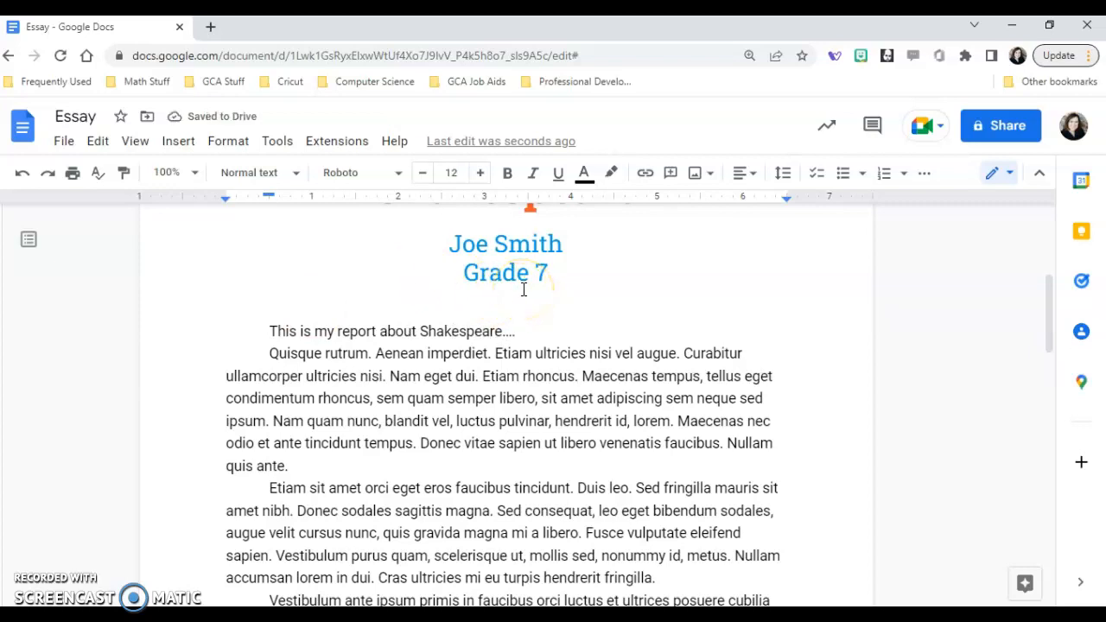
Create a new blank document from within the essay and close the essay.
click(63, 148)
mouse_move(95, 178)
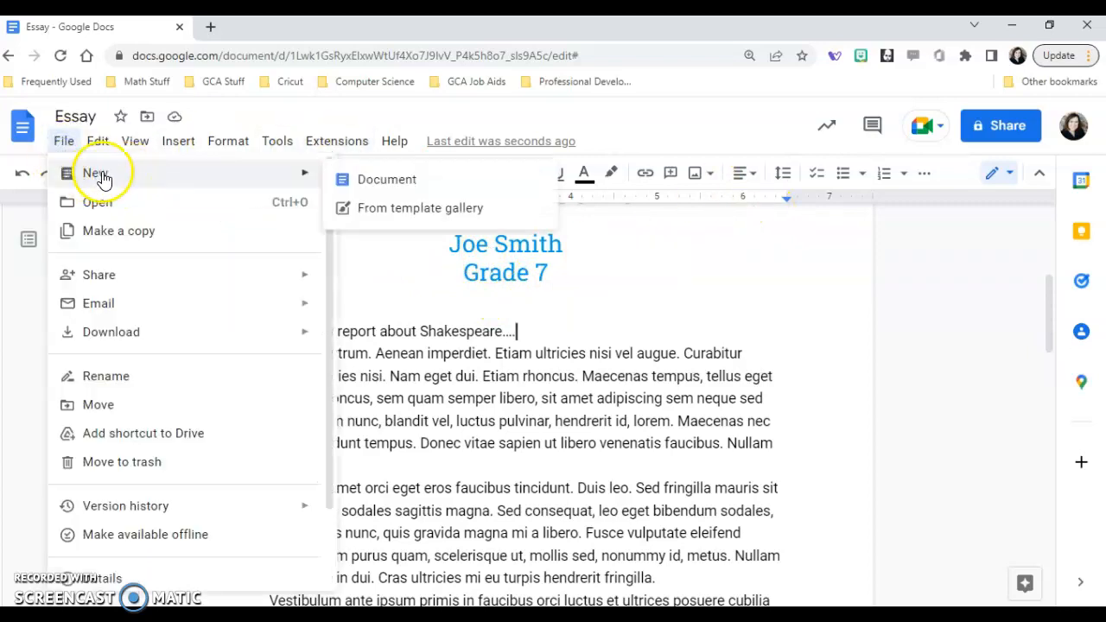
click(372, 180)
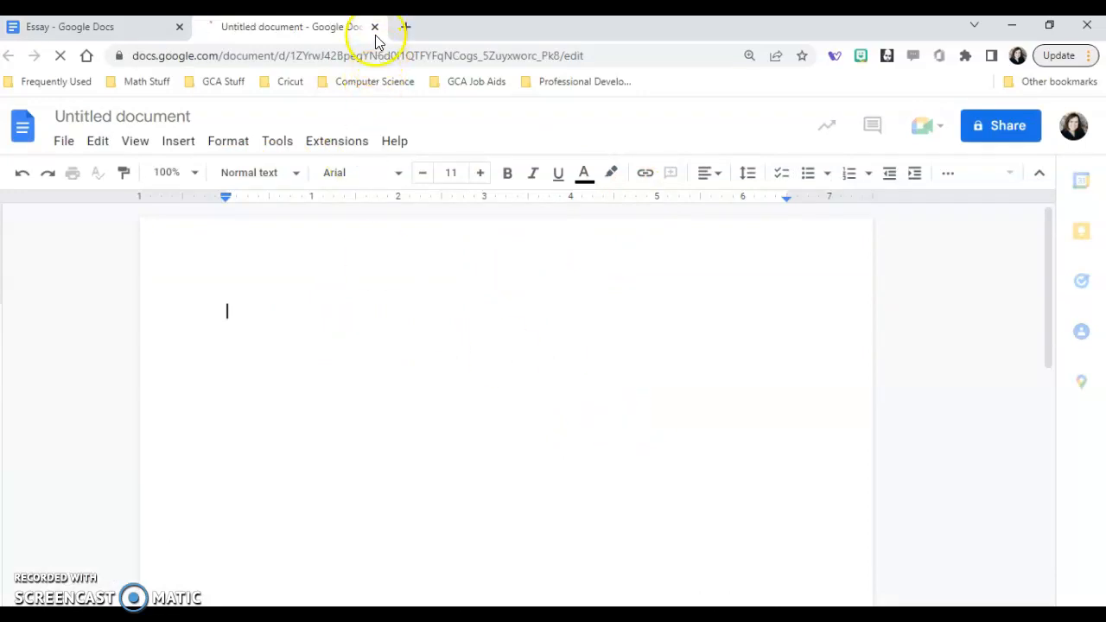
click(176, 30)
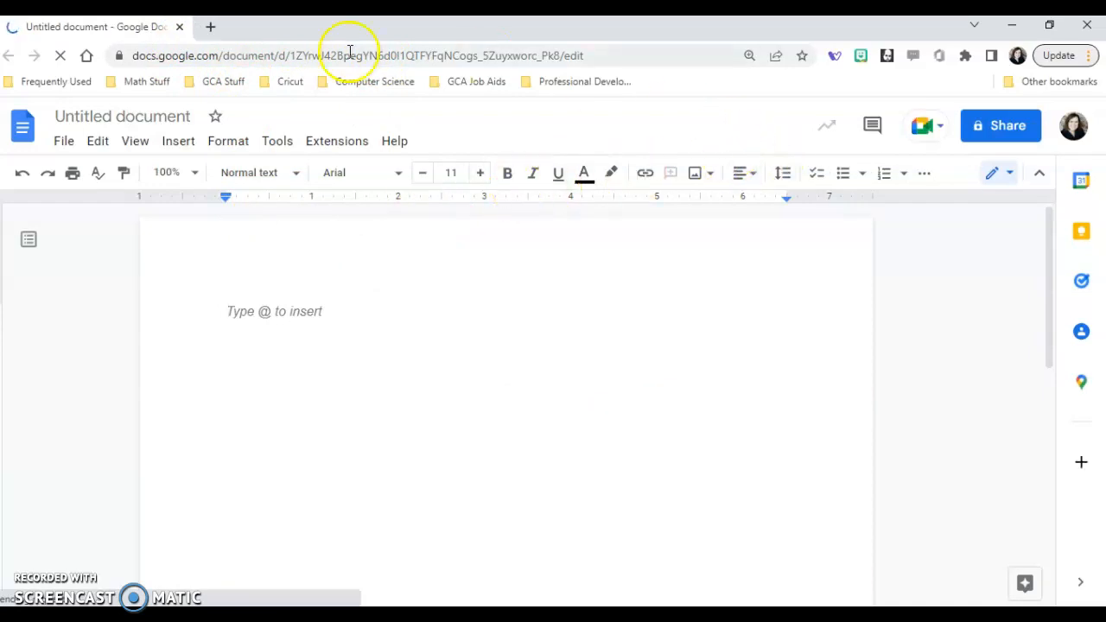
Open the Docs home page in a new browser tab, look at the template gallery, and create a blank document.
click(214, 29)
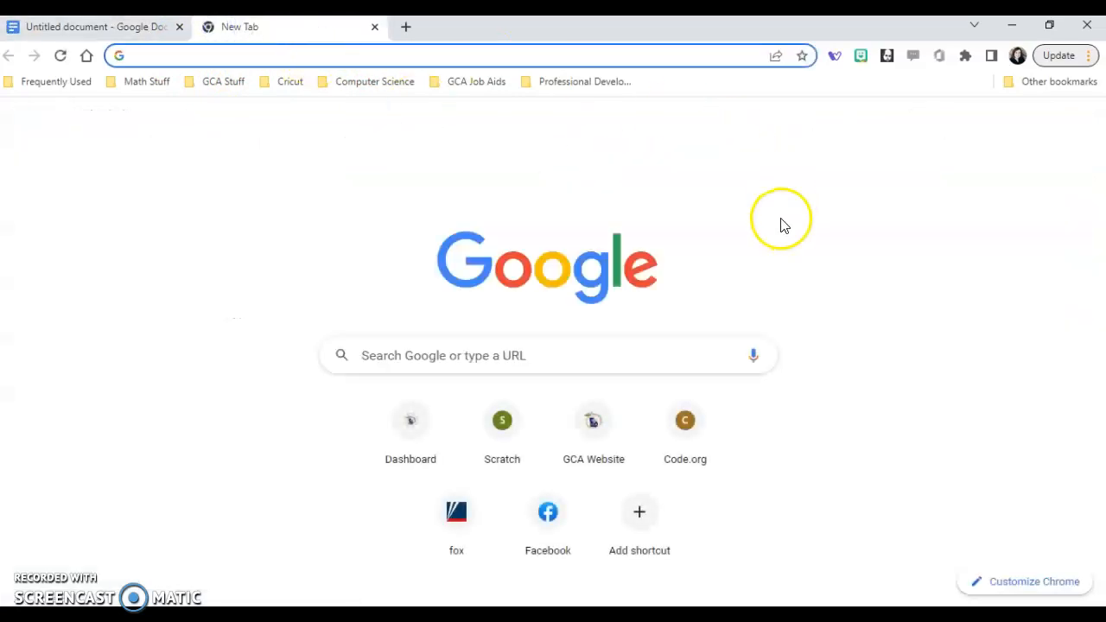
click(1028, 128)
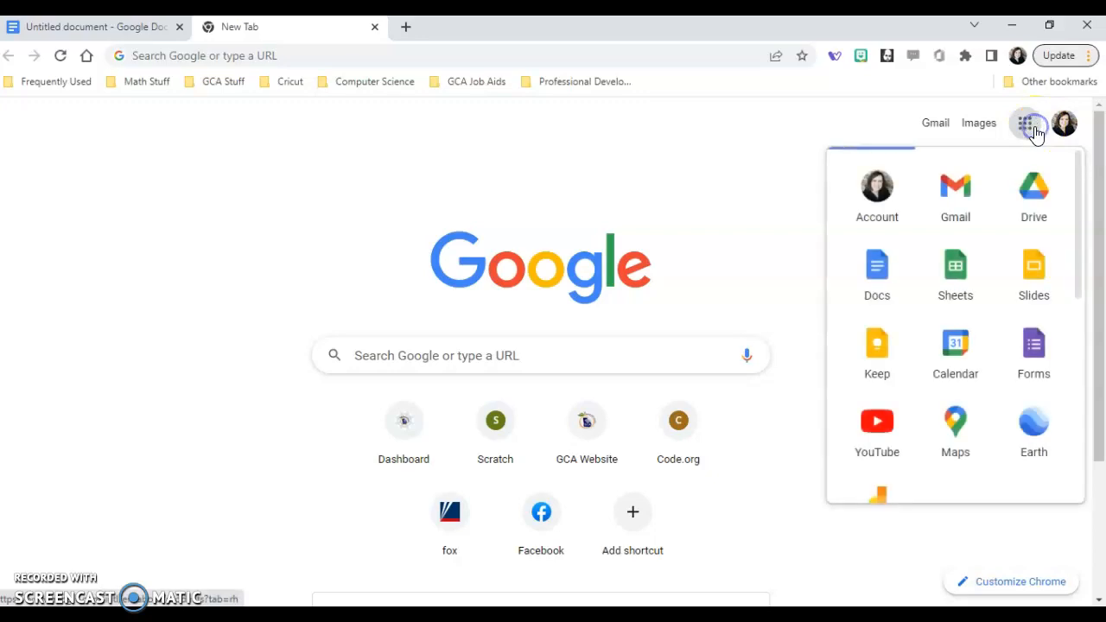
click(878, 280)
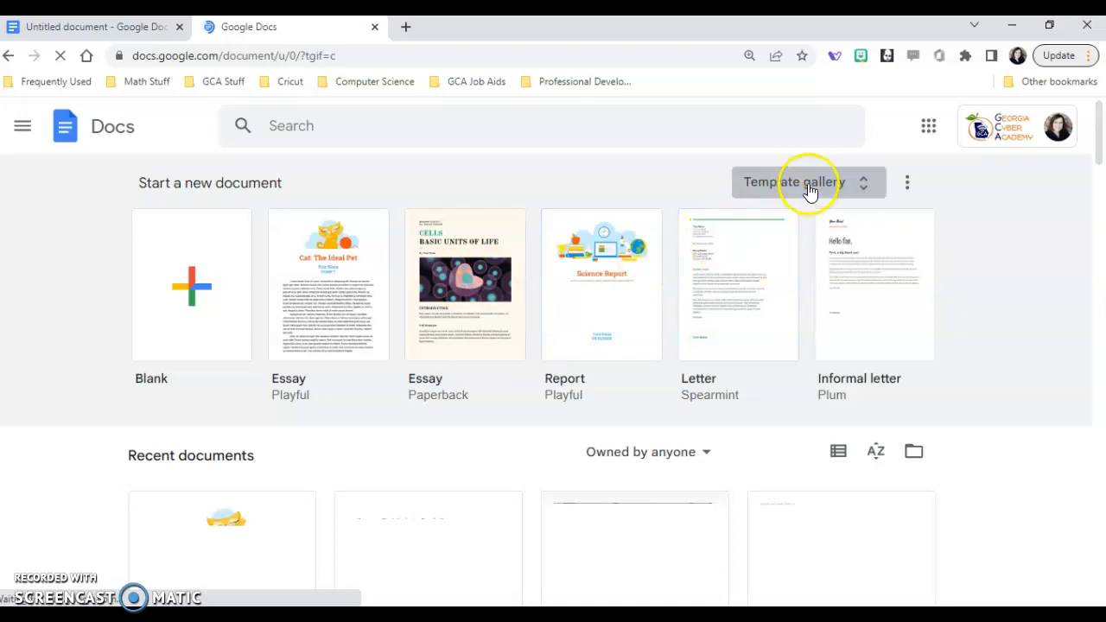
click(866, 194)
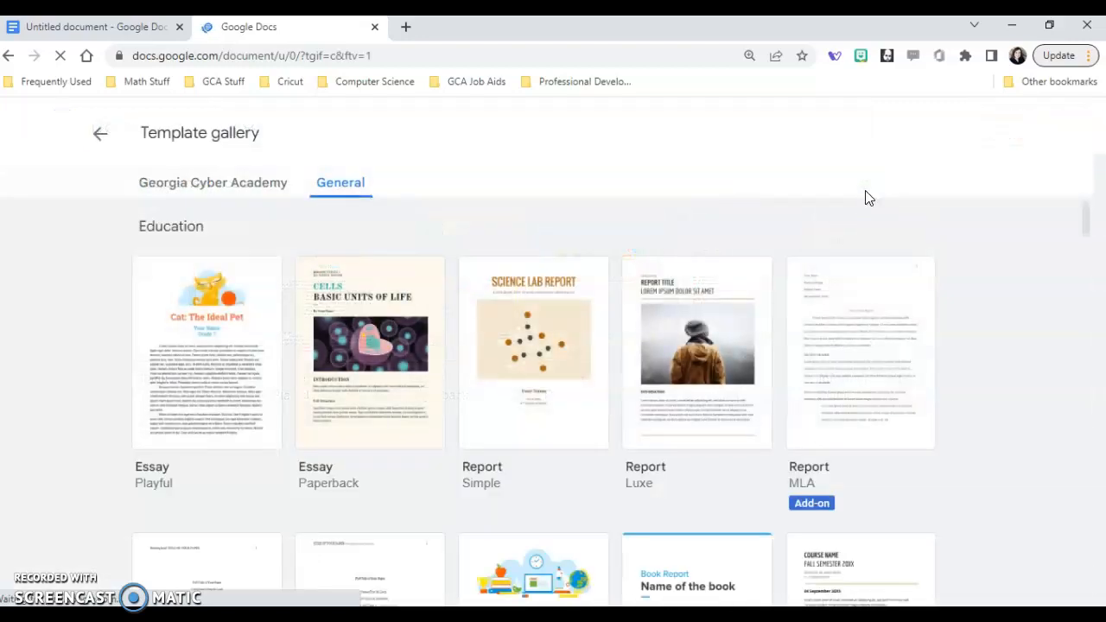
click(101, 142)
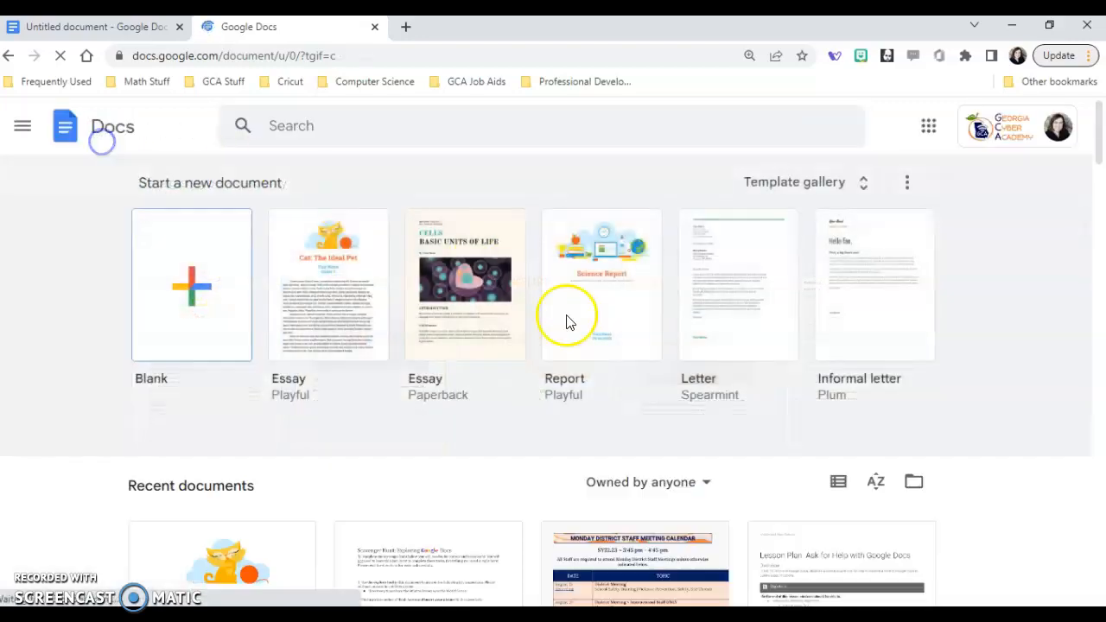
click(192, 285)
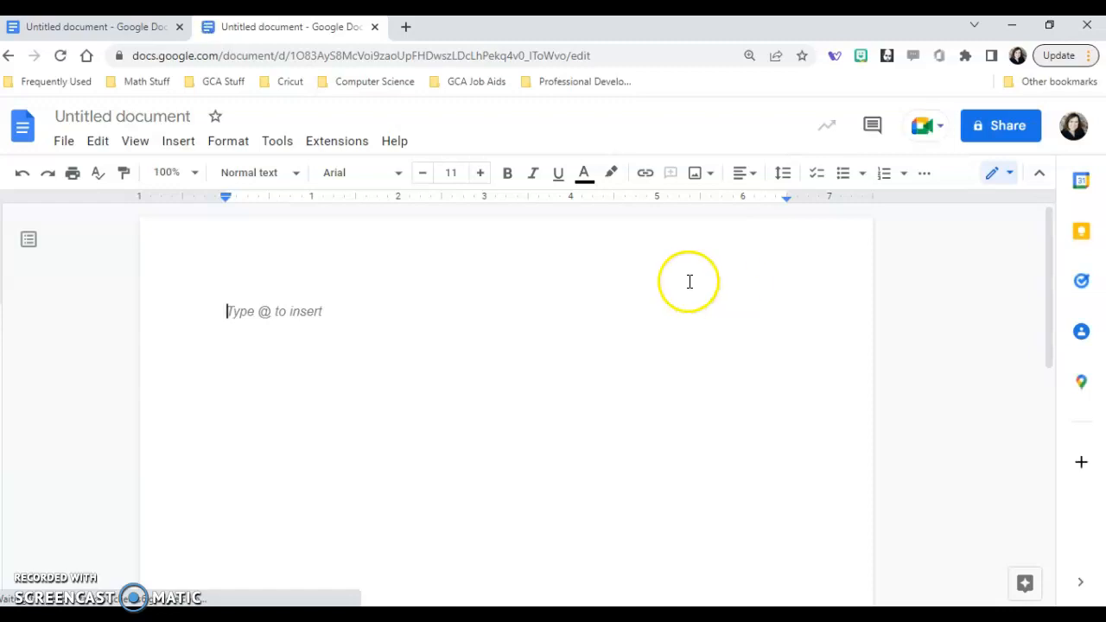
Rename the untitled document as "Practice Document".
click(195, 118)
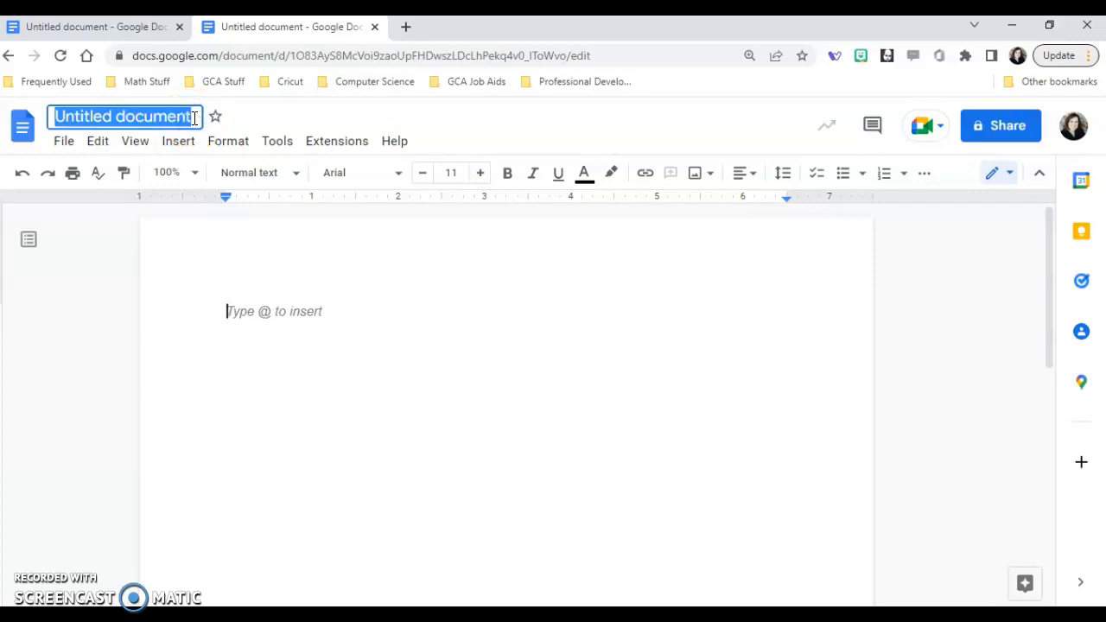
text(Practice)
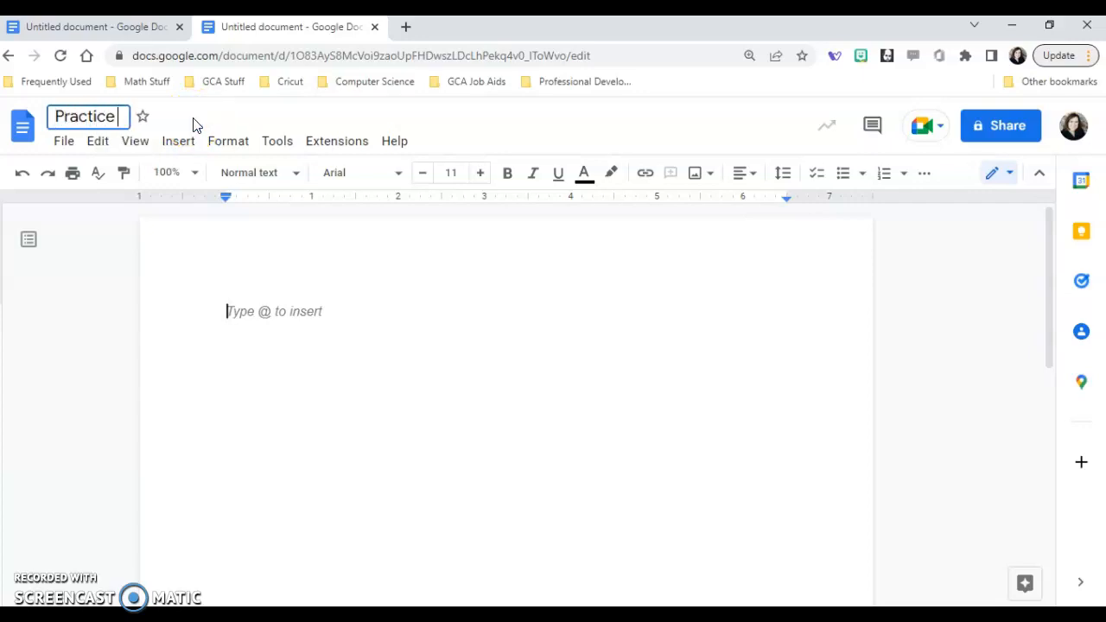
text( Document)
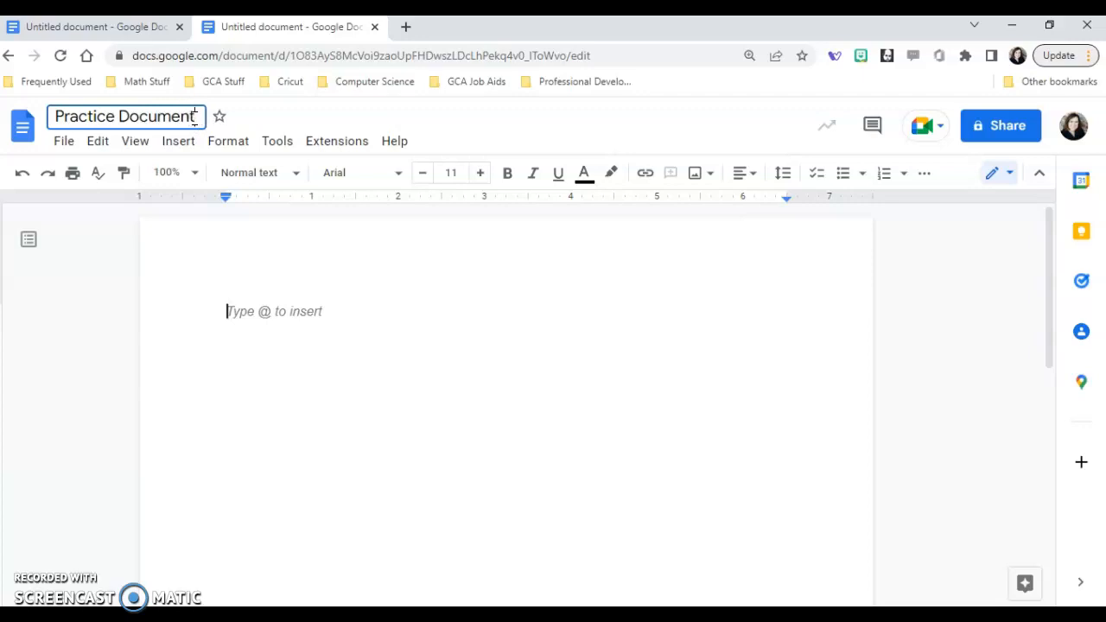
Write "I am only typing this in for practice." in the document body, and undo and redo part of the text.
click(331, 319)
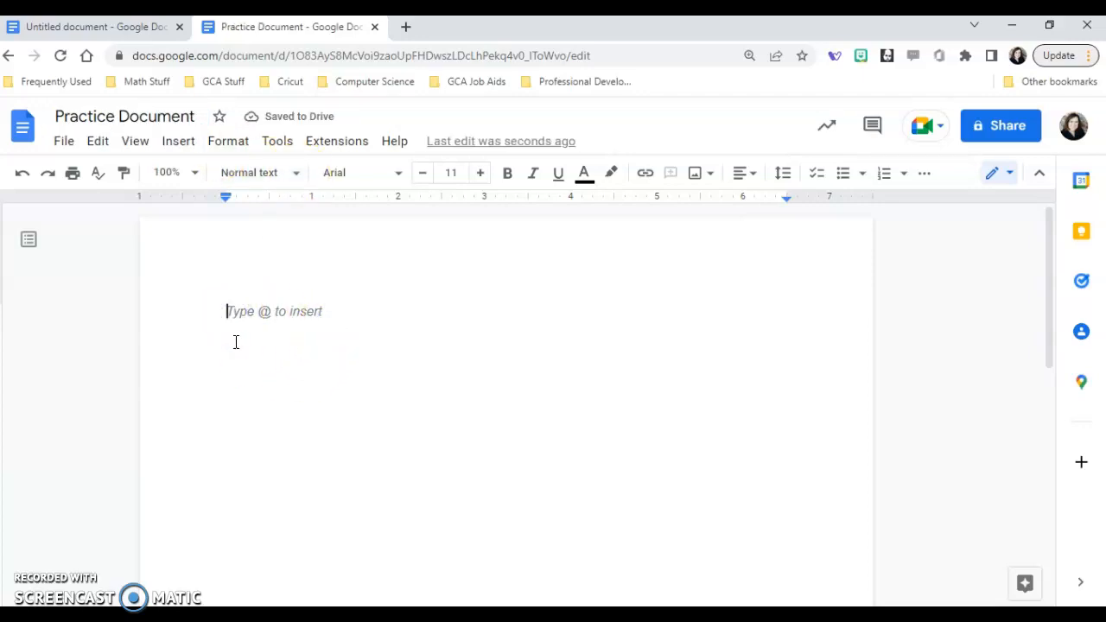
text(I am only typing this in for practice.)
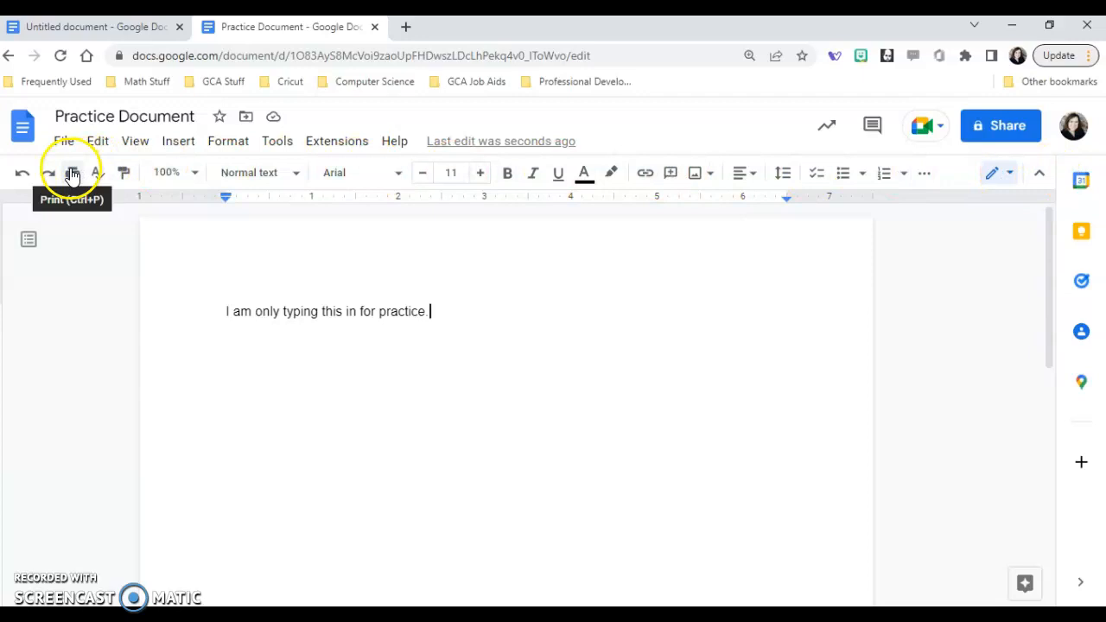
click(22, 175)
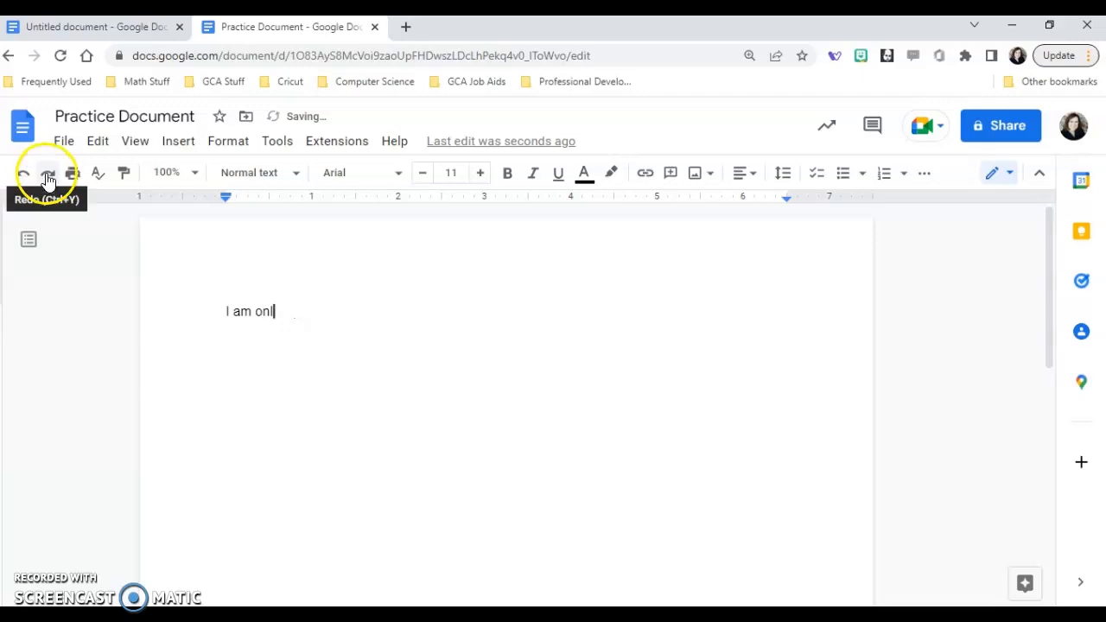
click(47, 174)
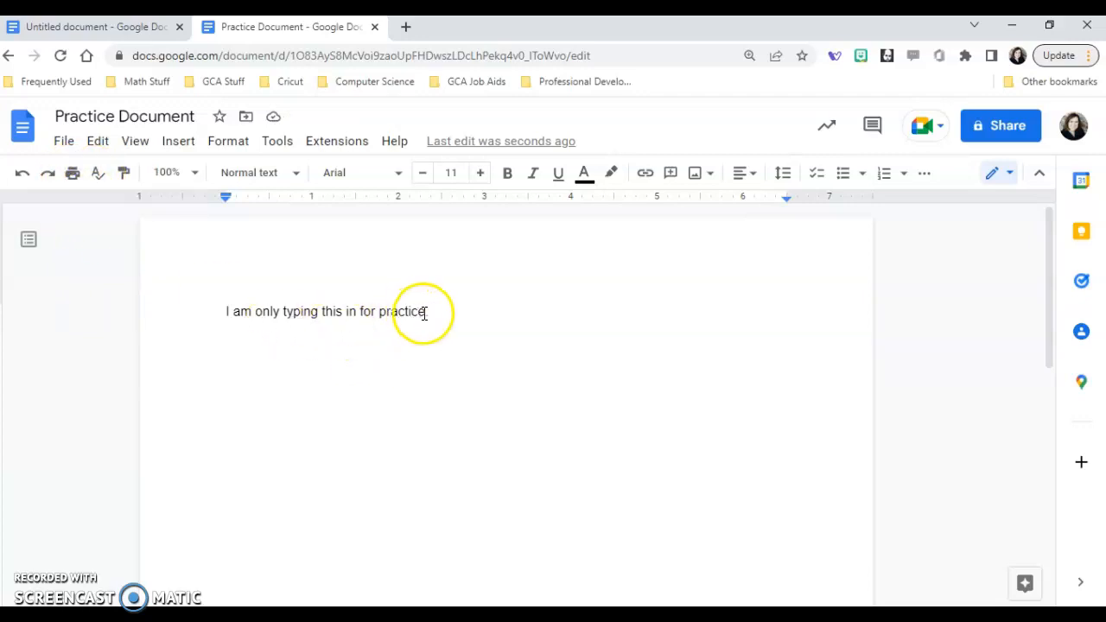
Replace the end of the word "practice" so that it is misspelled as "prctice".
drag(427, 312, 394, 309)
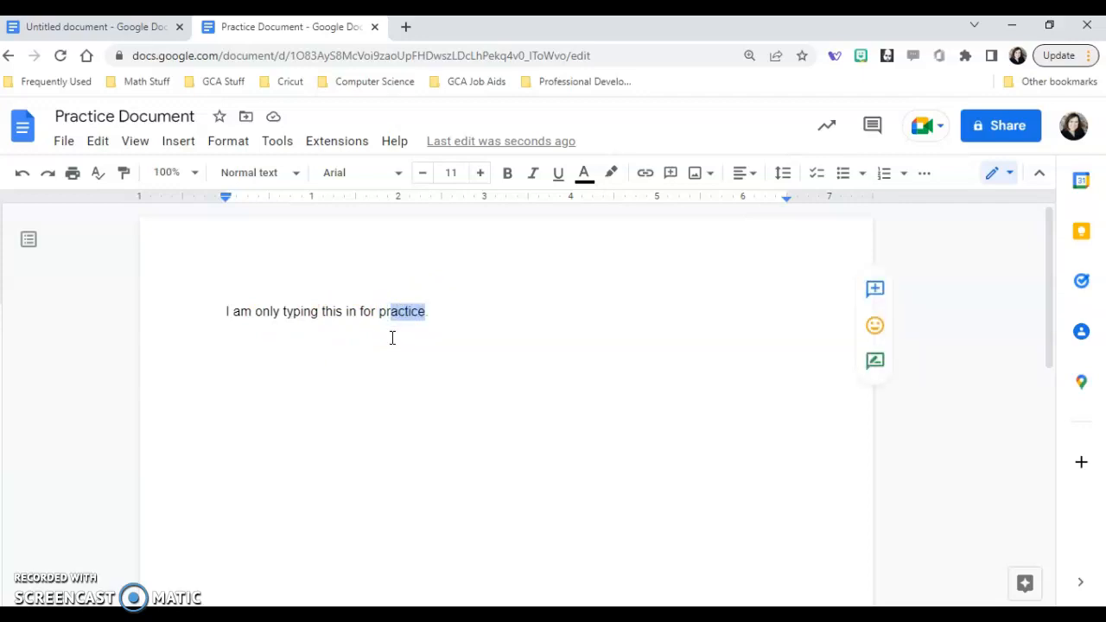
text(ctice.)
click(497, 323)
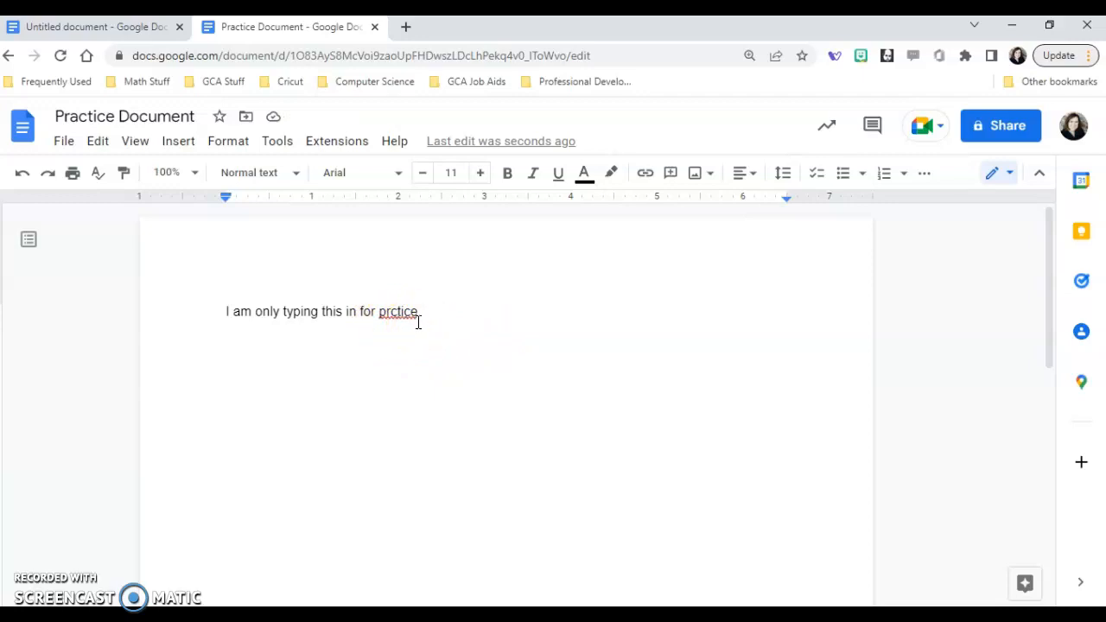
Run a spelling and grammar check from the start of the text and accept "practice" as the correction for "prctice".
click(221, 311)
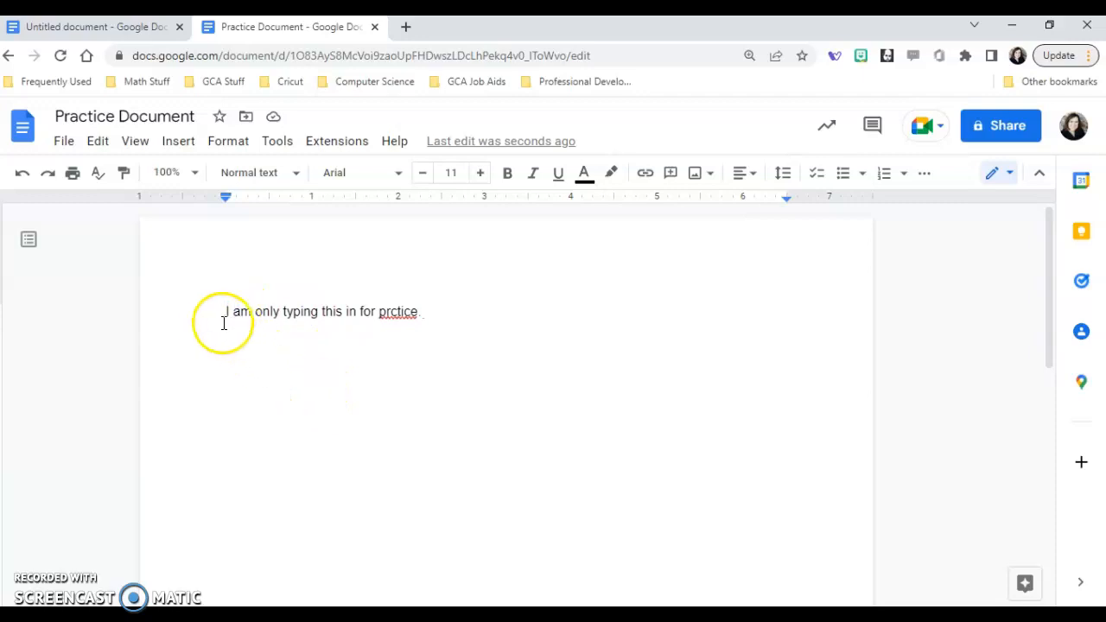
click(101, 175)
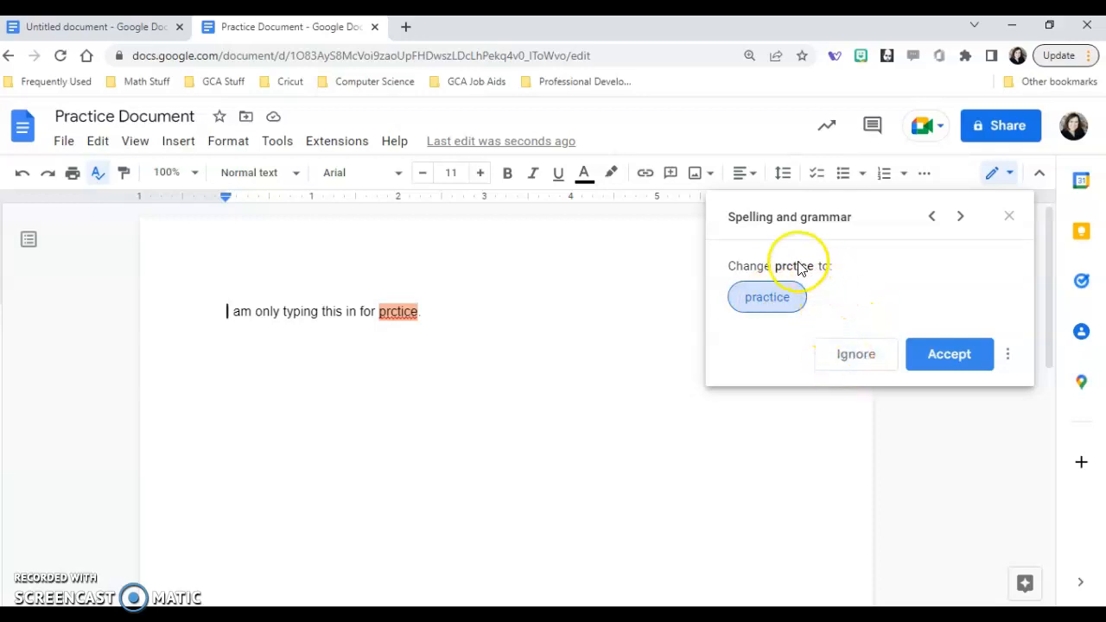
click(964, 356)
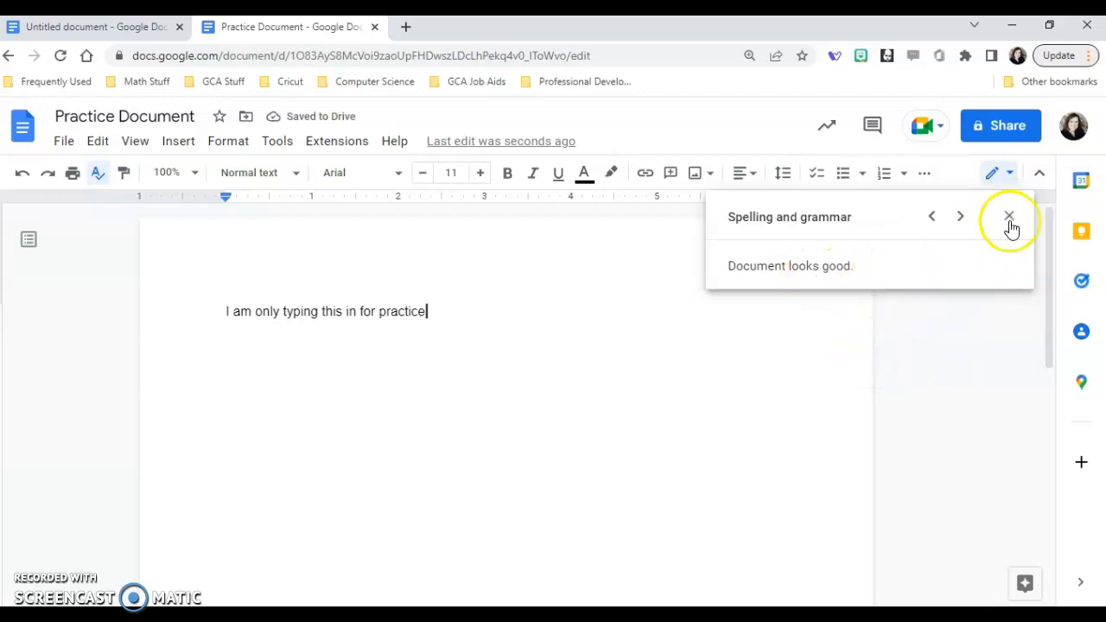
click(1010, 221)
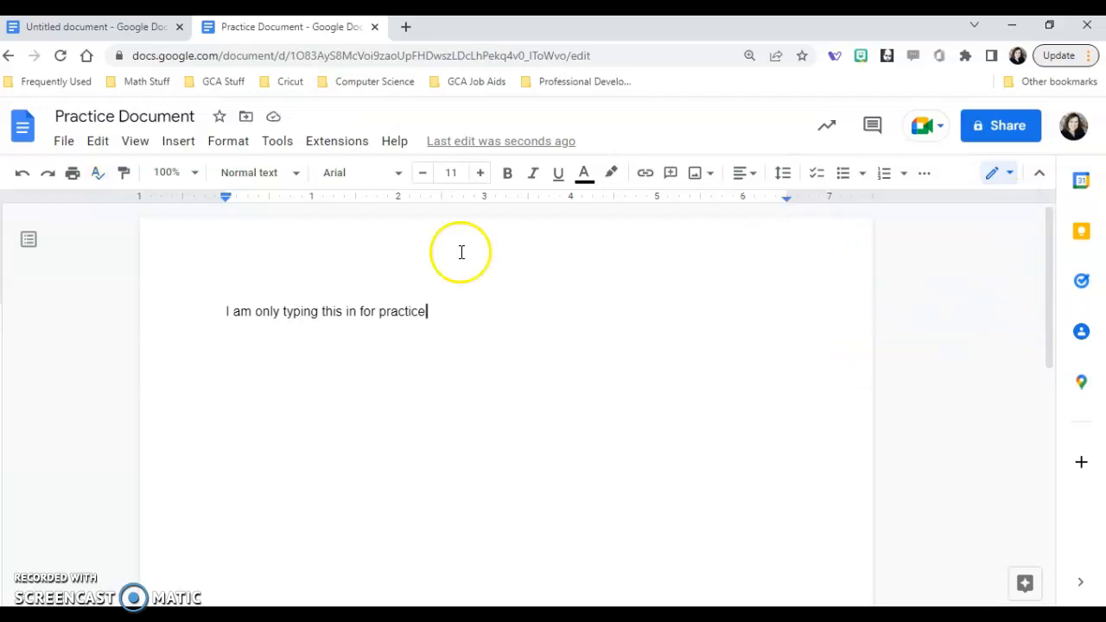
Try the document zoom at 150%, Fit and 50%, and set it to 125%.
click(195, 177)
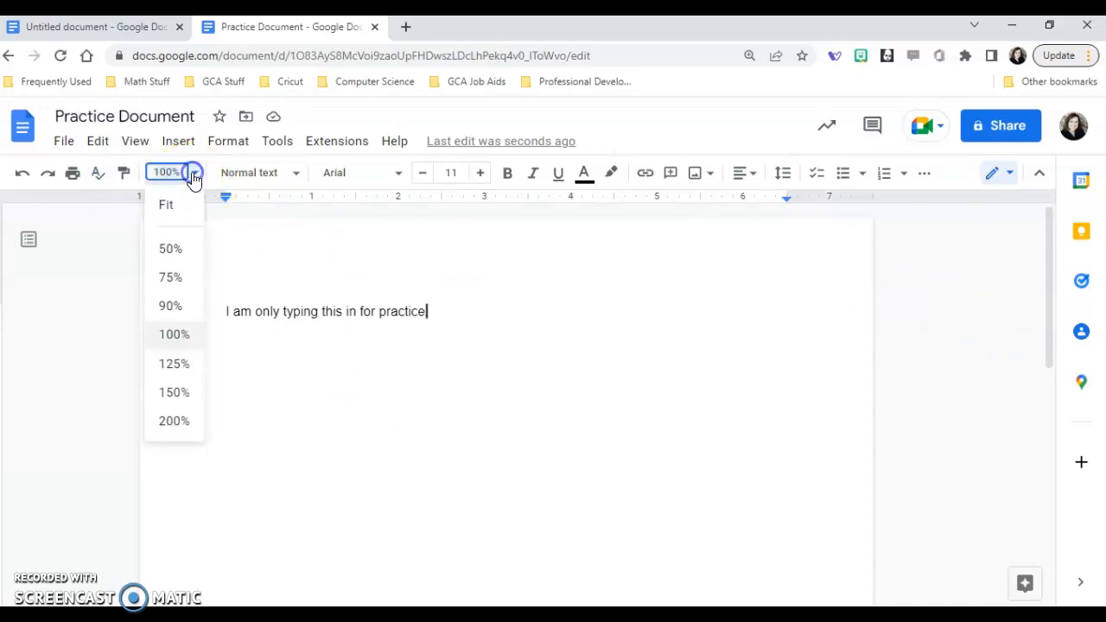
click(170, 391)
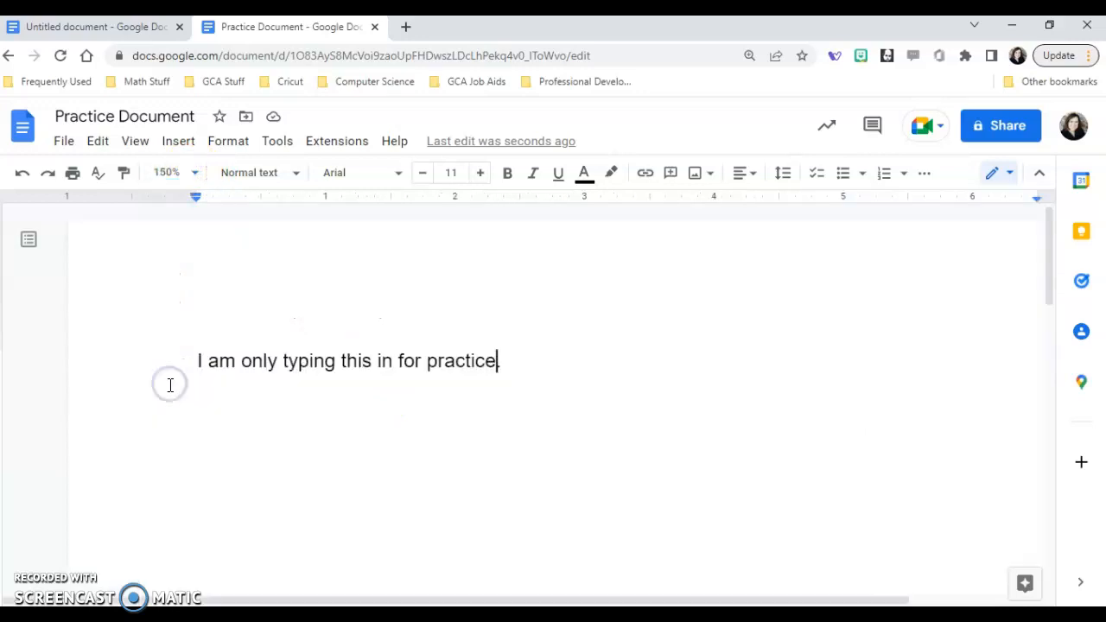
click(195, 176)
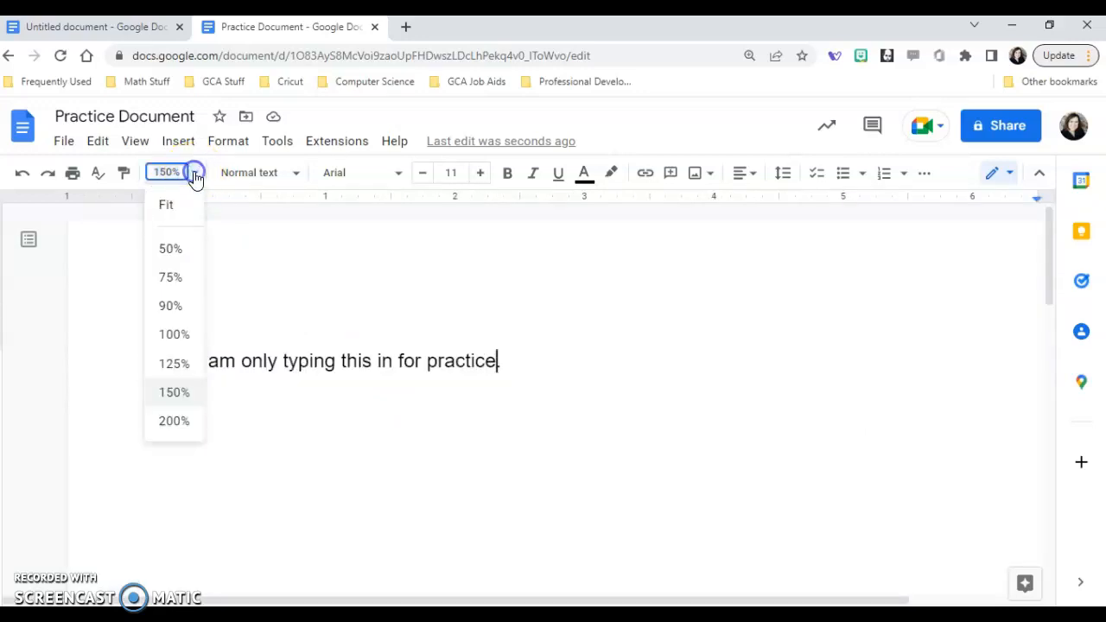
click(173, 204)
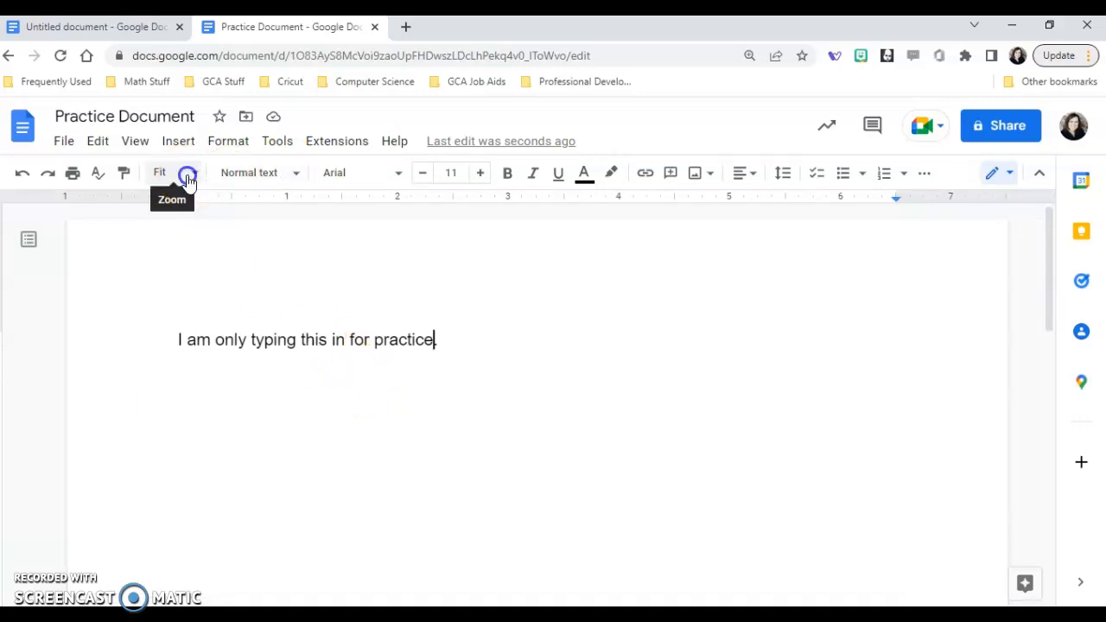
click(189, 177)
click(194, 178)
click(195, 178)
click(173, 248)
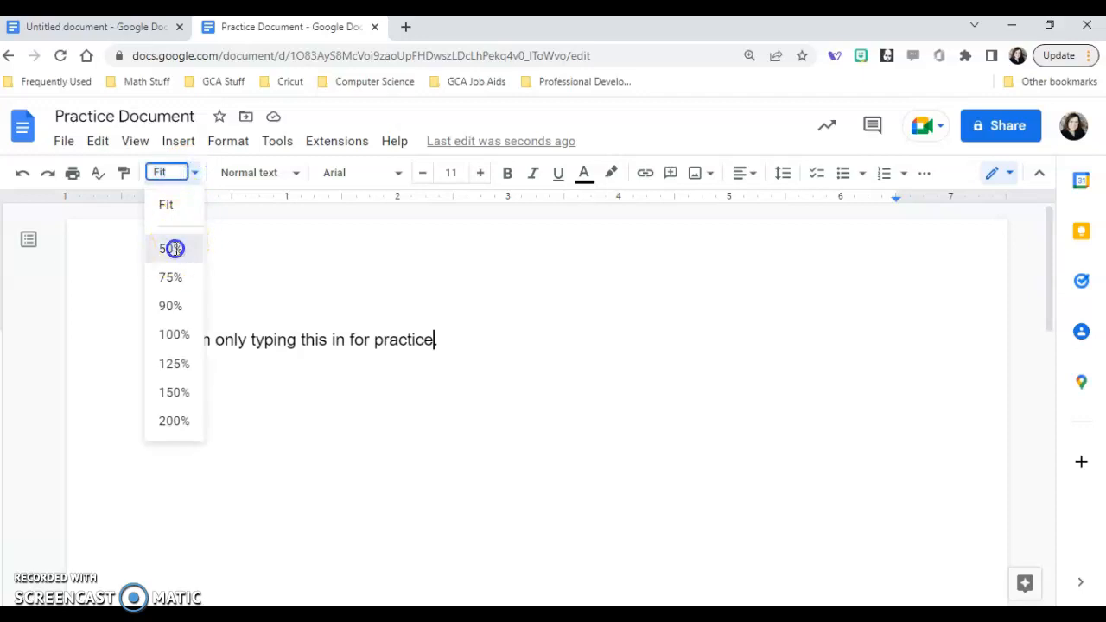
click(188, 177)
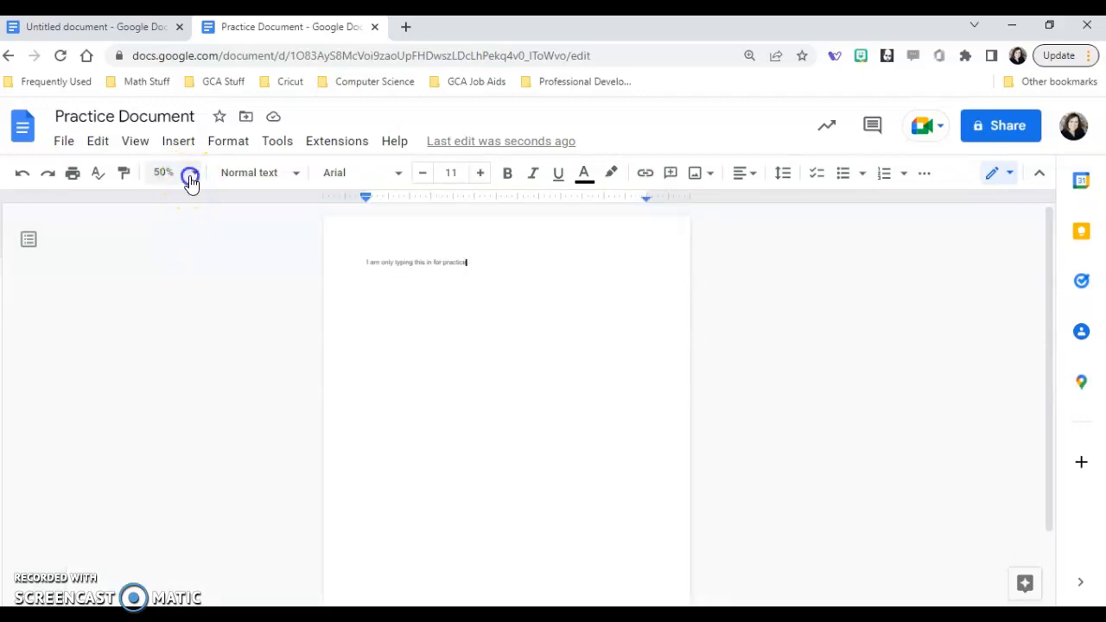
click(172, 364)
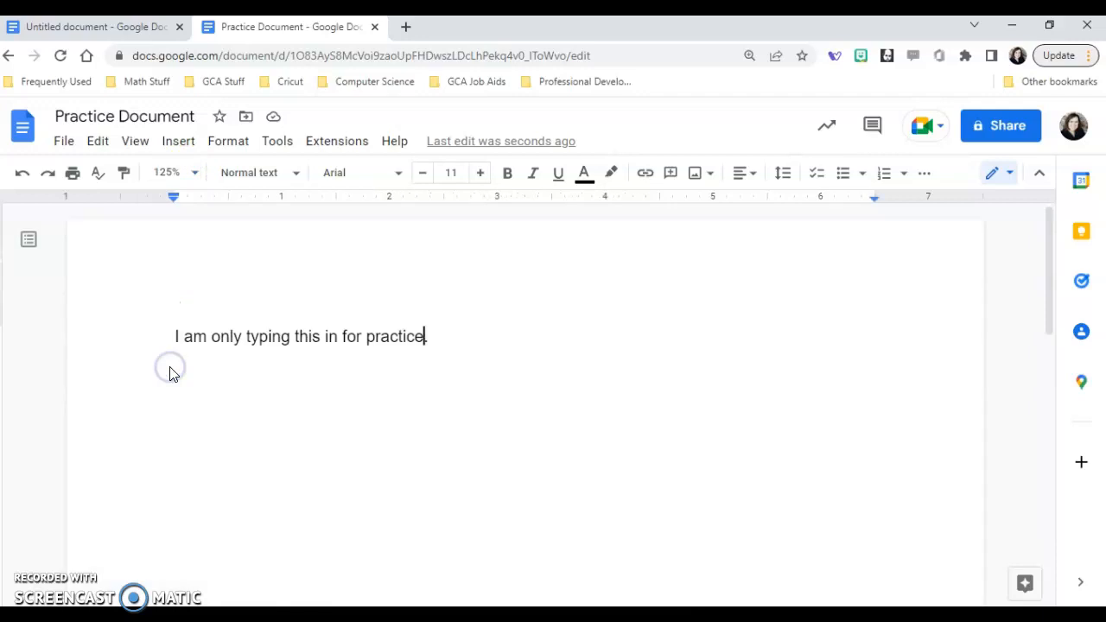
key(BackSpace)
click(292, 174)
click(292, 177)
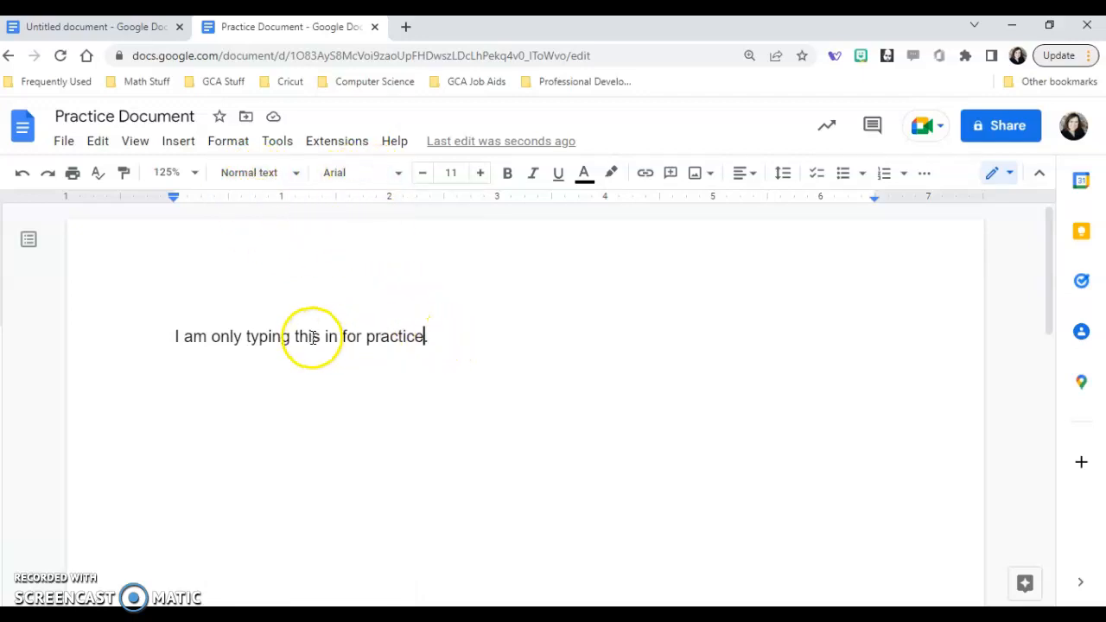
Browse the available fonts for the word "typing" and set it in Luckiest Guy.
drag(290, 336, 246, 337)
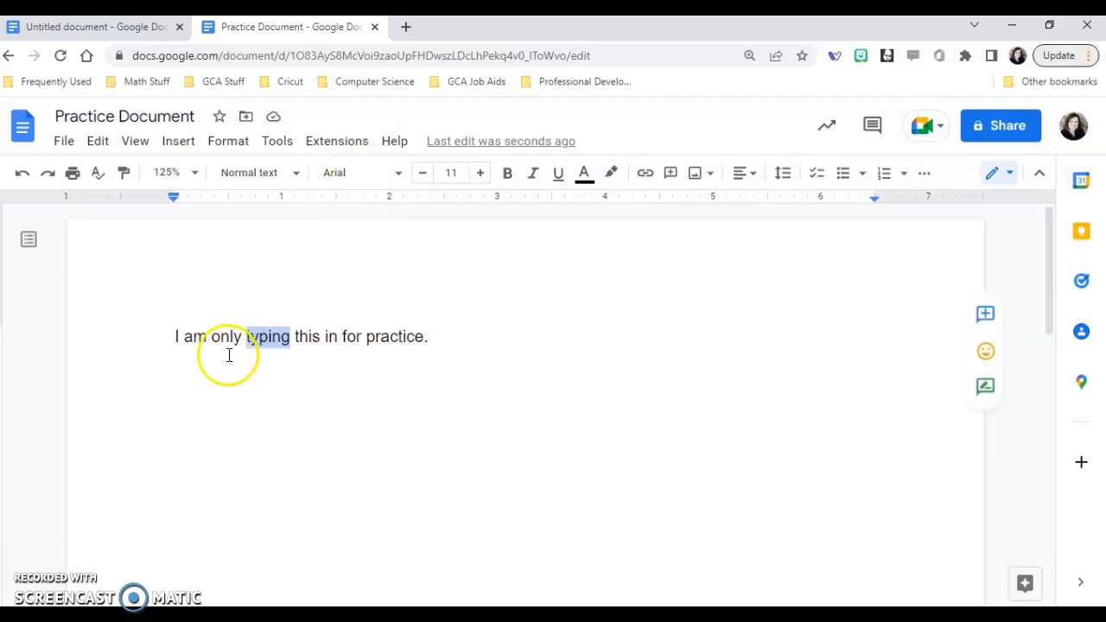
click(398, 173)
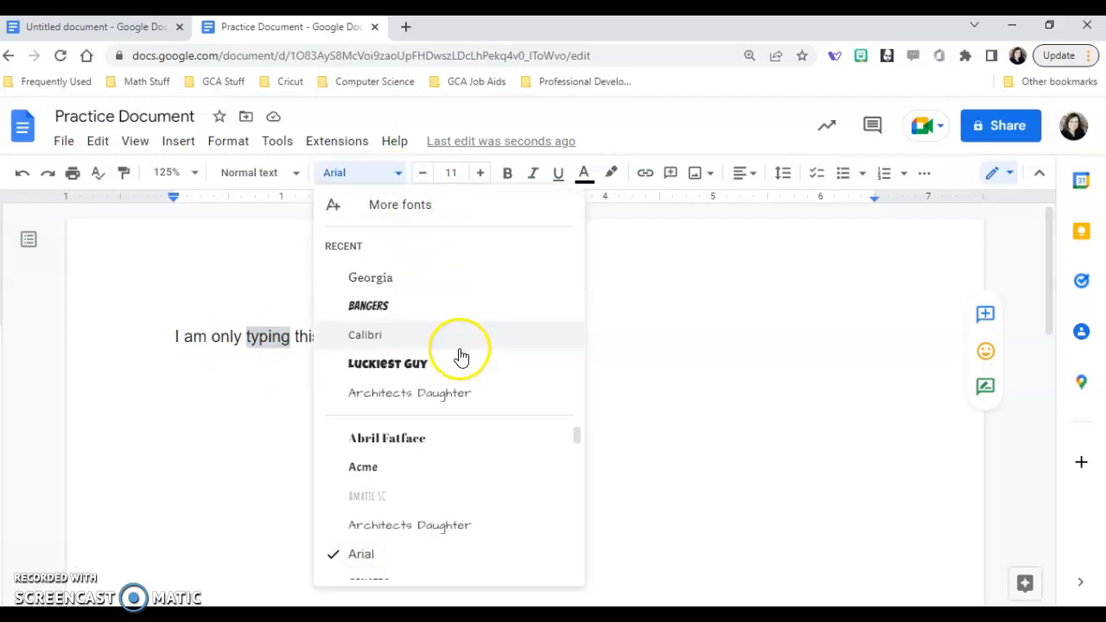
scroll(452, 440, down, 10)
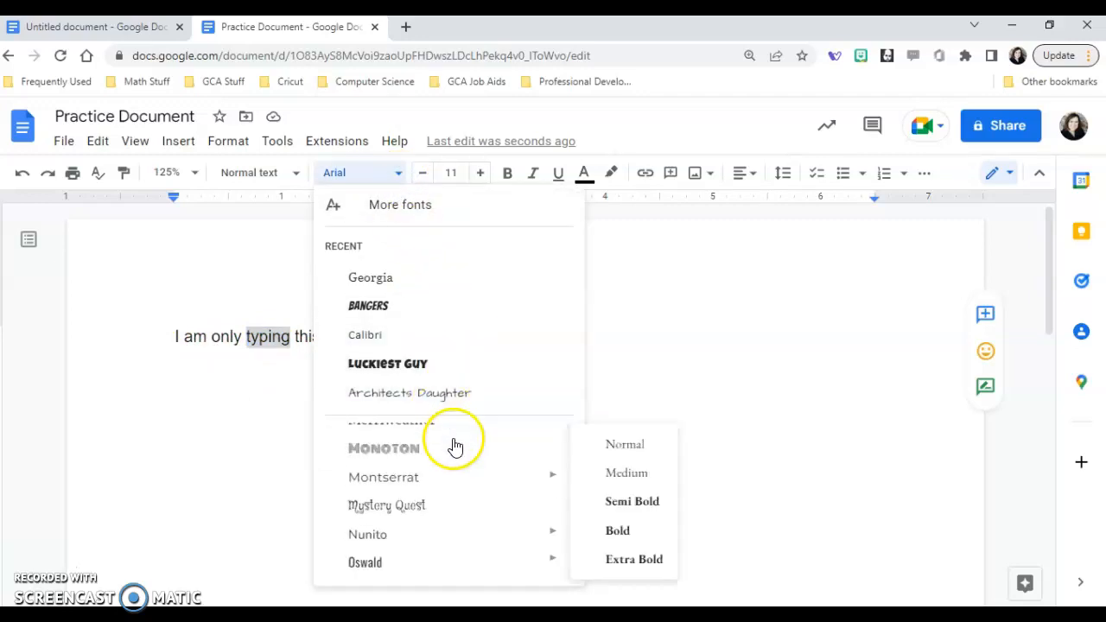
scroll(454, 458, down, 10)
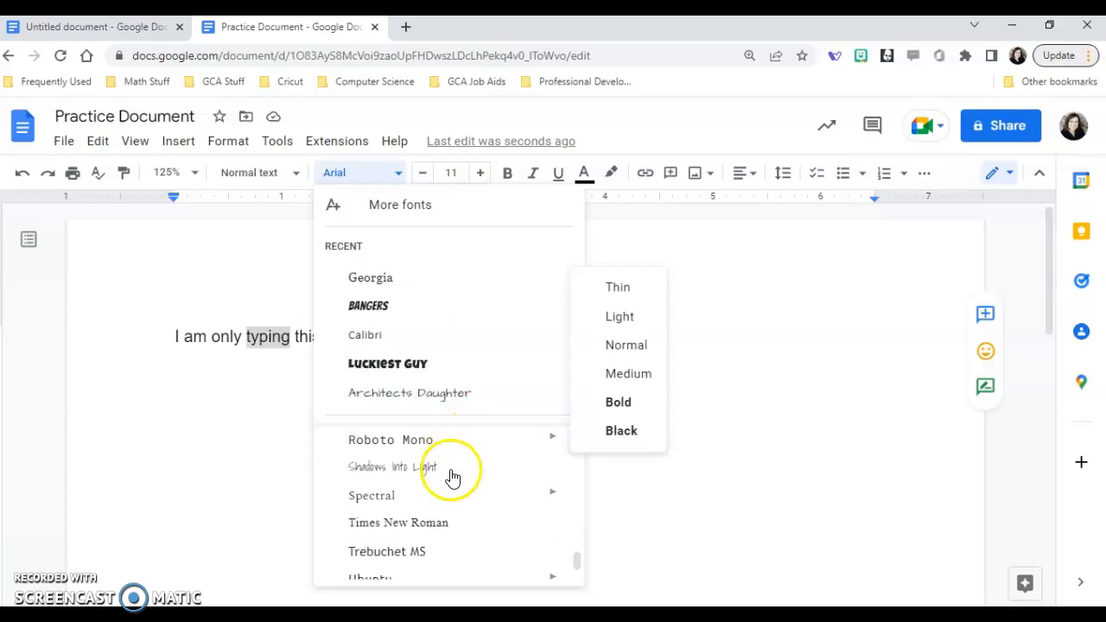
scroll(454, 471, down, 1)
scroll(452, 465, up, 15)
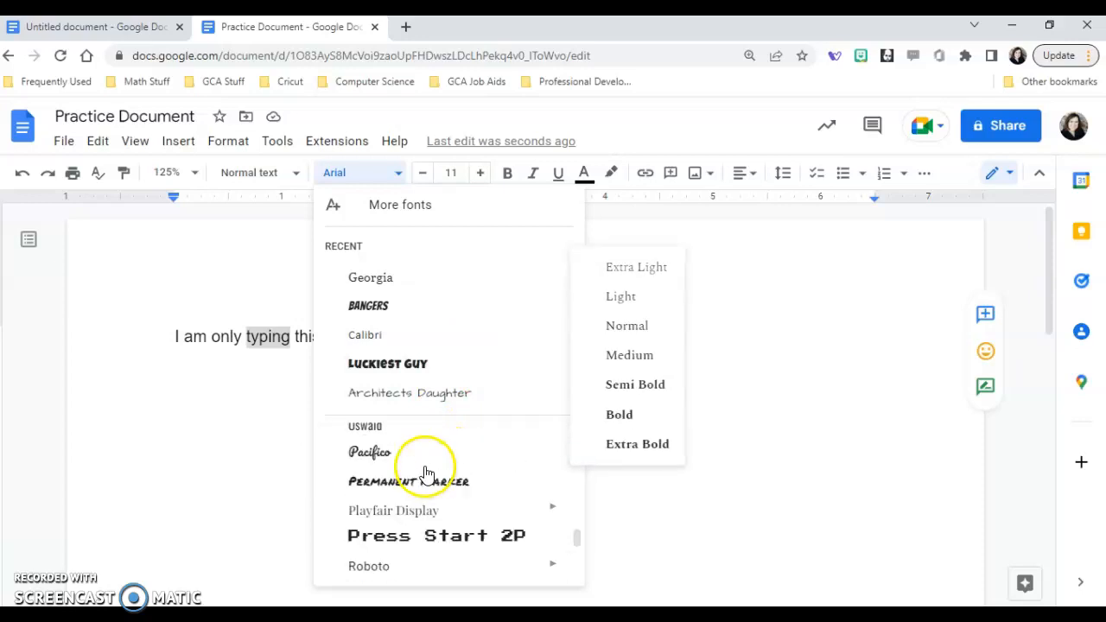
scroll(445, 454, up, 3)
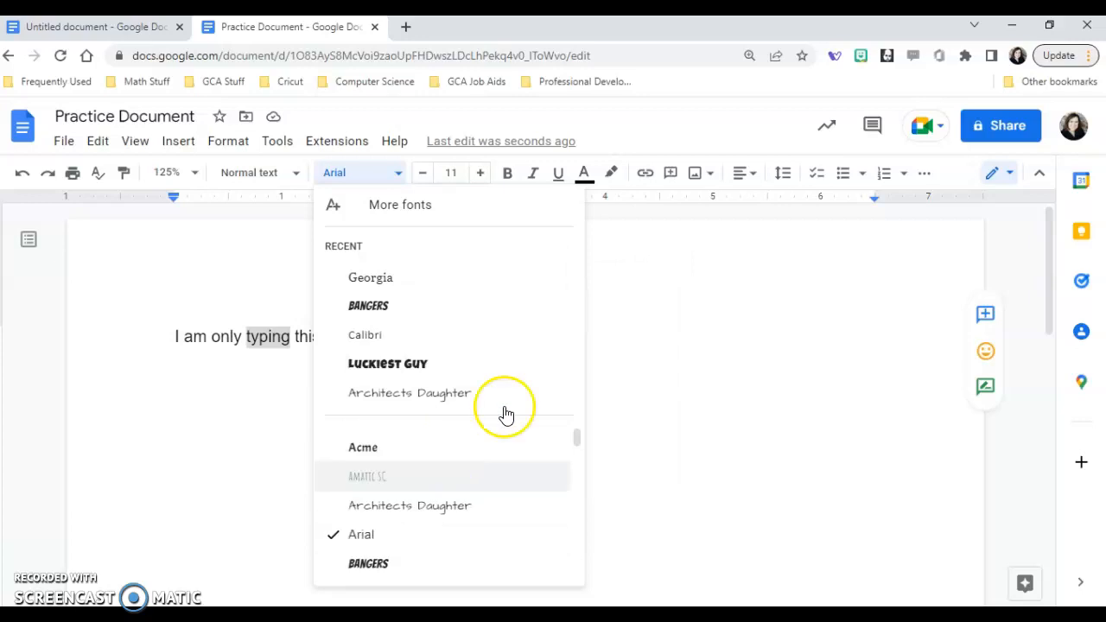
click(425, 373)
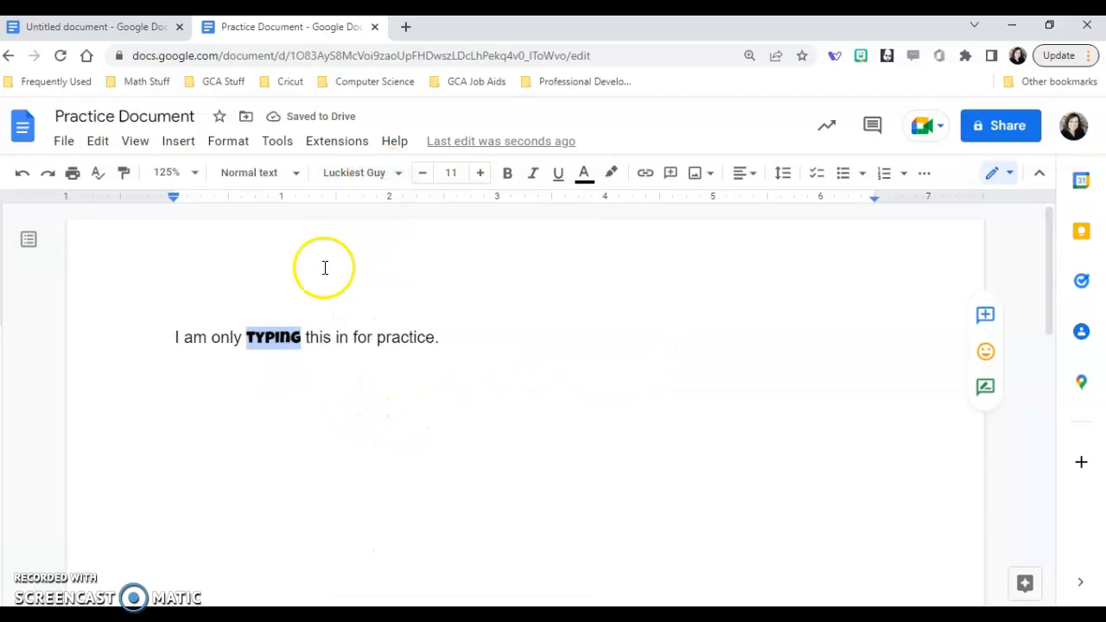
Apply the Luckiest Guy font to the whole sentence.
drag(444, 338, 179, 326)
click(395, 173)
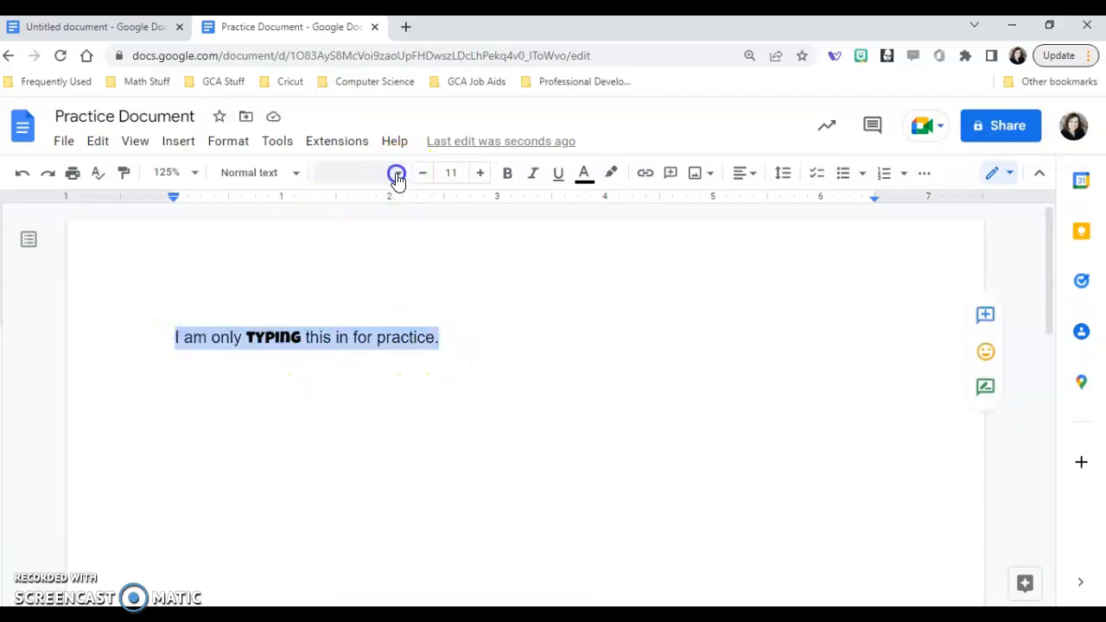
click(384, 285)
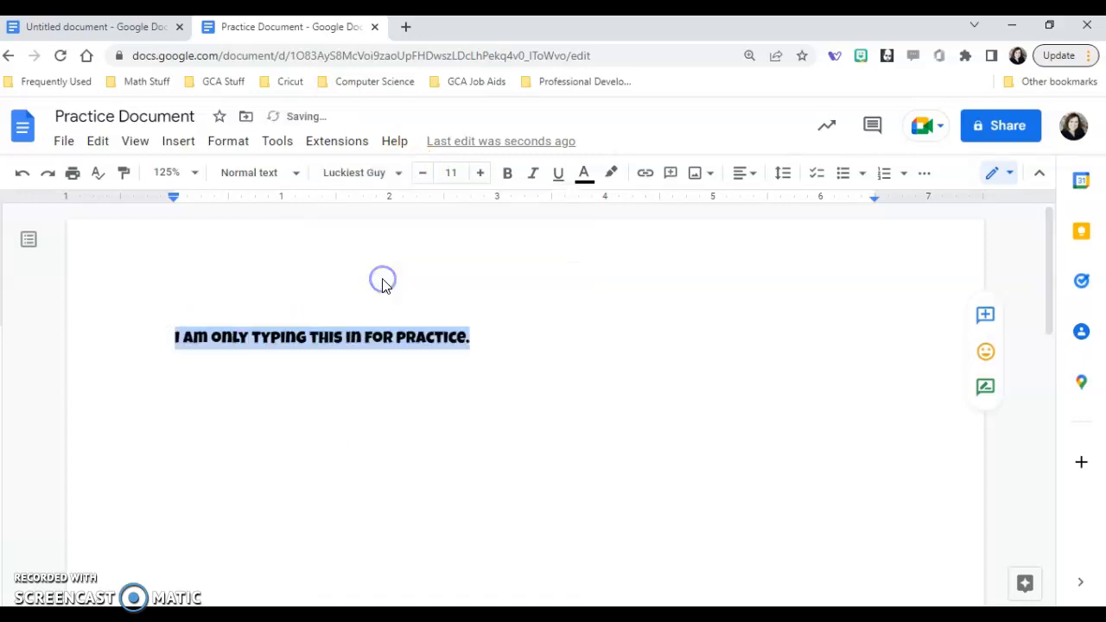
click(492, 341)
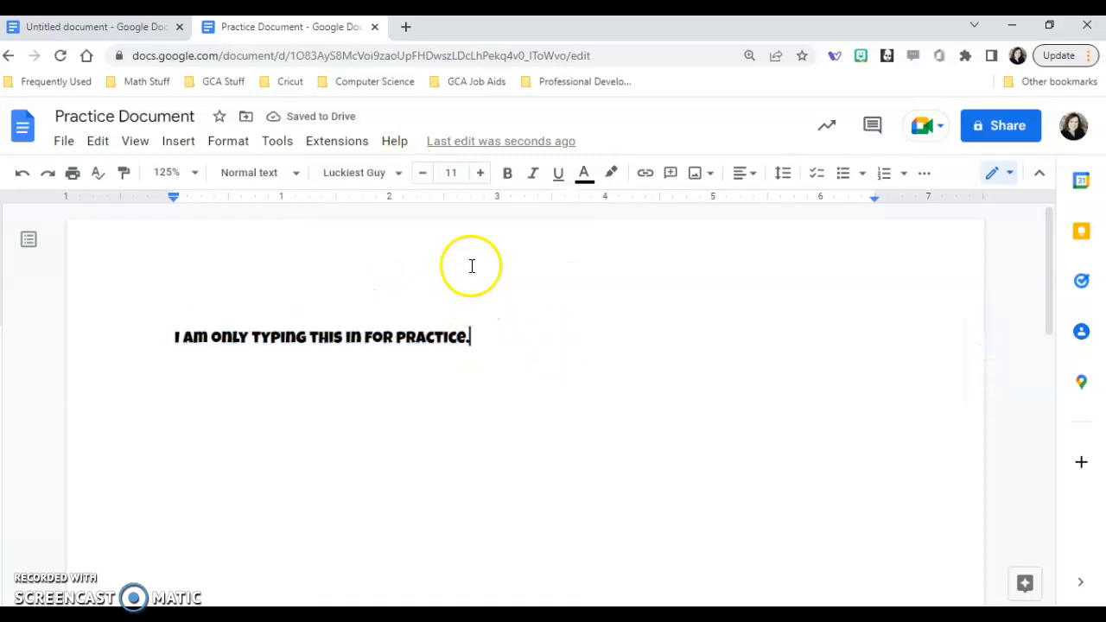
Step the whole sentence's font size up to 18 and down to 11, raise it to 18 again, and finish at 12.
drag(474, 337, 180, 330)
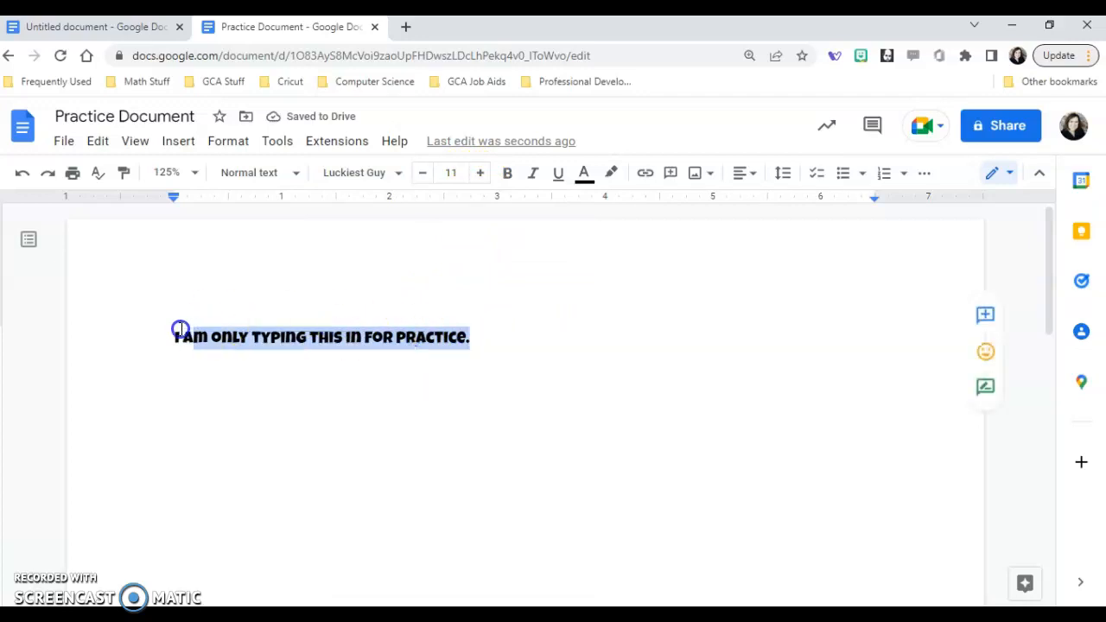
click(485, 177)
click(486, 179)
click(487, 179)
click(486, 179)
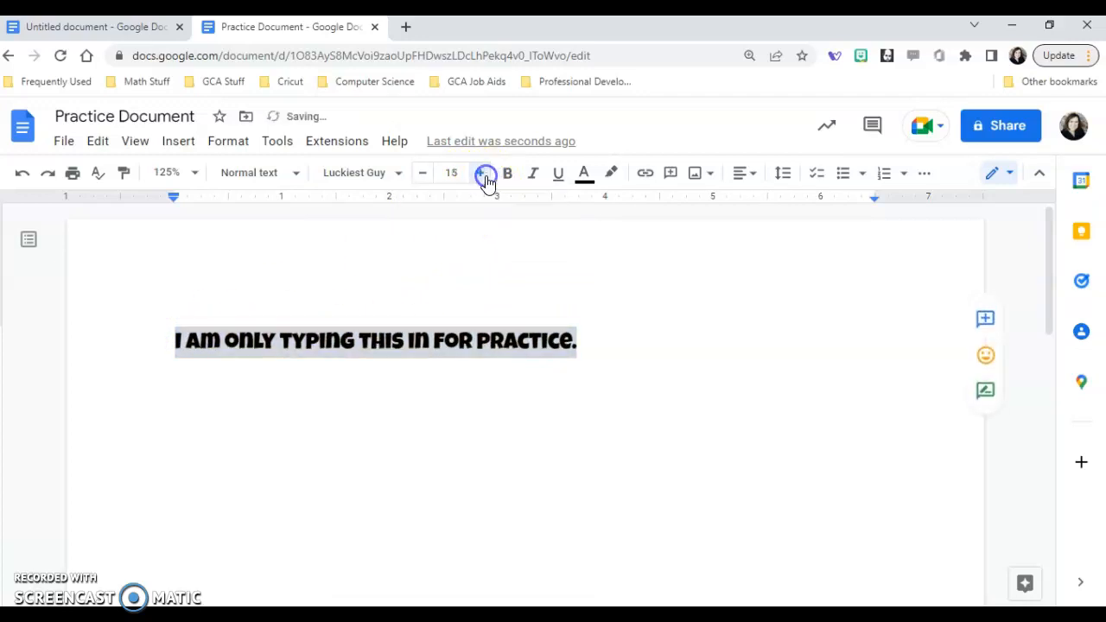
click(486, 179)
click(486, 179)
click(487, 178)
click(418, 180)
click(417, 179)
click(418, 179)
click(417, 180)
click(418, 180)
click(417, 180)
click(417, 179)
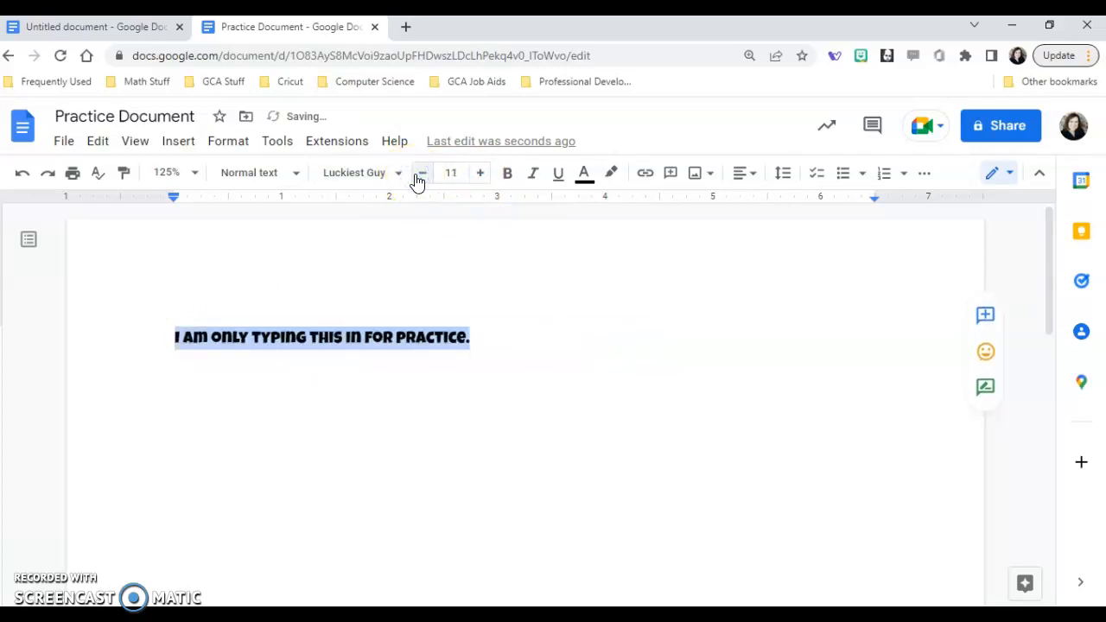
click(485, 179)
click(485, 179)
click(484, 179)
click(484, 179)
click(485, 179)
click(485, 179)
click(485, 179)
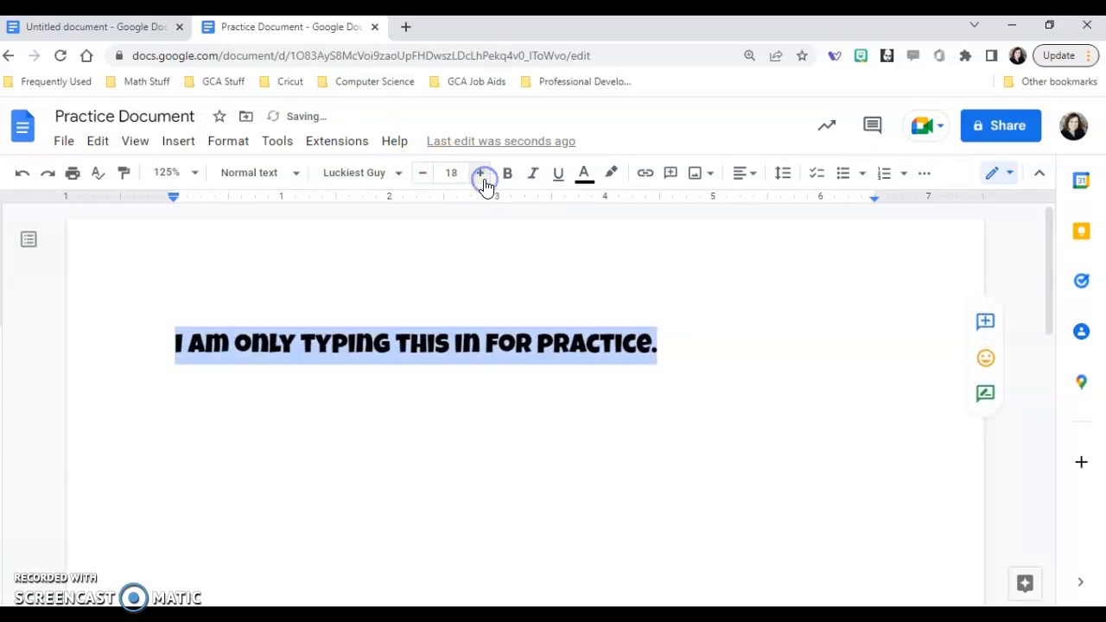
click(419, 179)
click(419, 179)
click(419, 179)
click(419, 179)
click(419, 179)
click(420, 180)
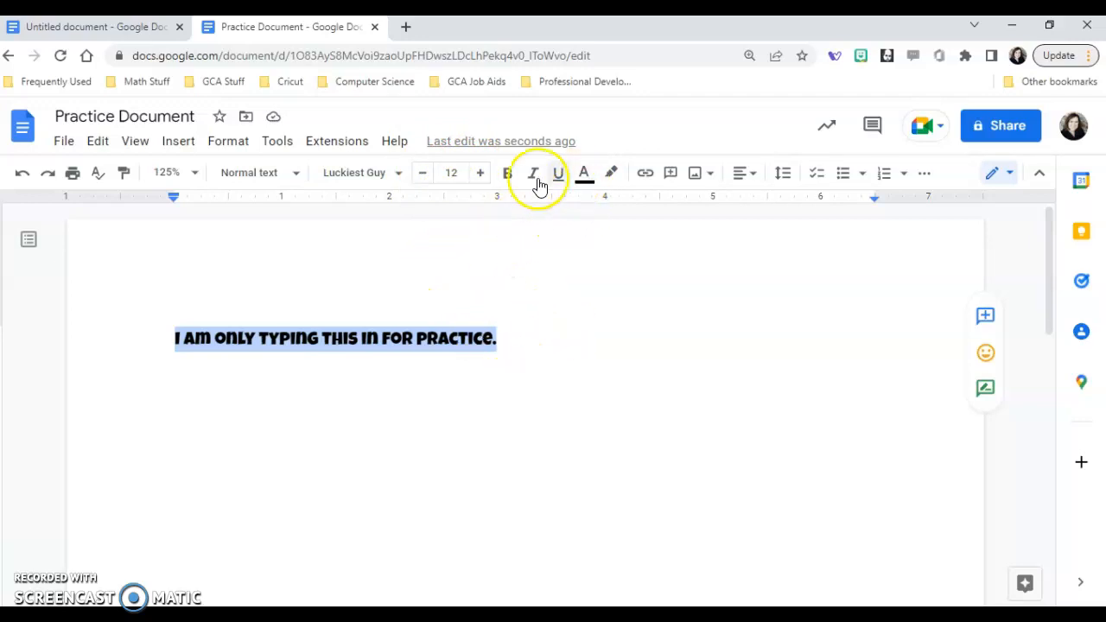
Switch bold, italic and underline on and off again for the sentence, one style at a time.
click(509, 176)
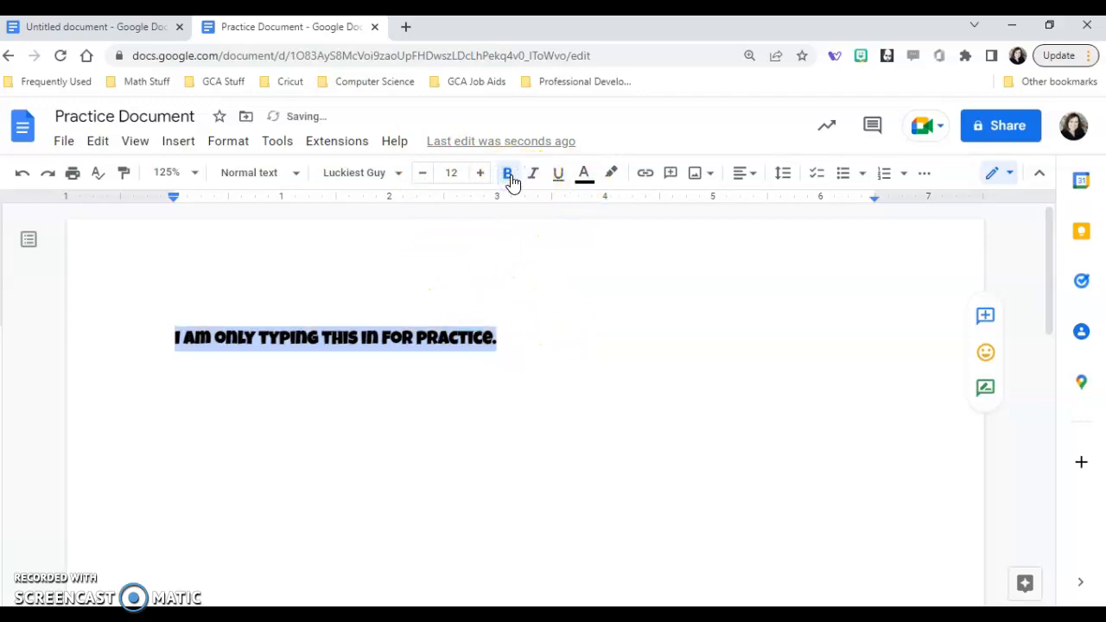
click(509, 177)
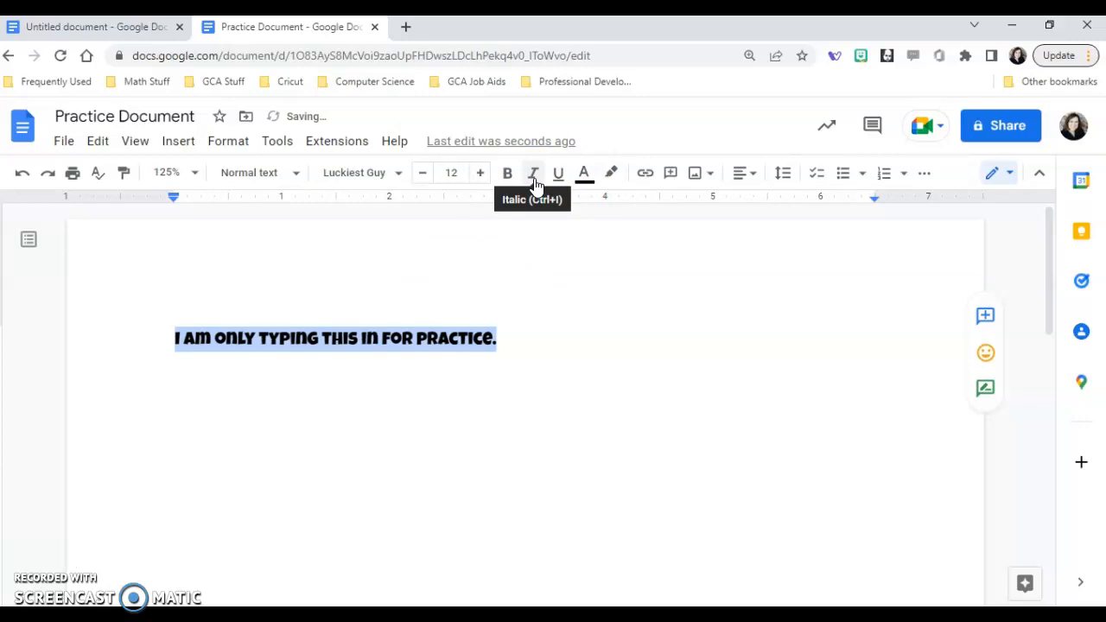
click(536, 183)
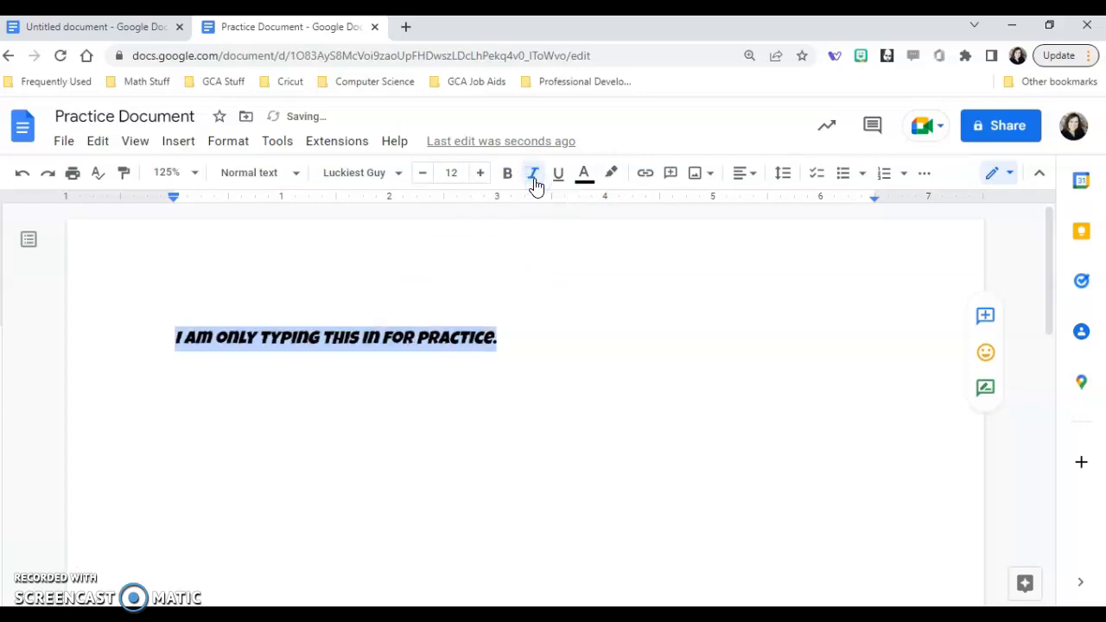
click(536, 183)
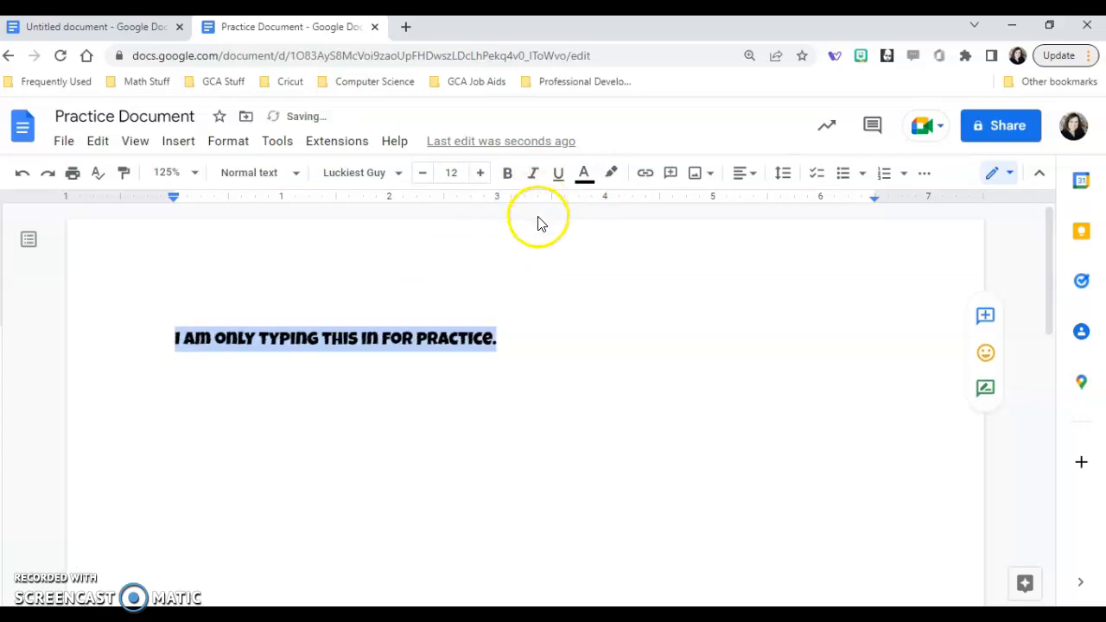
click(537, 178)
click(536, 178)
click(536, 178)
click(536, 178)
click(559, 177)
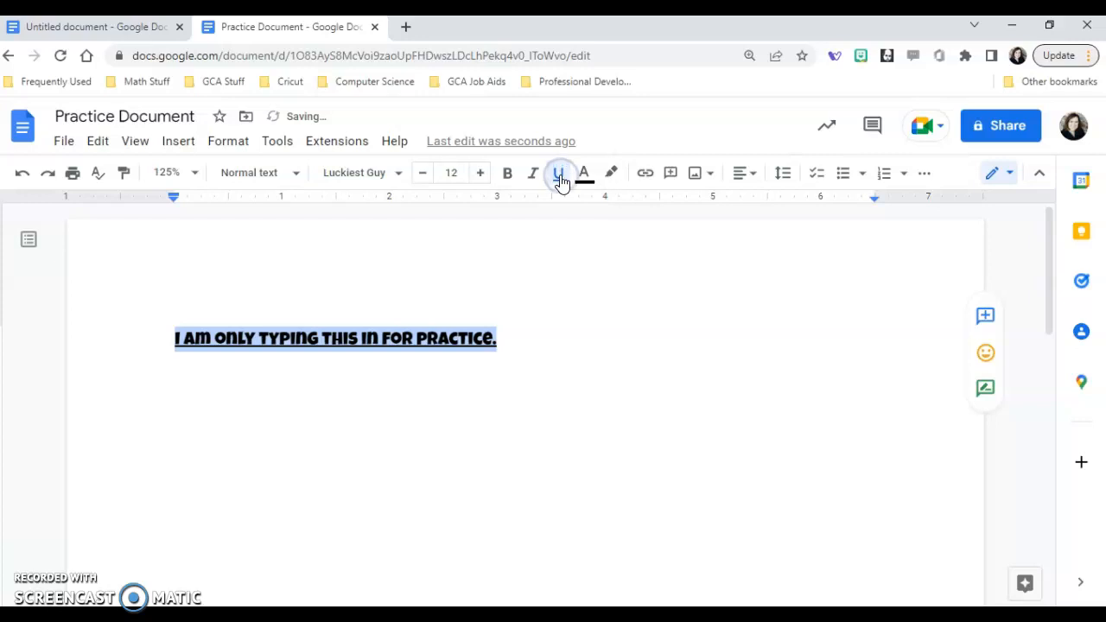
click(559, 177)
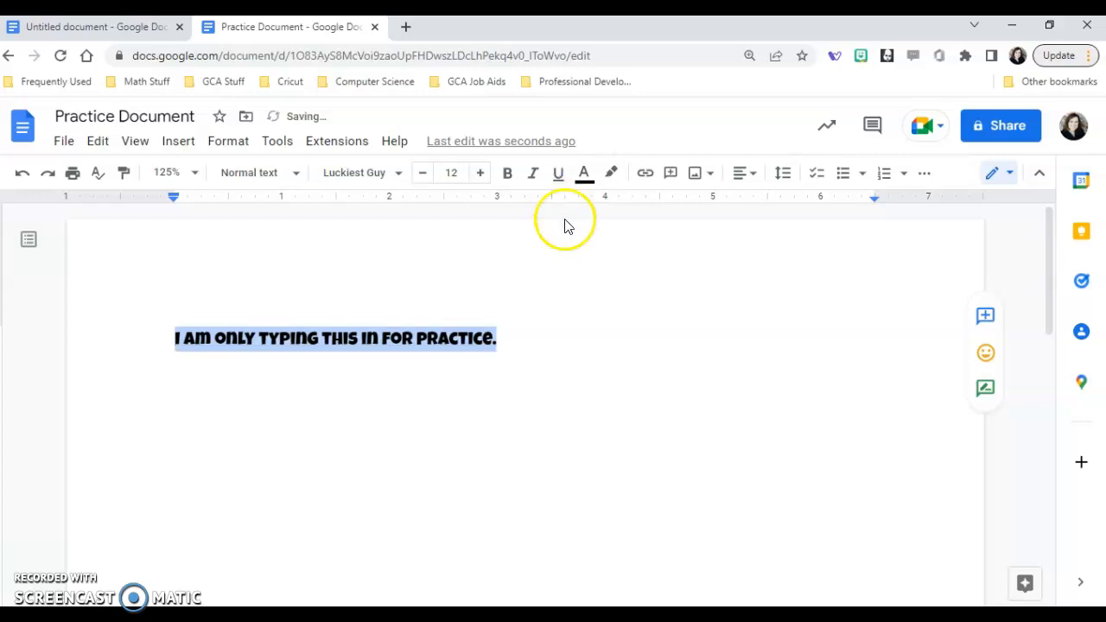
Color the sentence's text magenta and highlight it in yellow, and place the cursor after the sentence.
click(581, 178)
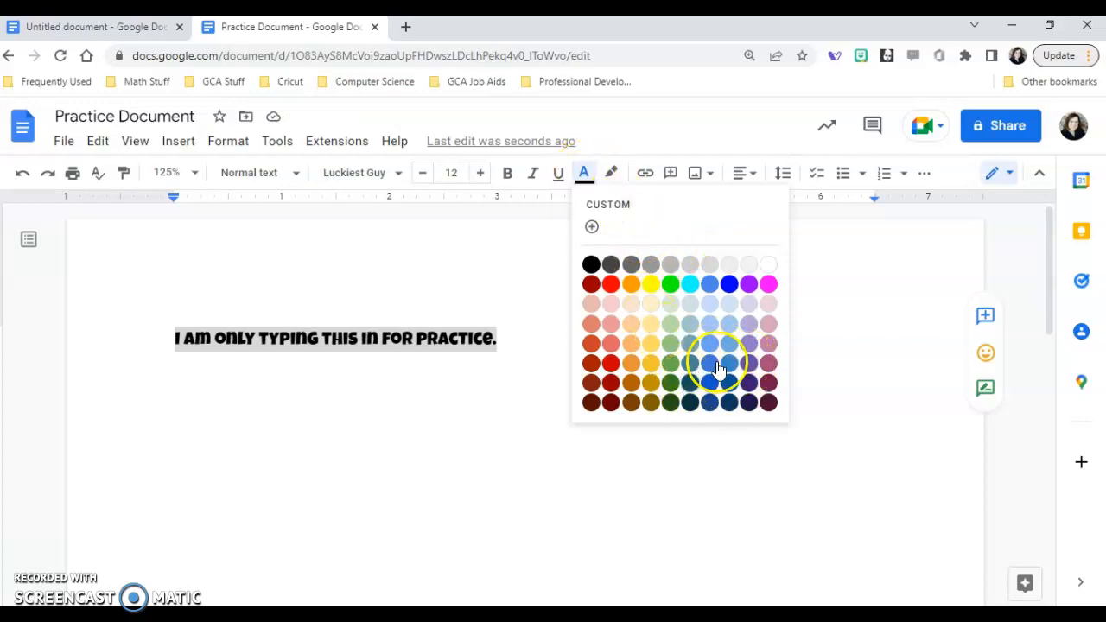
click(769, 287)
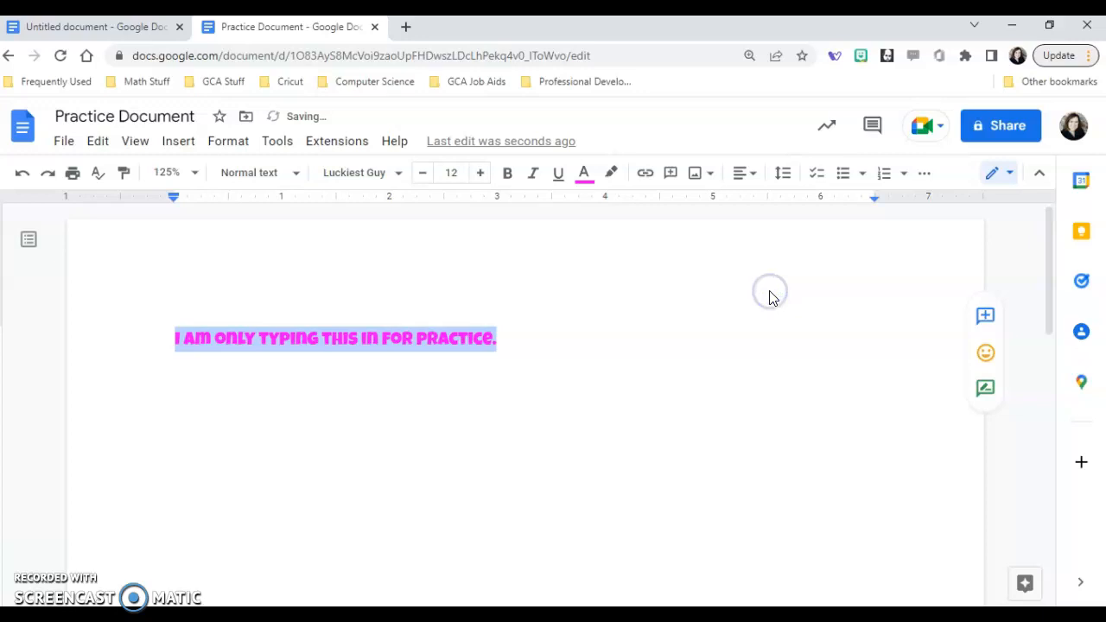
click(612, 176)
click(679, 288)
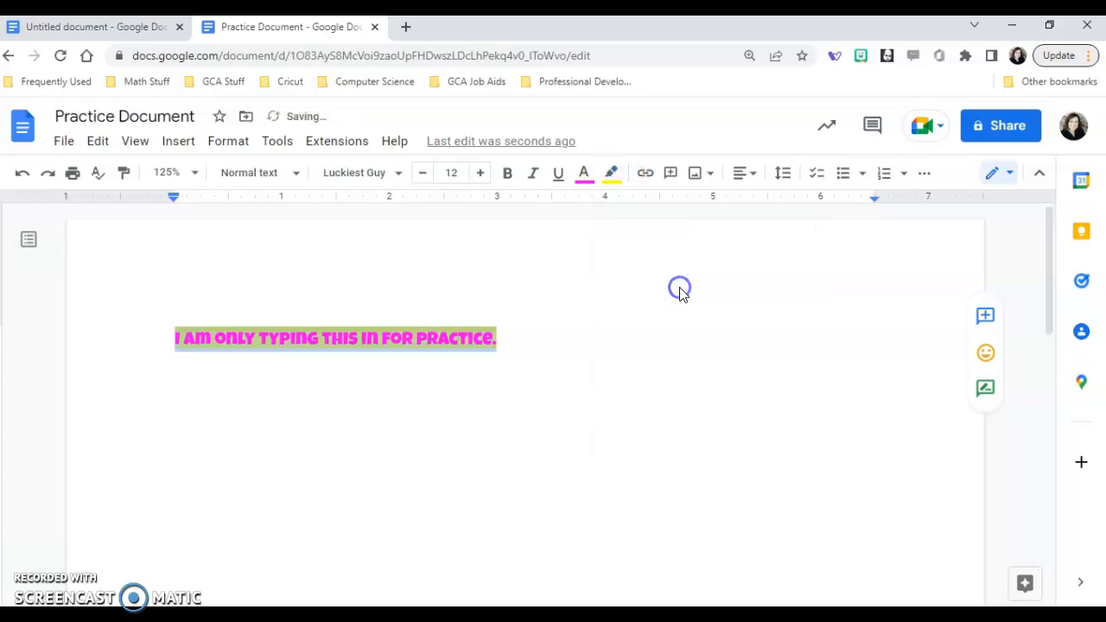
click(525, 355)
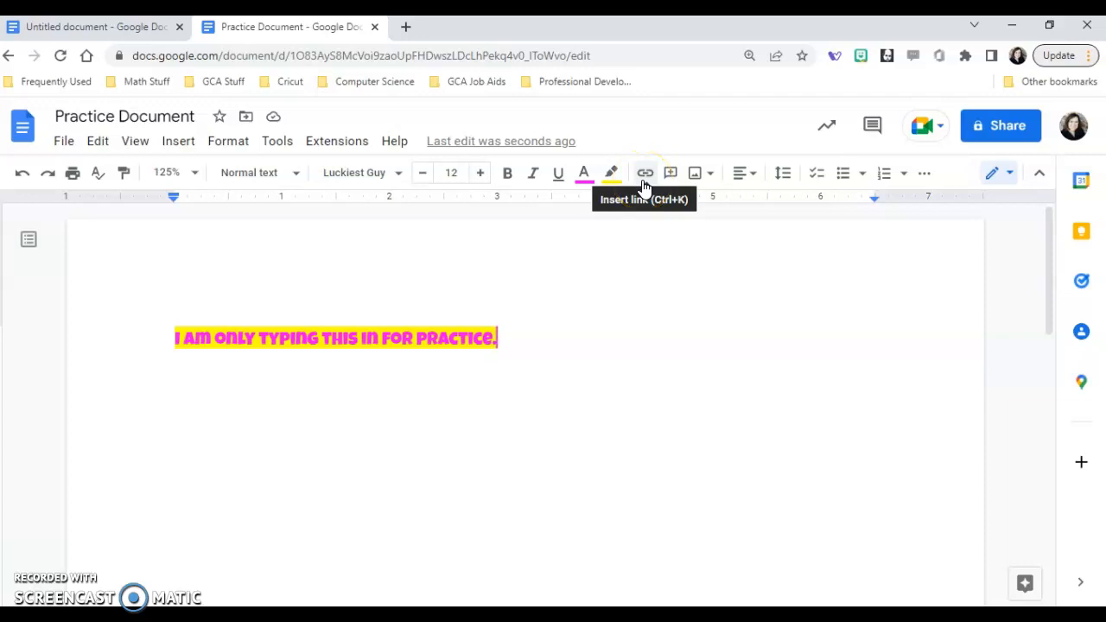
click(508, 339)
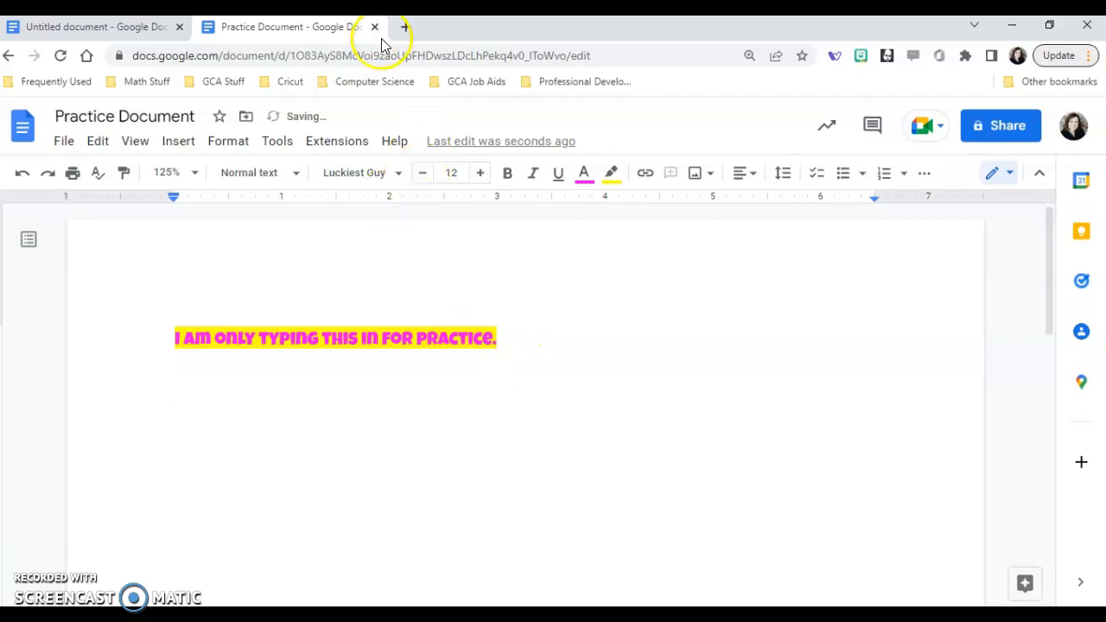
Search for quizizz in a new browser tab and open the Quizizz website from the results.
click(405, 29)
click(406, 54)
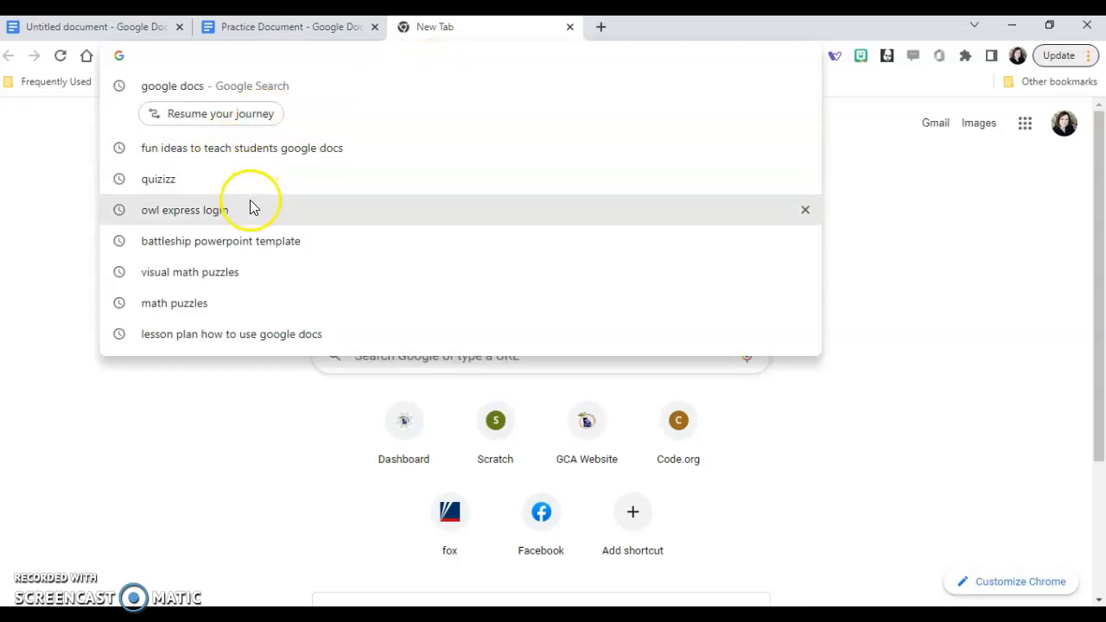
click(160, 180)
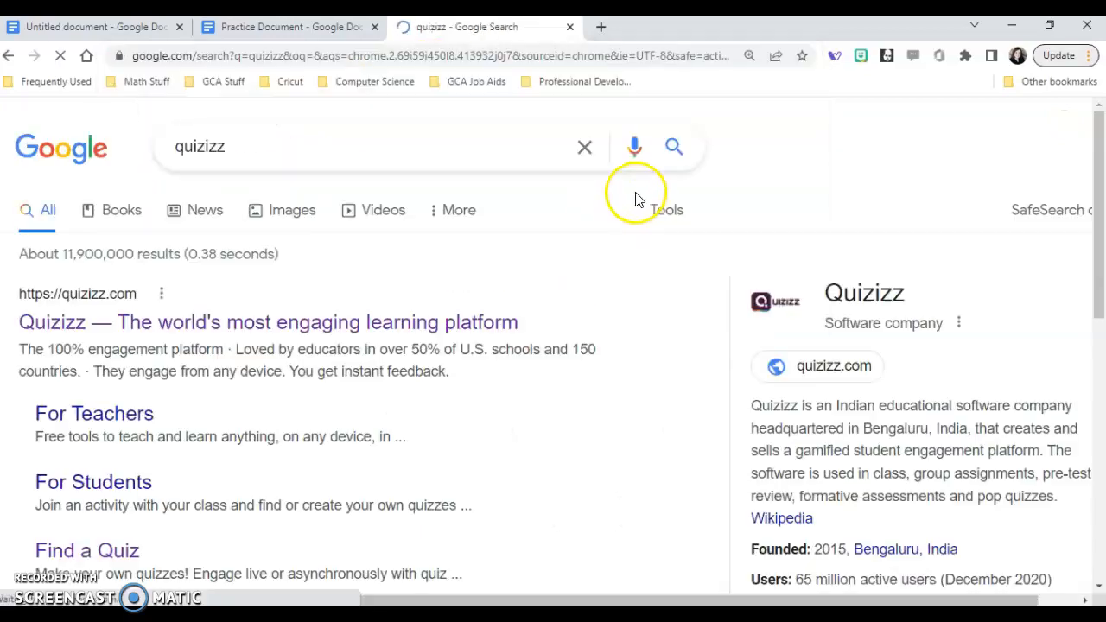
click(182, 334)
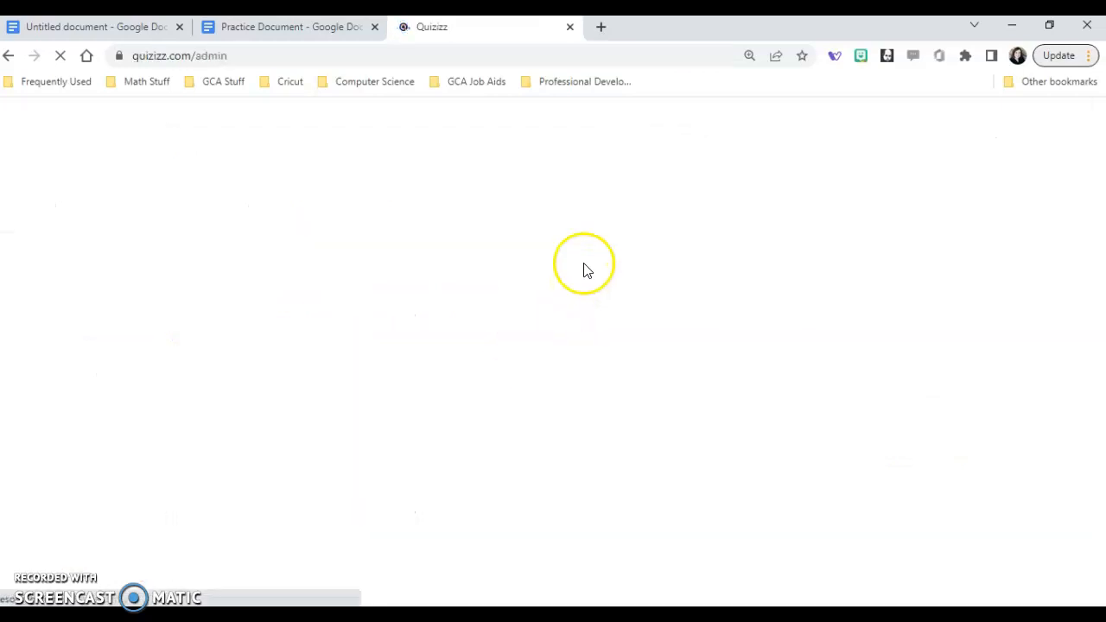
Look over the Quizizz page and copy its web address.
scroll(367, 295, down, 5)
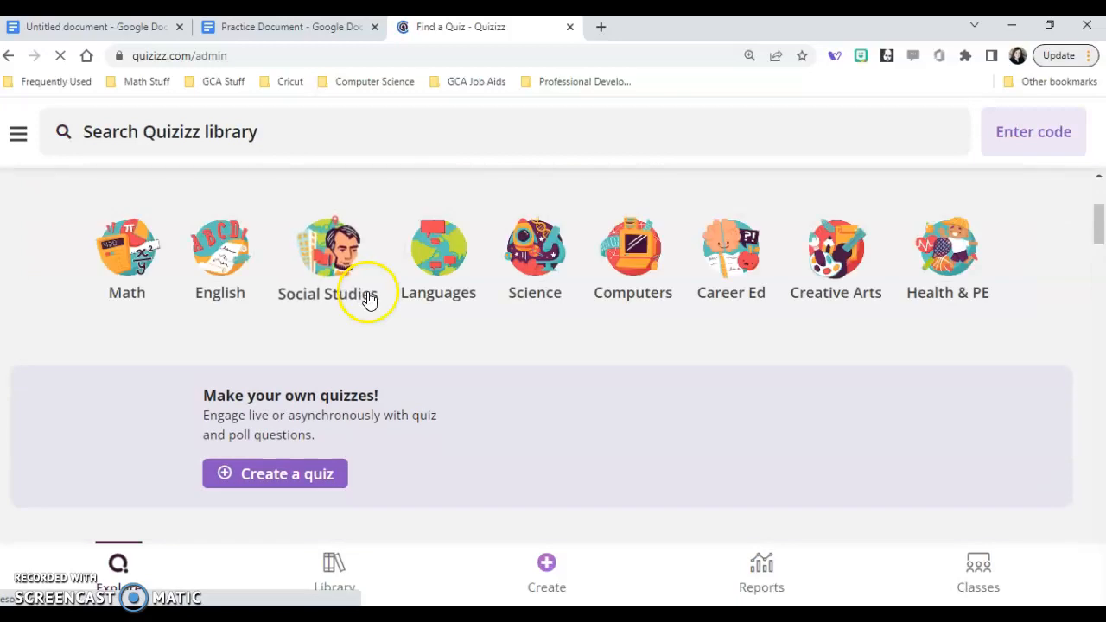
scroll(367, 294, down, 3)
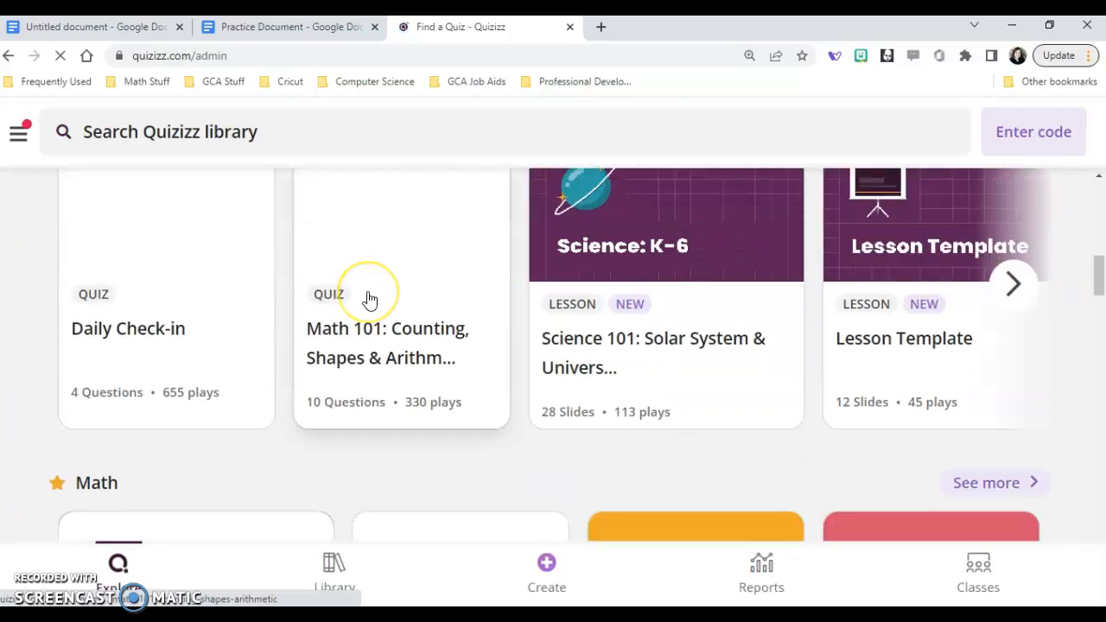
scroll(368, 299, up, 8)
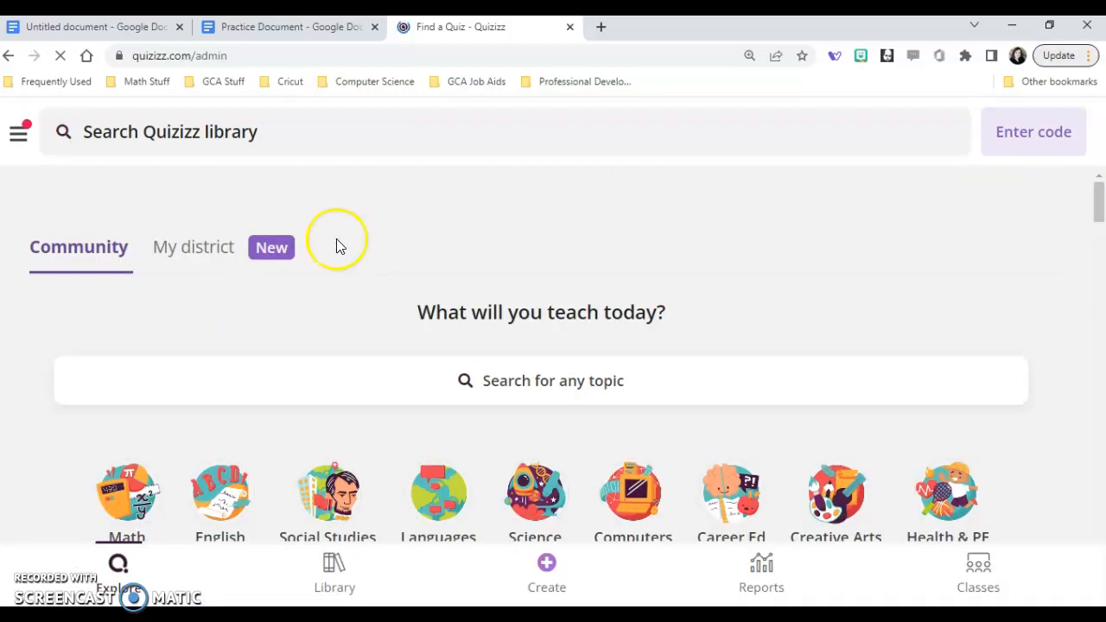
drag(251, 55, 115, 57)
key(ctrl+c)
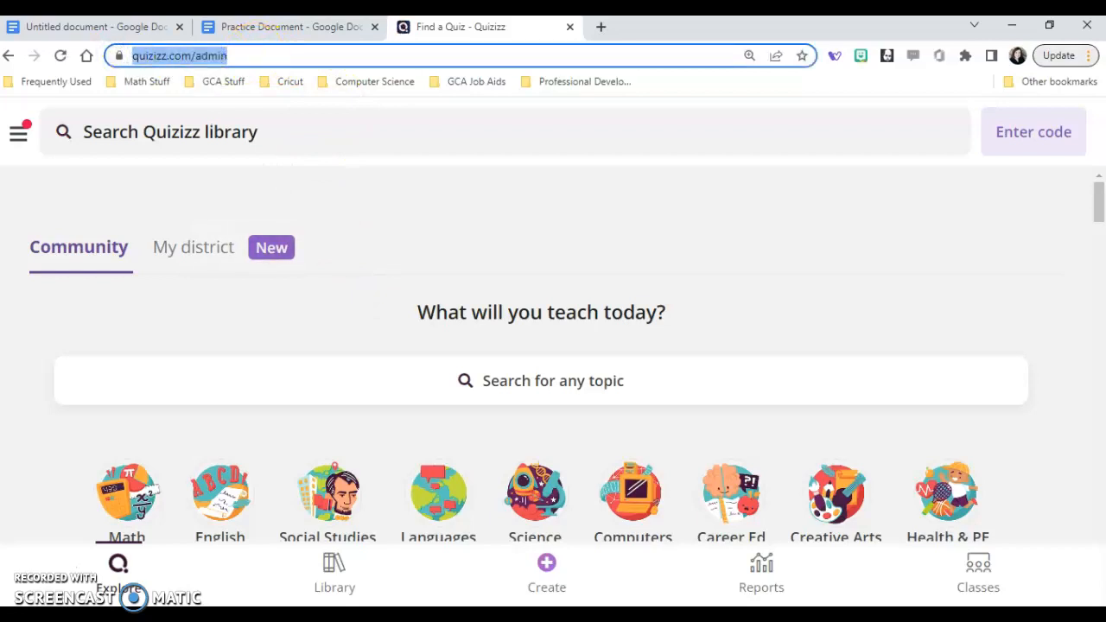
click(317, 29)
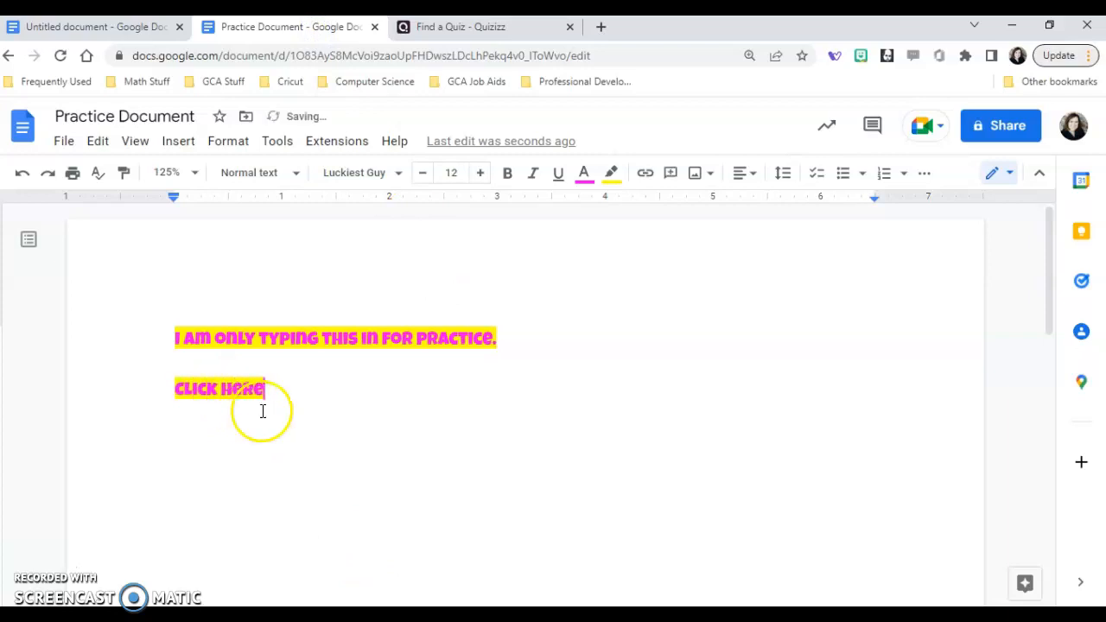
drag(270, 391, 184, 389)
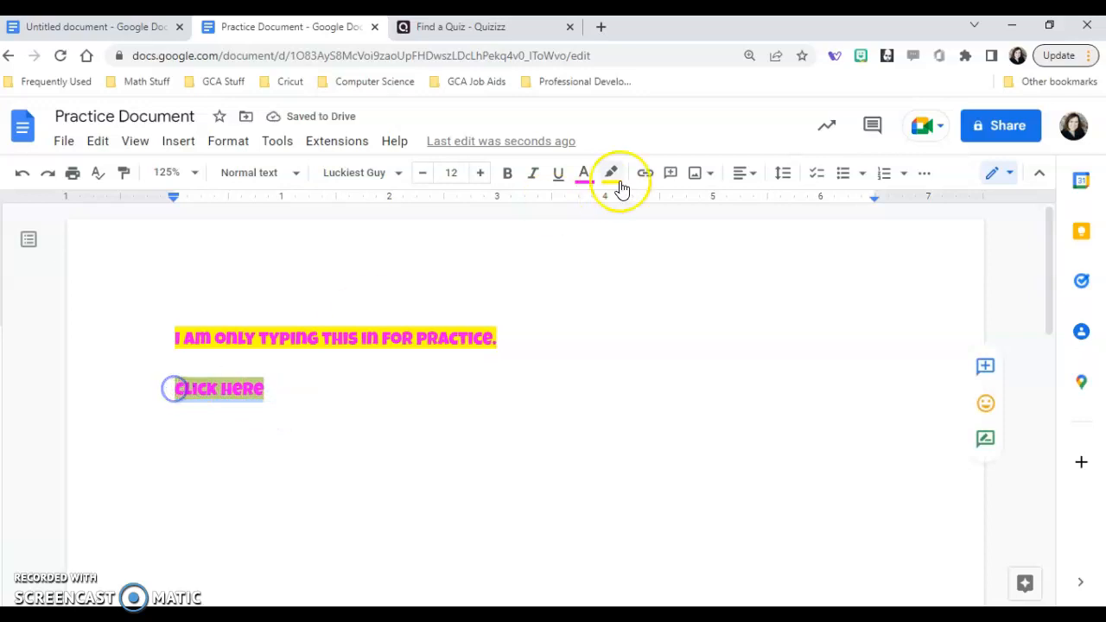
click(648, 175)
click(273, 450)
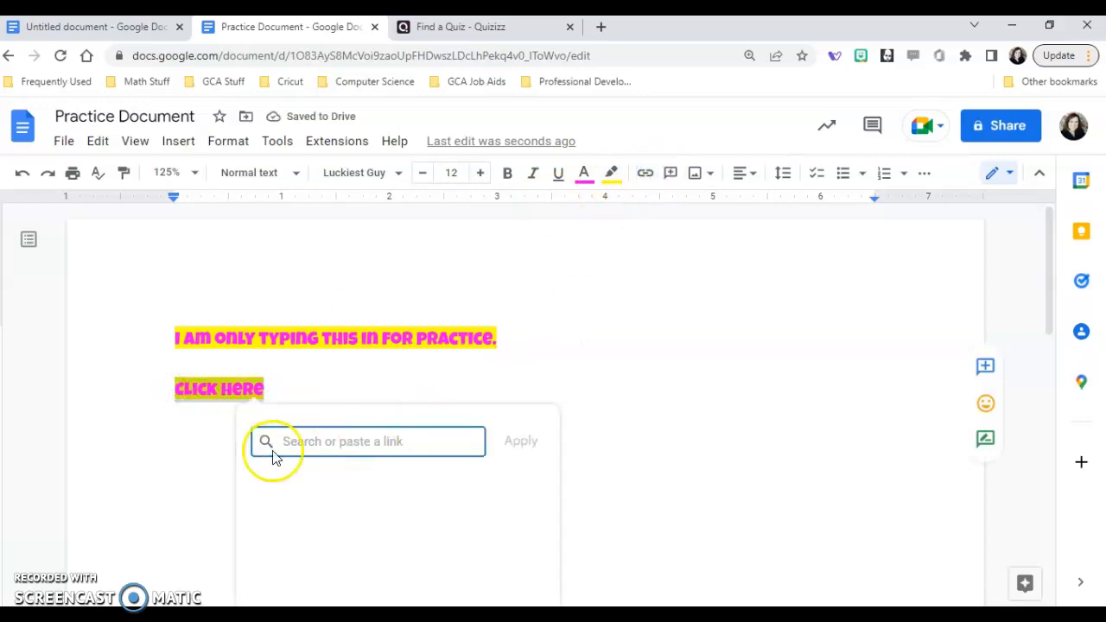
right_click(316, 445)
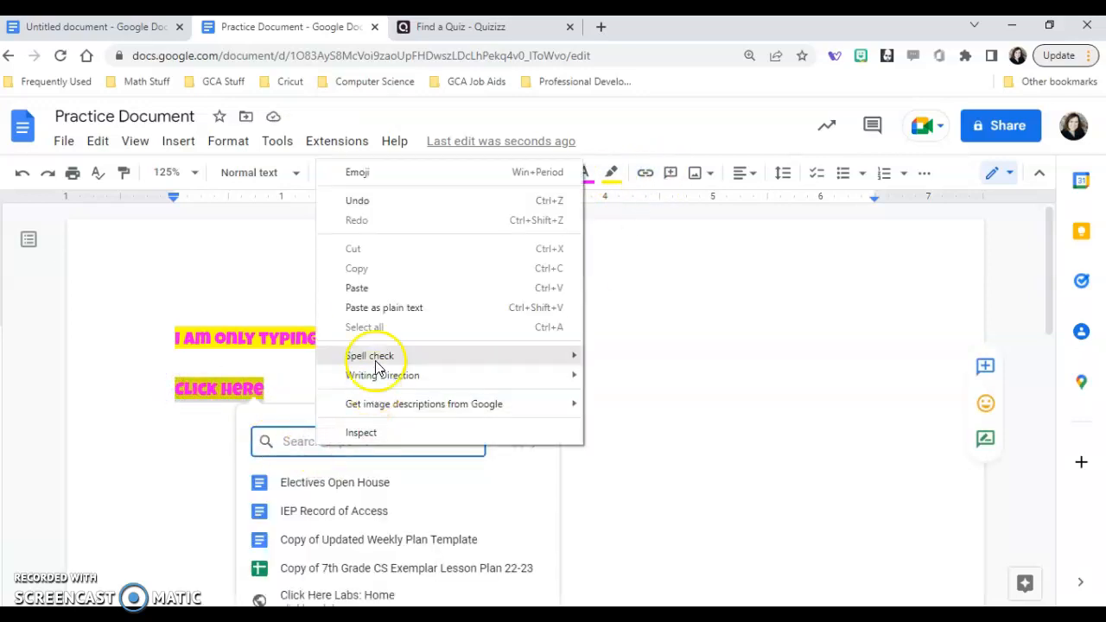
click(381, 293)
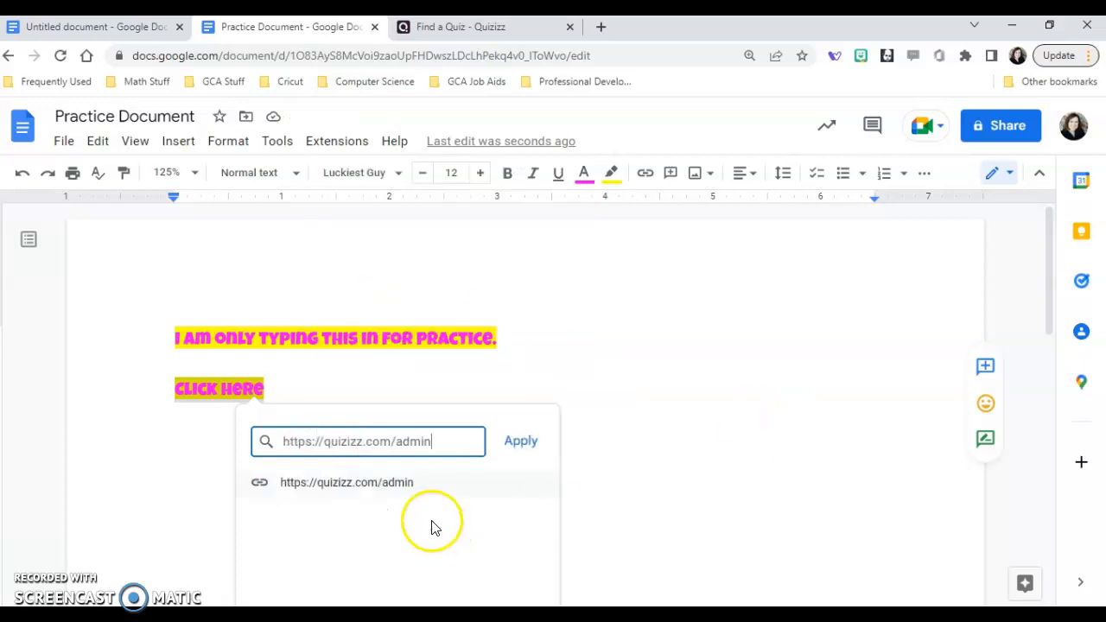
click(520, 445)
click(383, 493)
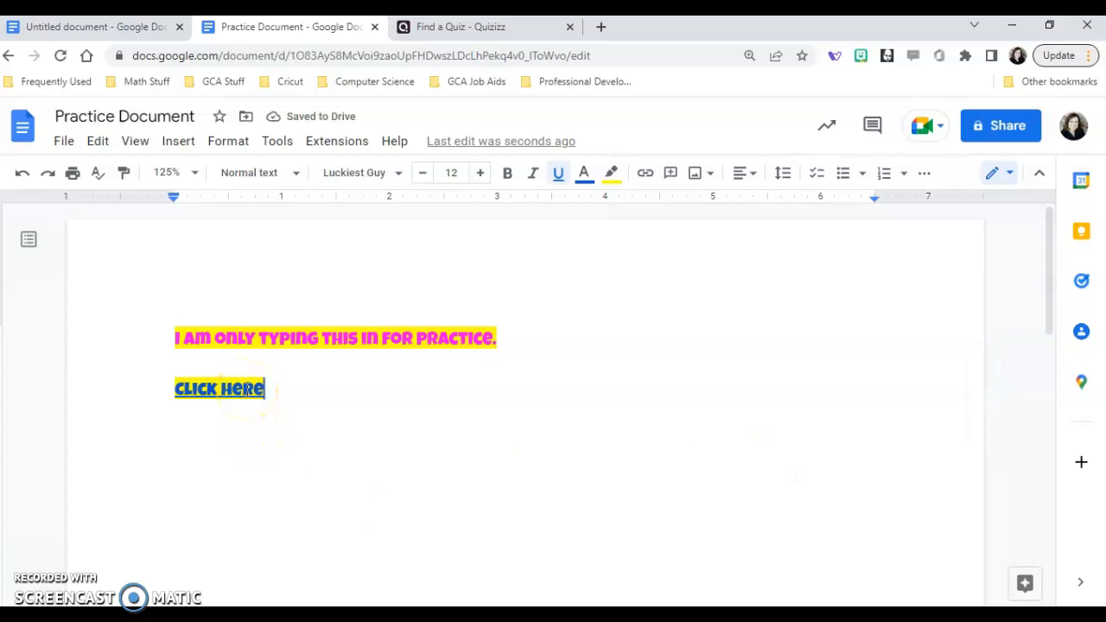
Close the Quizizz tab and look at the image insertion options in Practice Document.
click(466, 27)
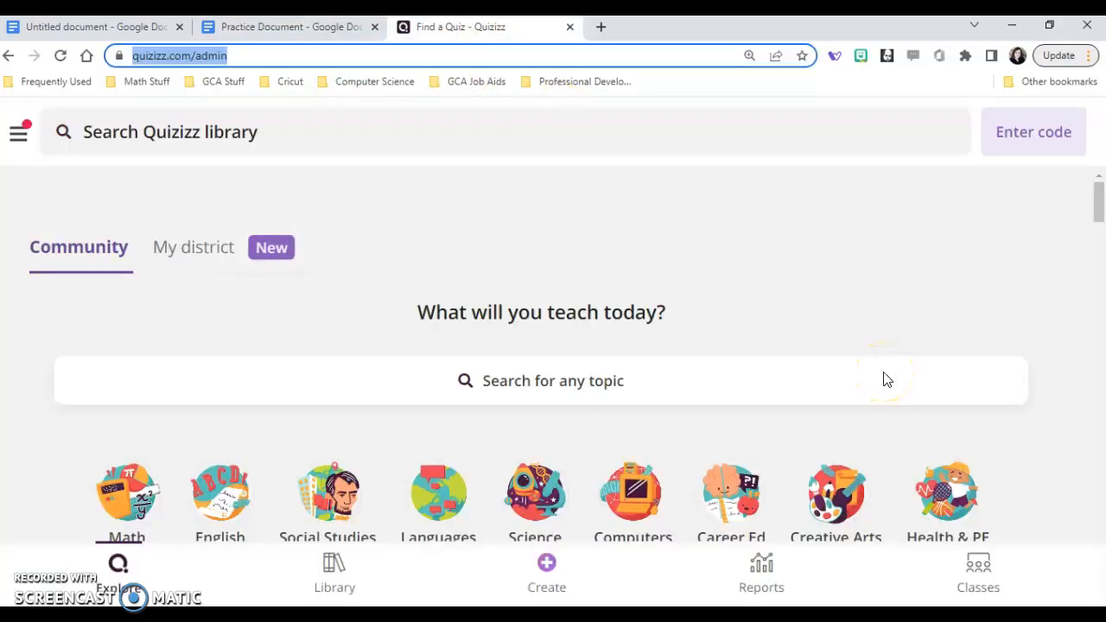
click(571, 29)
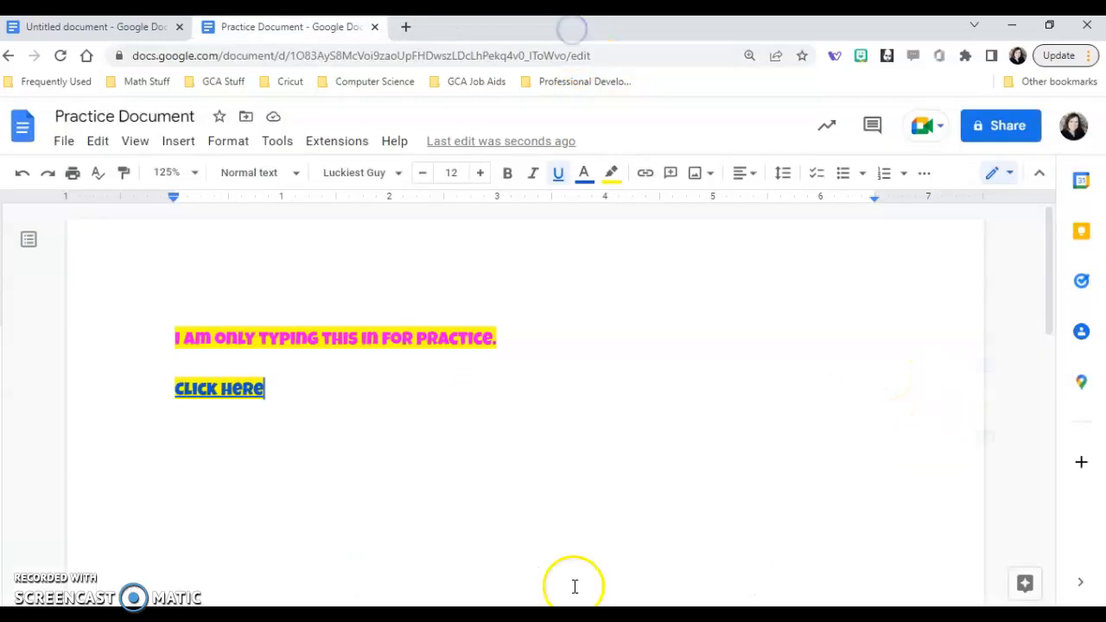
click(696, 177)
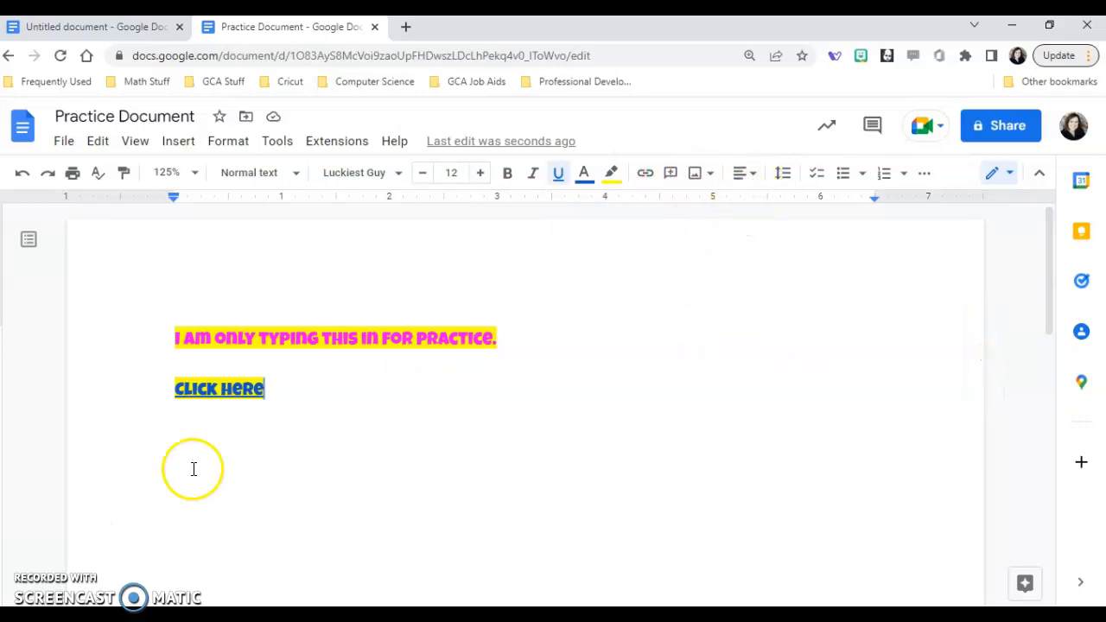
Try center, right and justified alignment in turn on the sentence and the link line.
drag(291, 387, 166, 339)
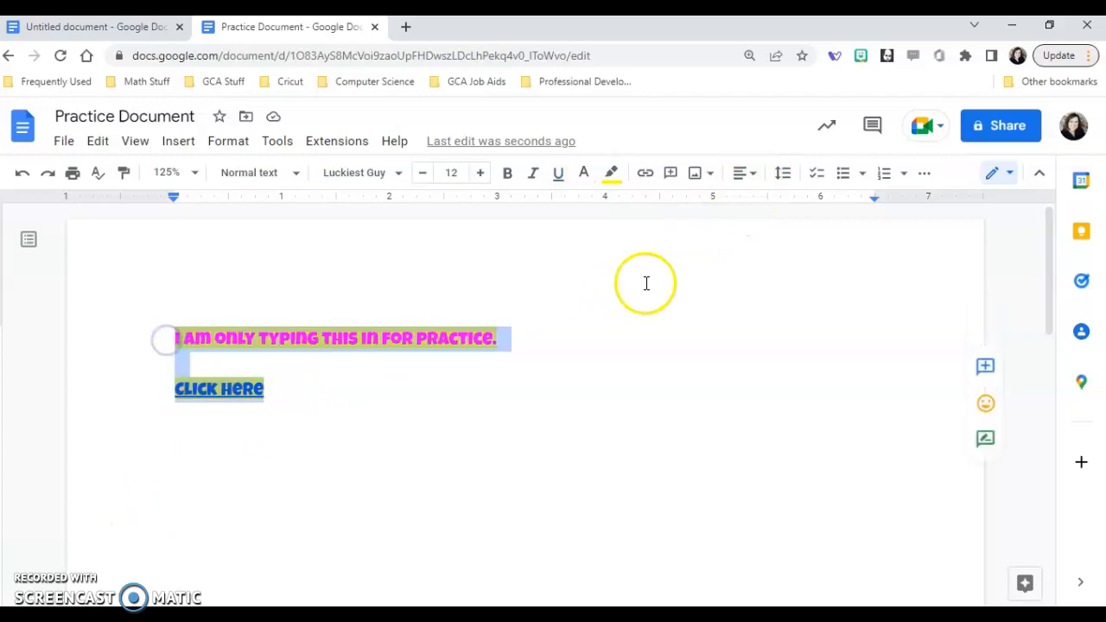
click(752, 178)
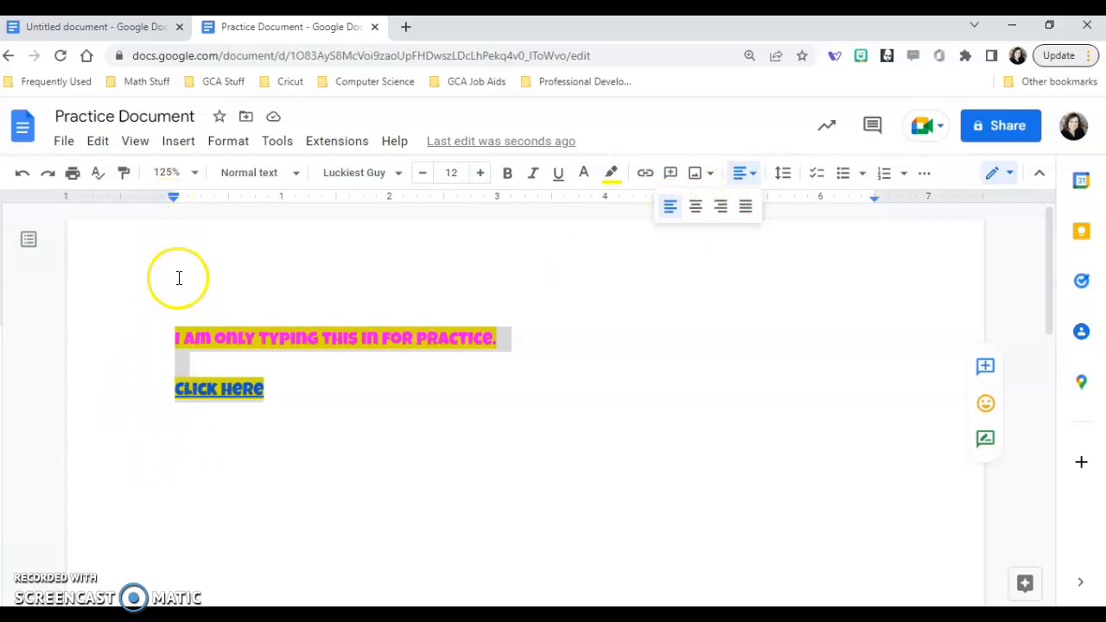
click(697, 207)
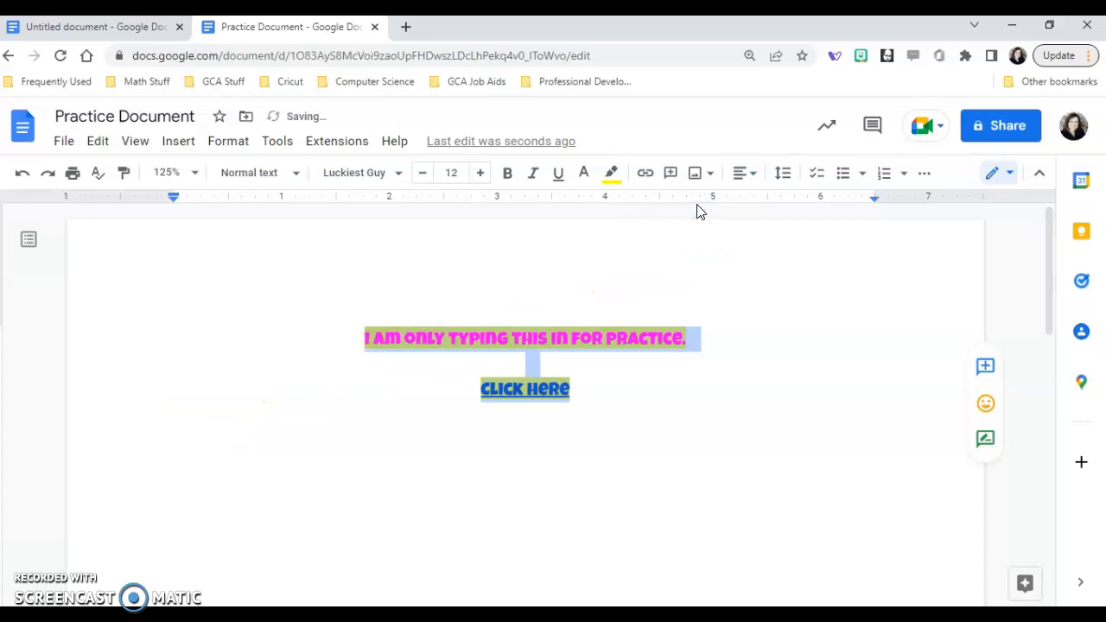
click(749, 174)
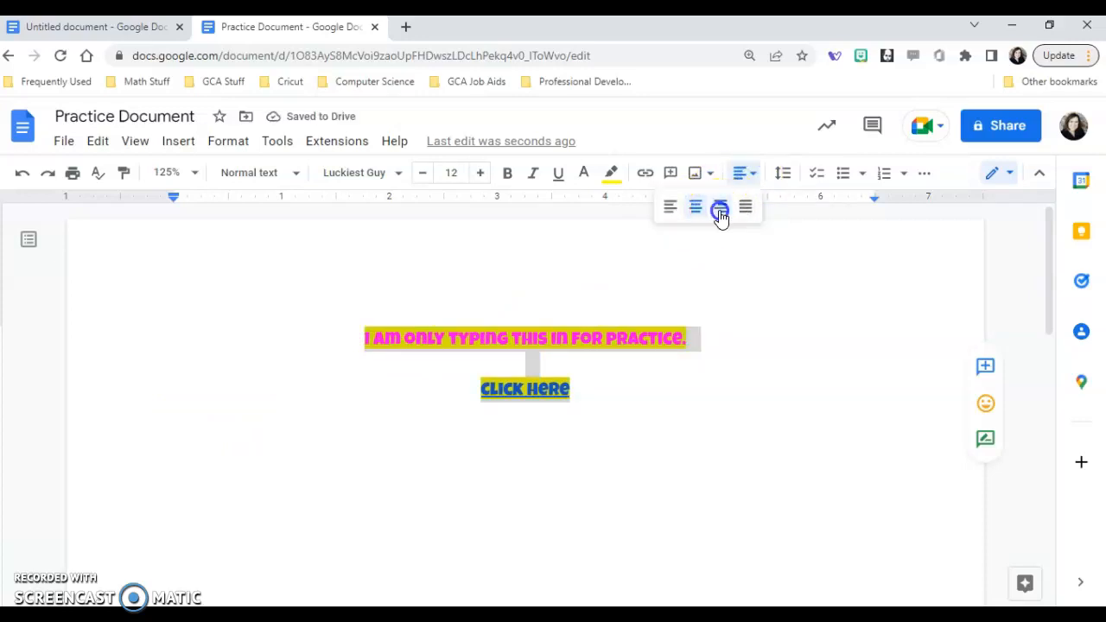
click(721, 211)
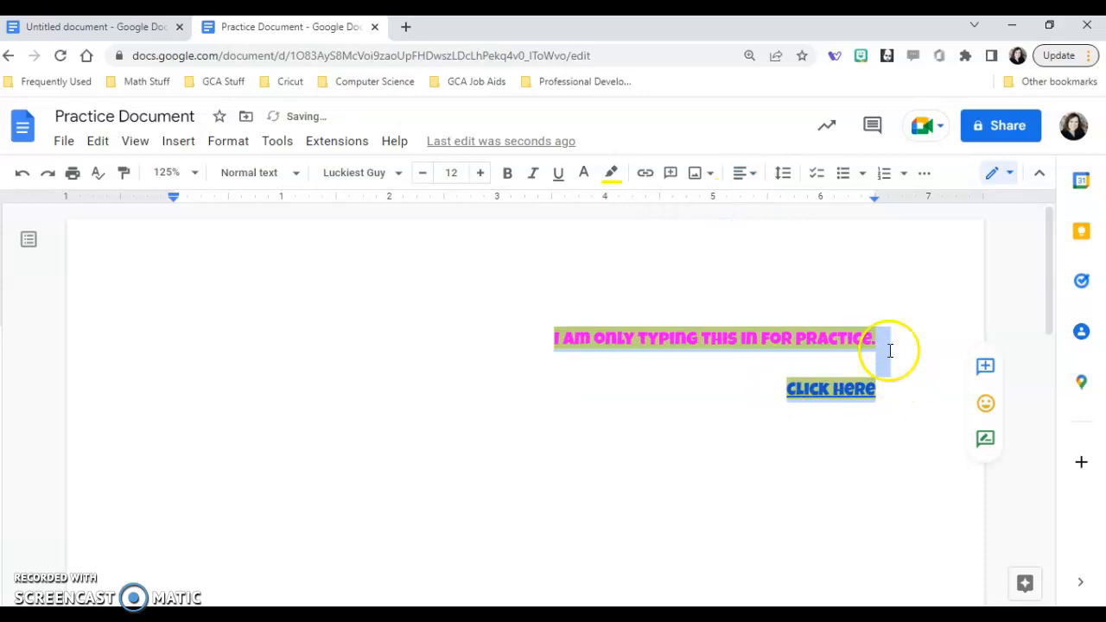
click(748, 174)
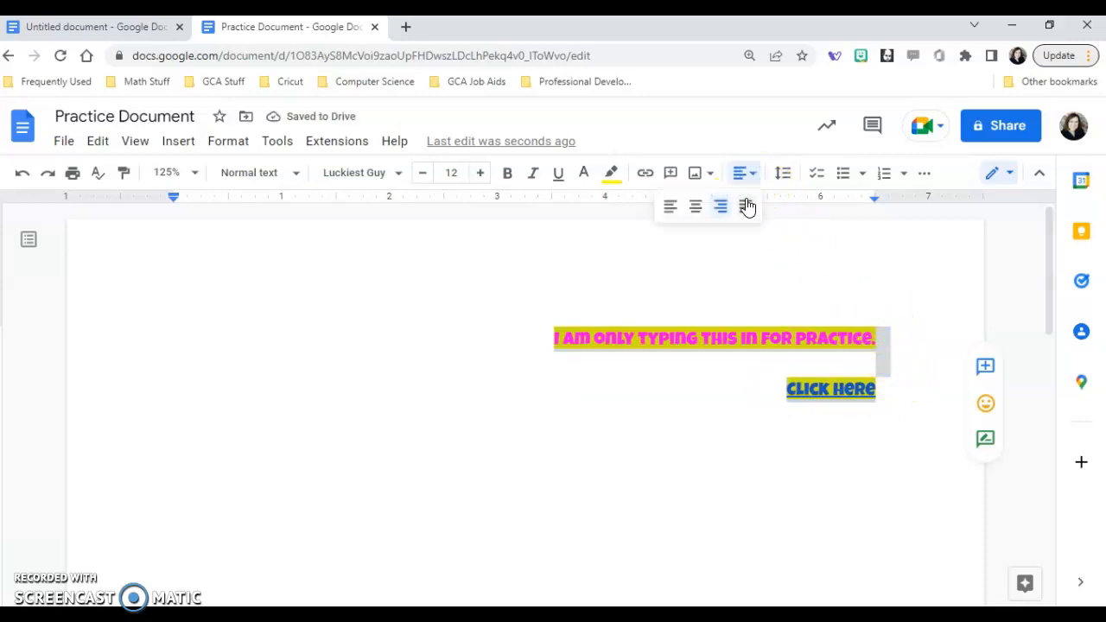
click(749, 214)
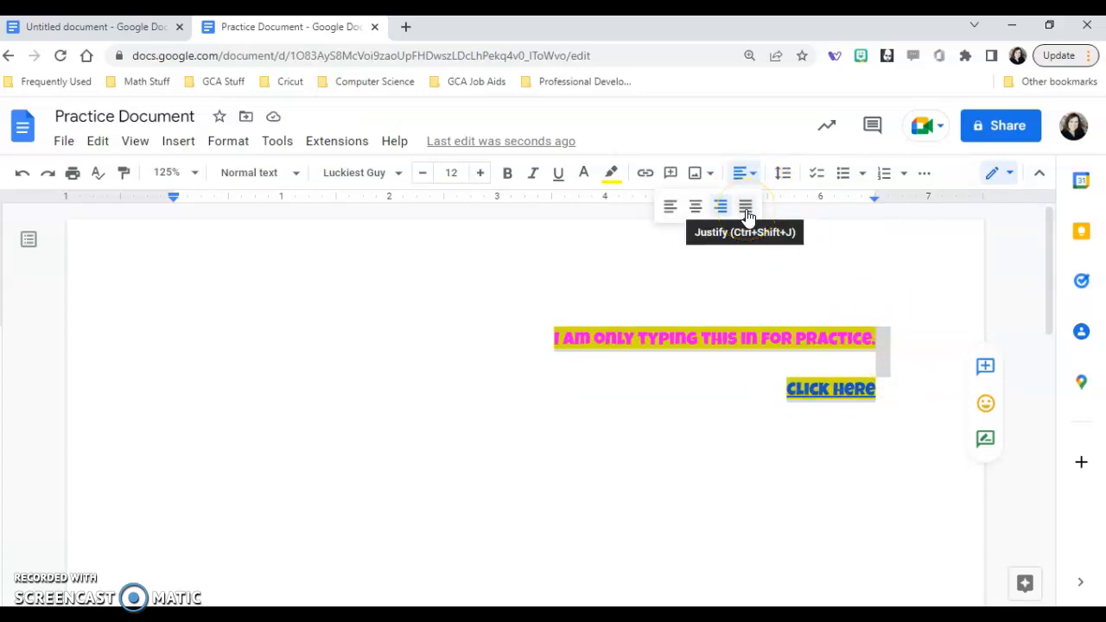
click(746, 208)
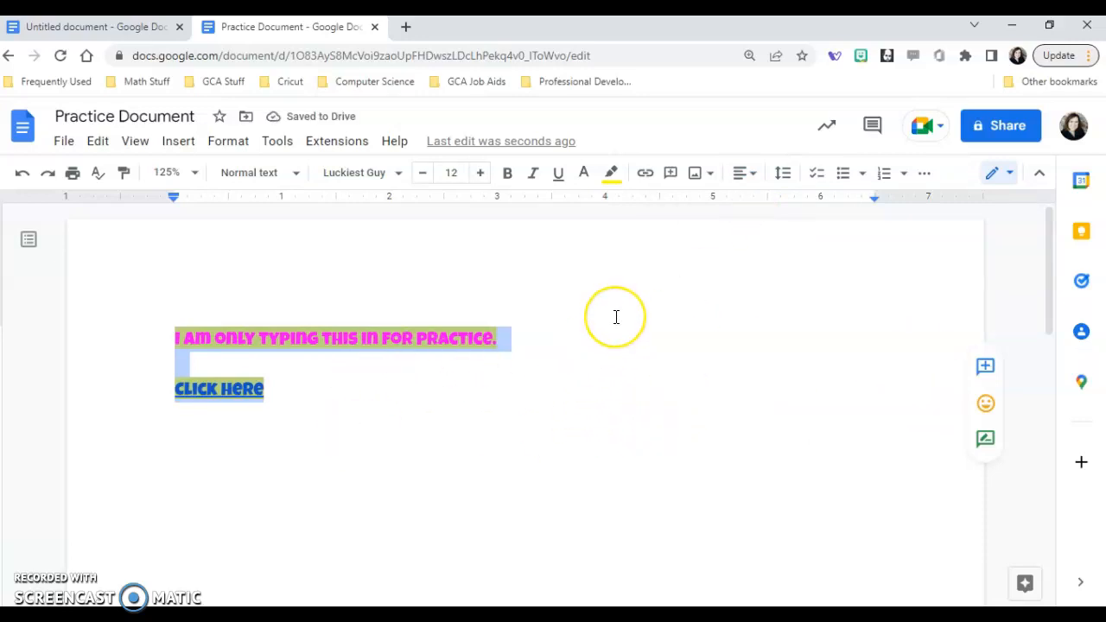
Center the sentence and the link line on the page, and deselect the text.
click(746, 174)
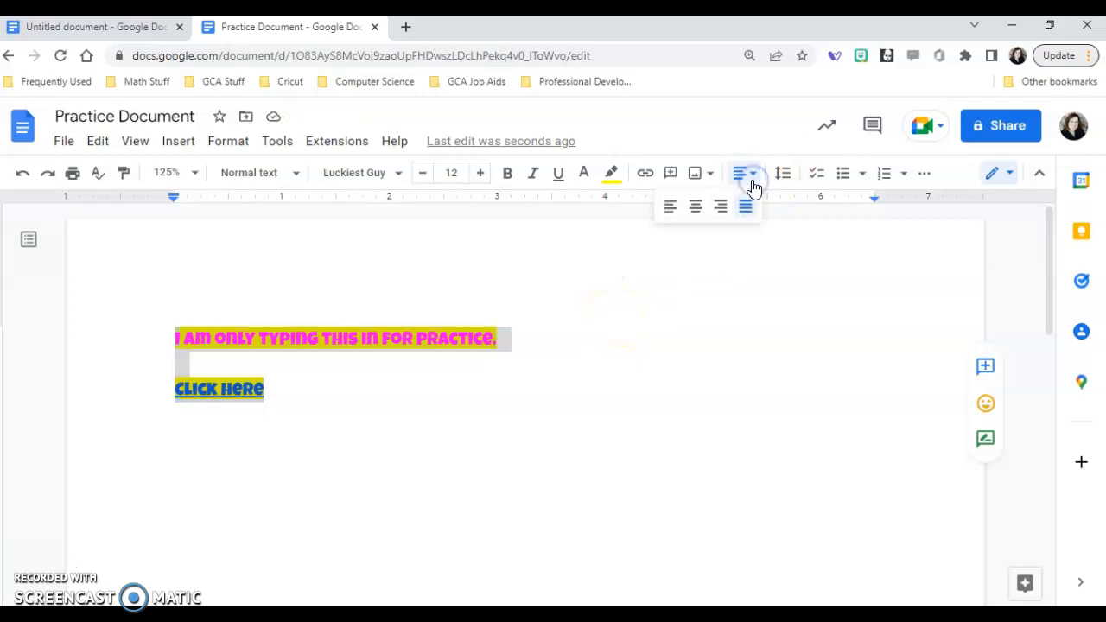
click(693, 212)
click(718, 436)
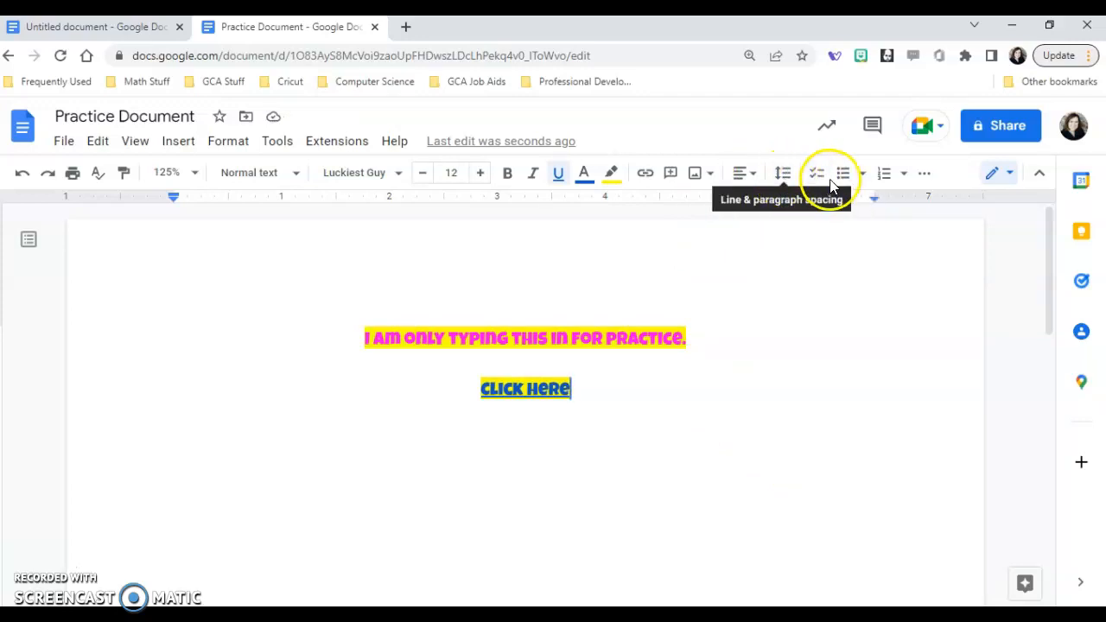
Replace the sentence and the link line with the words "My Favorite".
drag(575, 399, 366, 337)
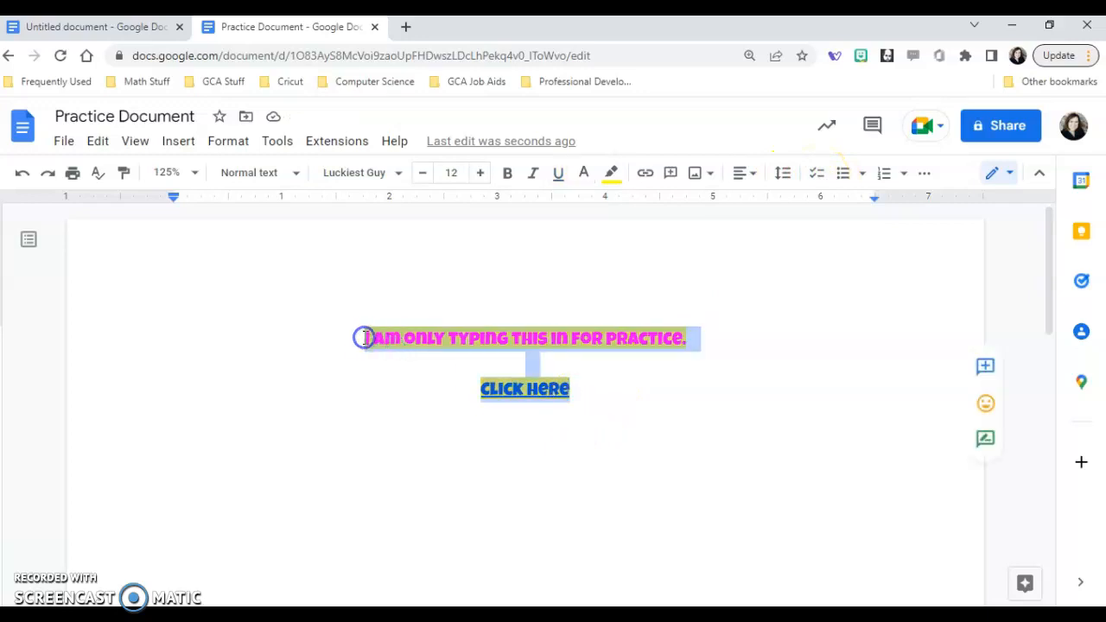
key(BackSpace)
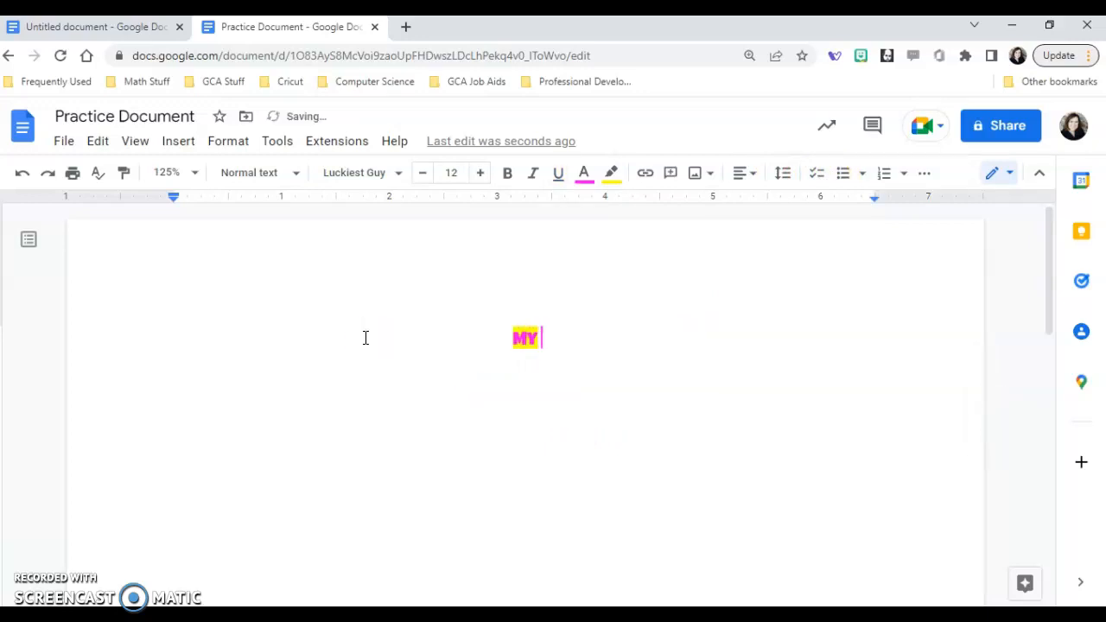
text(MY FAVORITE)
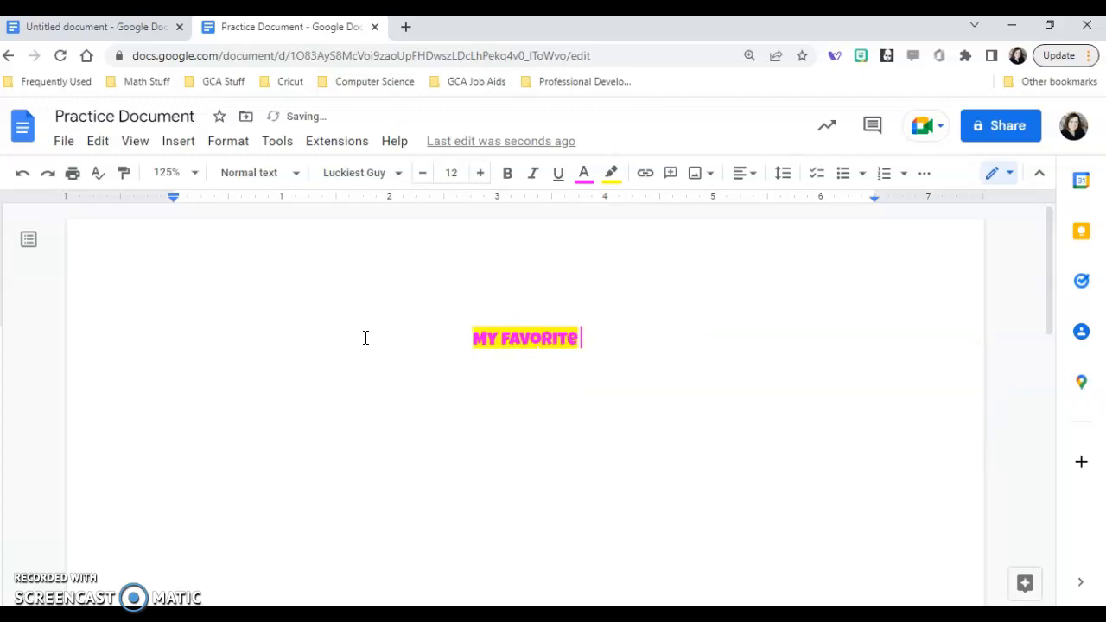
text( Breeds of d)
key(BackSpace)
key(BackSpace)
key(BackSpace)
key(BackSpace)
key(BackSpace)
key(BackSpace)
key(BackSpace)
key(BackSpace)
key(BackSpace)
key(BackSpace)
key(BackSpace)
key(BackSpace)
key(BackSpace)
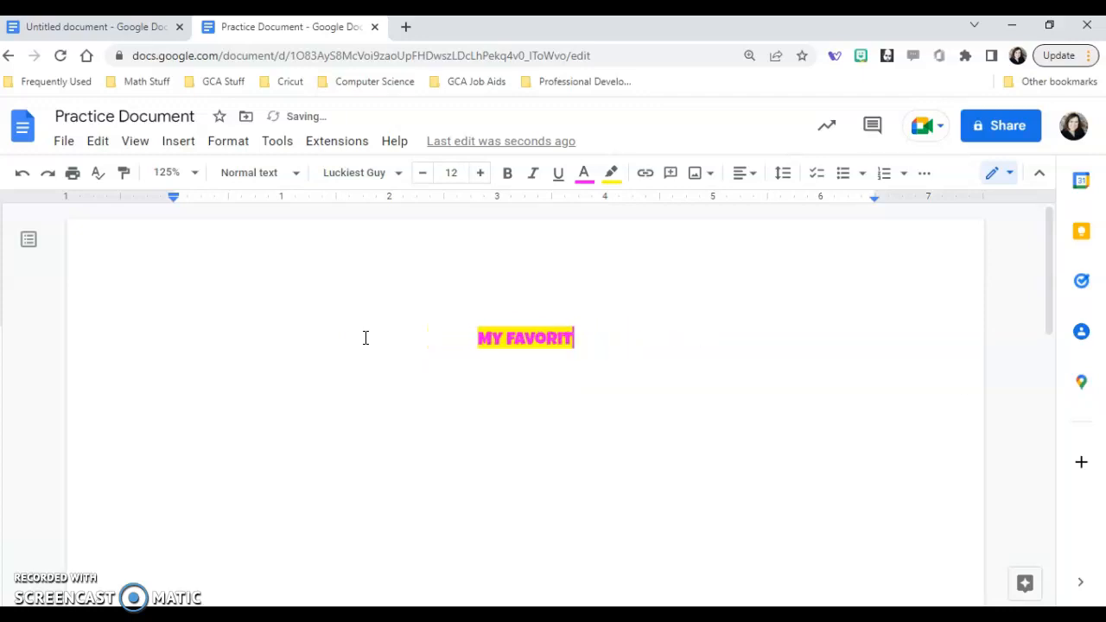
Complete the heading as "My Favorite Animals Are" and enter Dogs, Horses, Cats and Dolphins on separate lines below it.
text(E Animal)
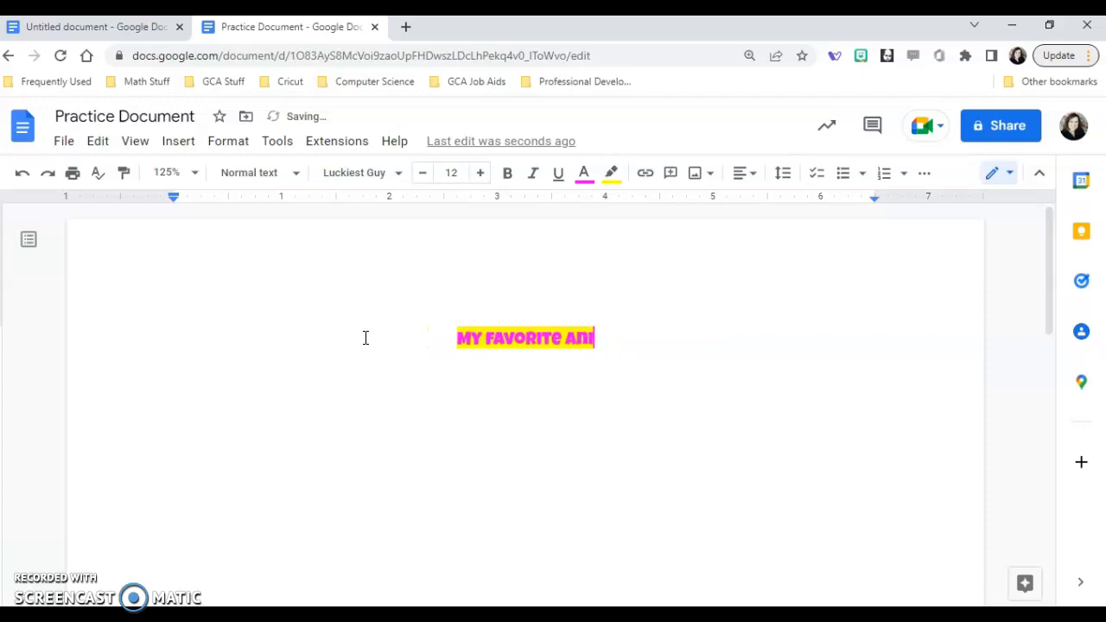
text(s Are)
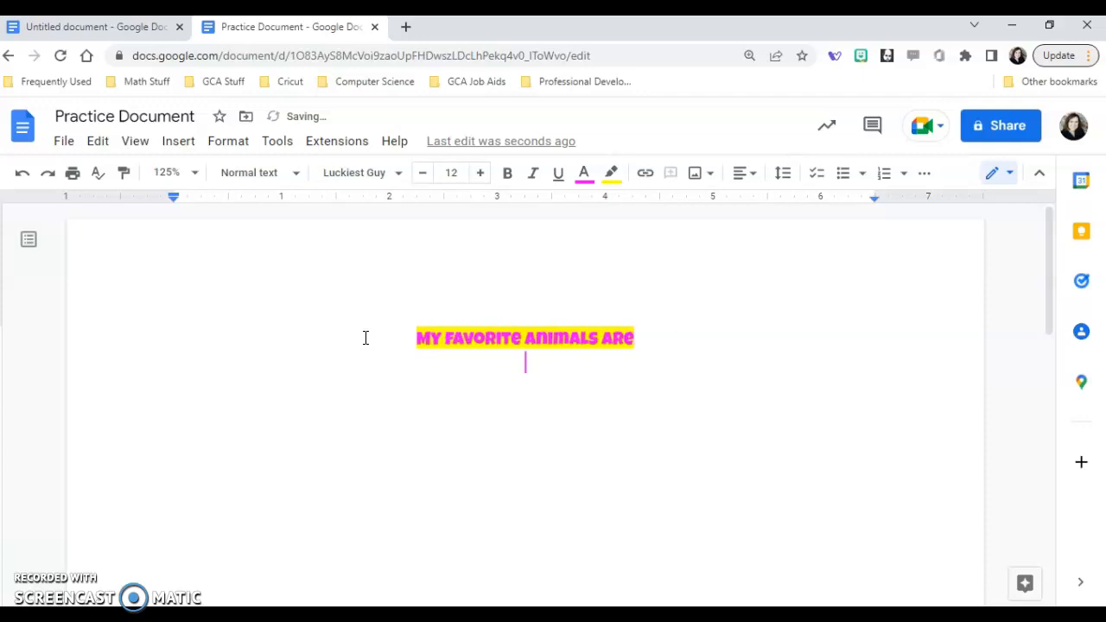
text(Dogs)
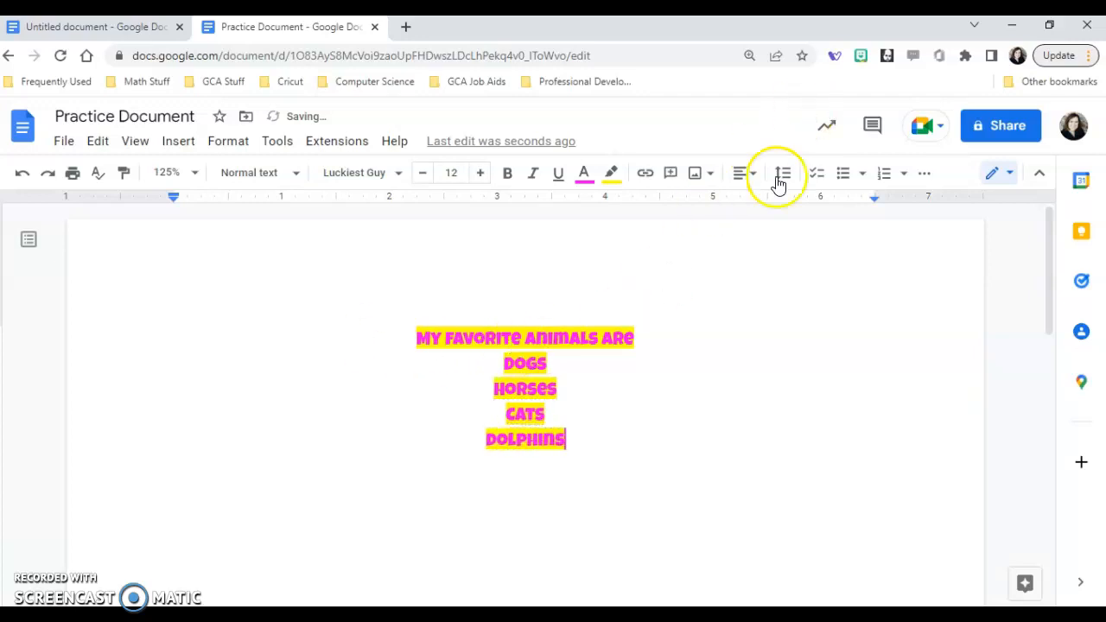
Turn the four animal lines below the heading into a checklist.
drag(593, 446, 509, 372)
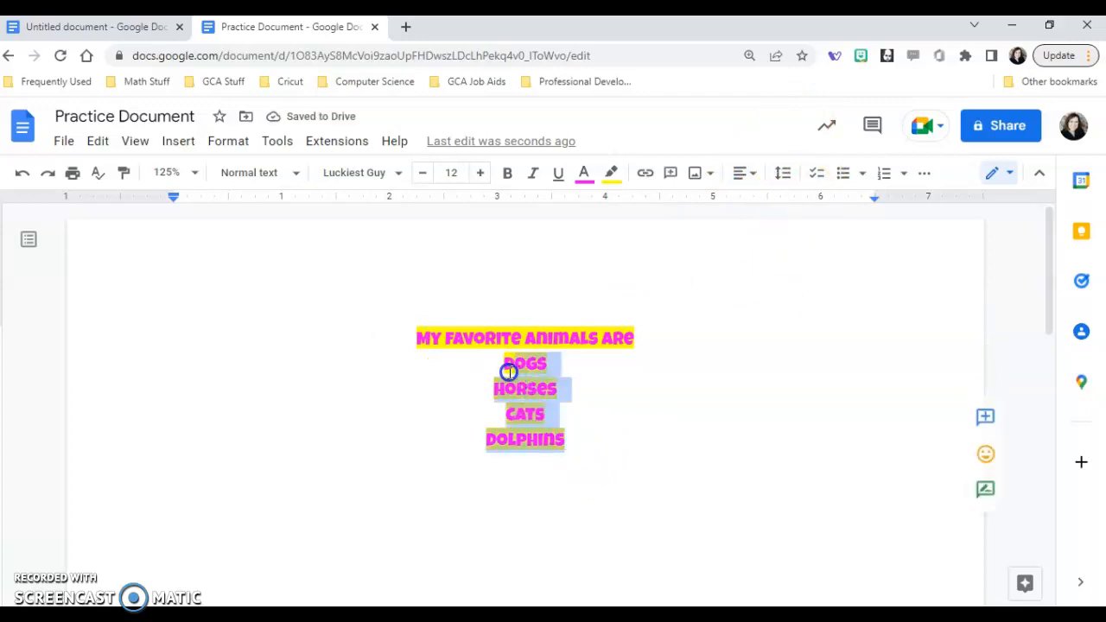
click(821, 175)
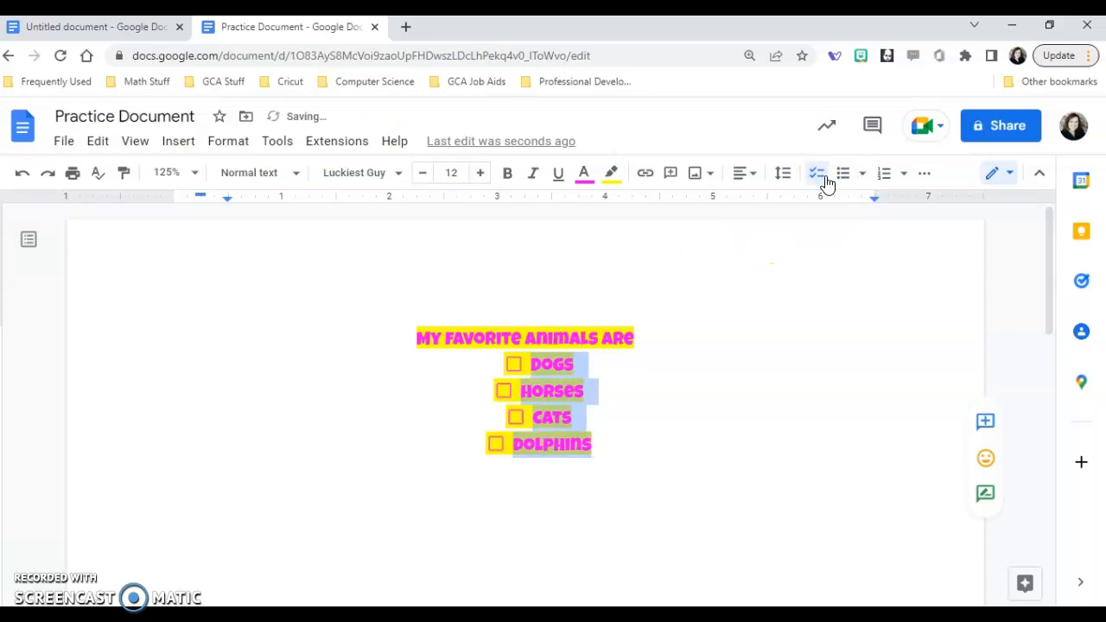
Replace the checklist on the four animal lines with a bulleted list and give it the diamond bullet style.
click(823, 180)
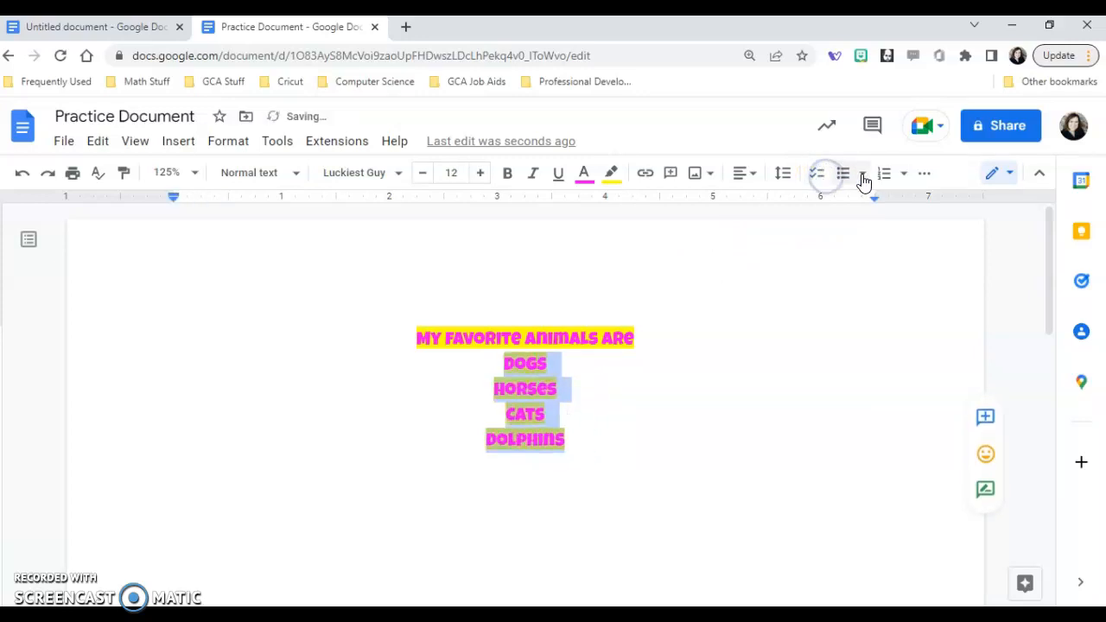
click(848, 177)
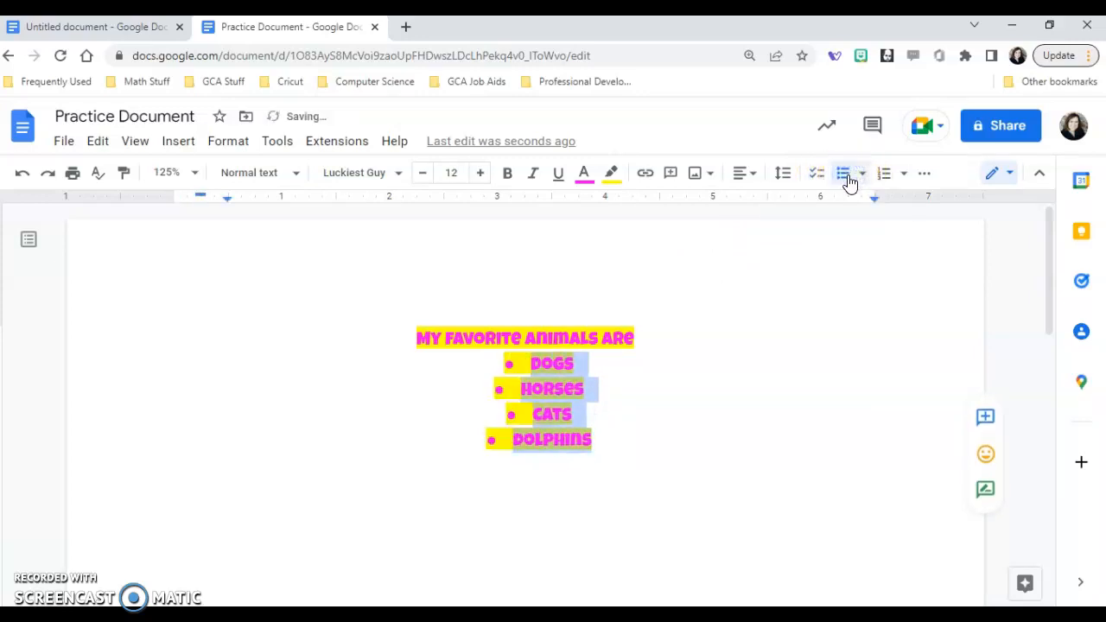
click(862, 173)
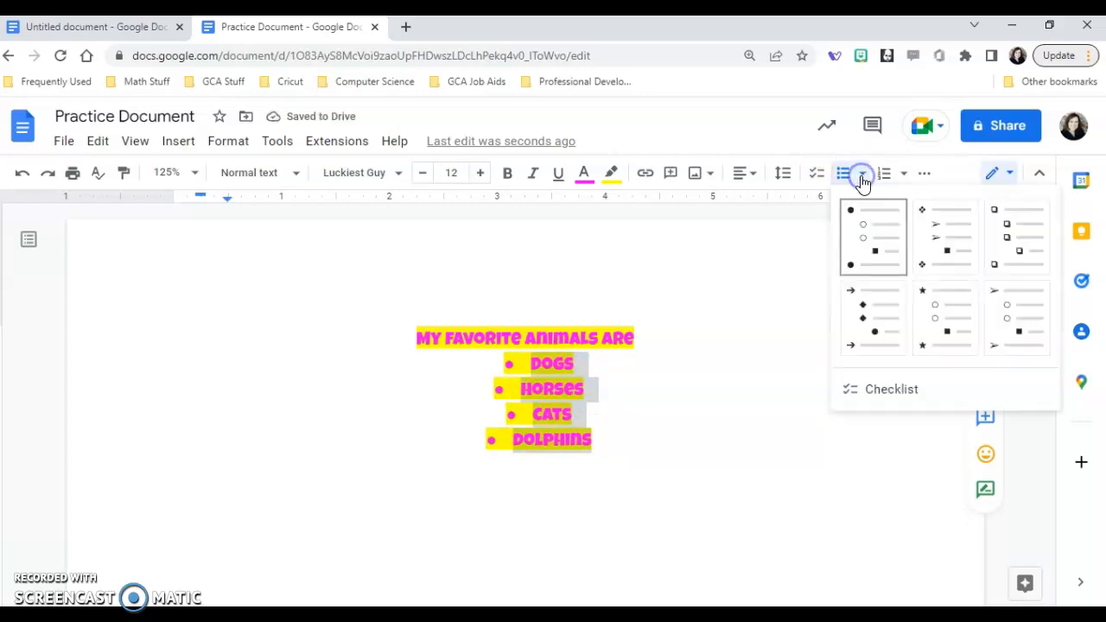
click(957, 244)
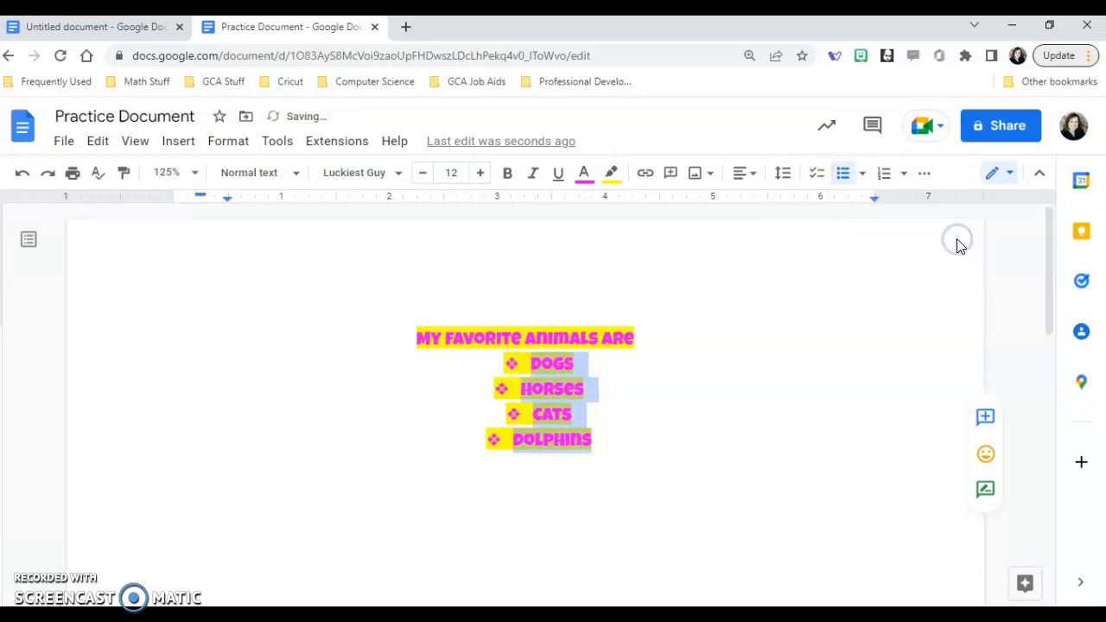
Try the checkbox bullet style on the animal list, and switch it to the arrowhead bullet style.
click(861, 179)
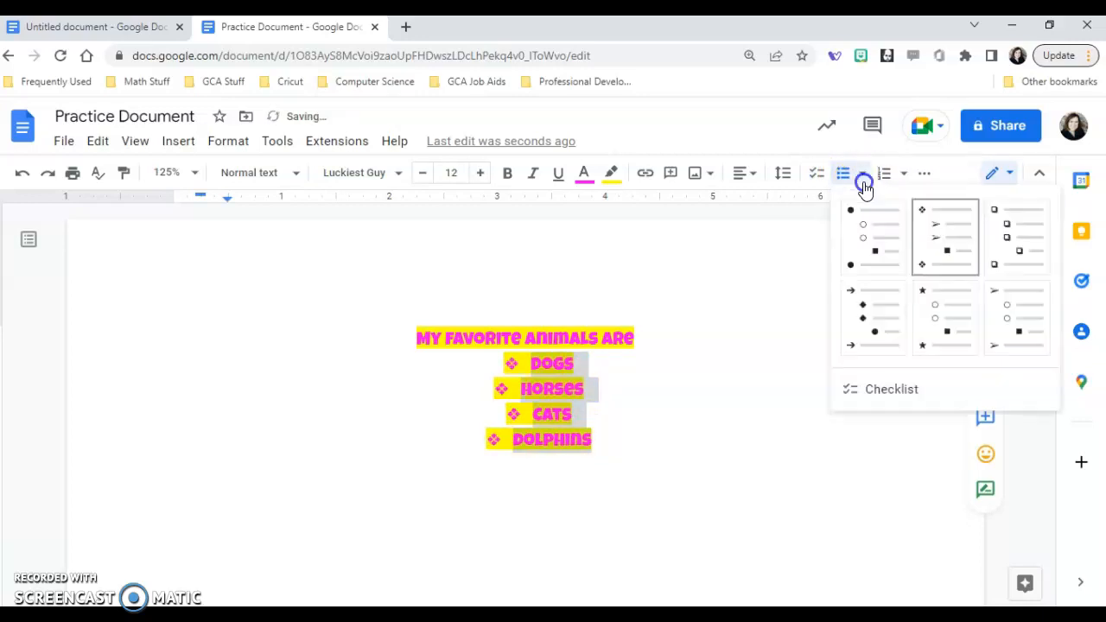
click(1002, 247)
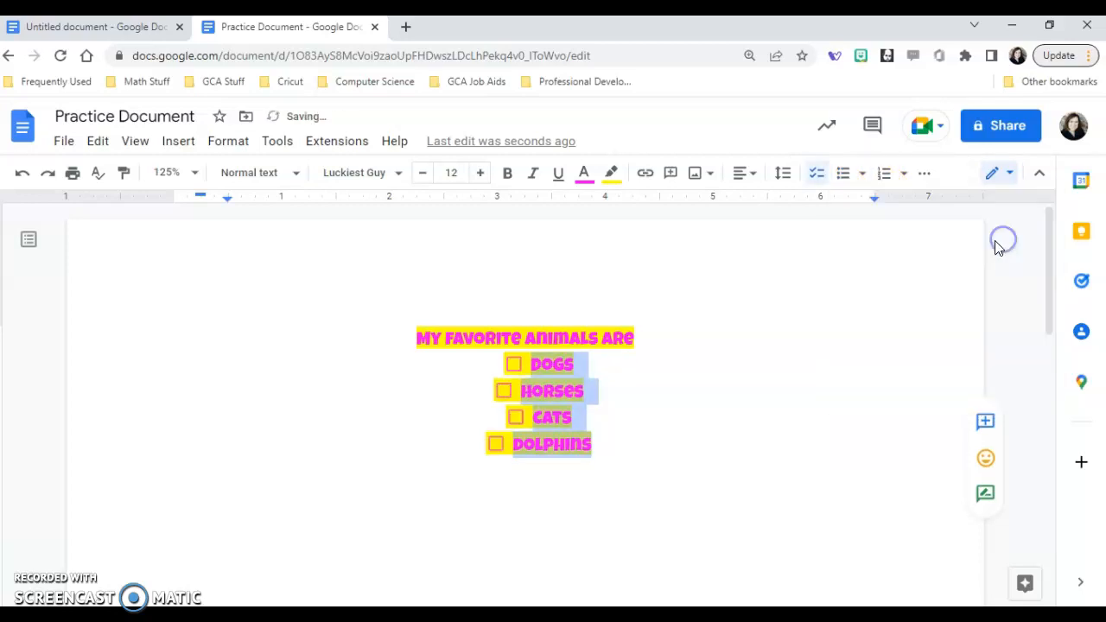
click(861, 177)
click(1005, 332)
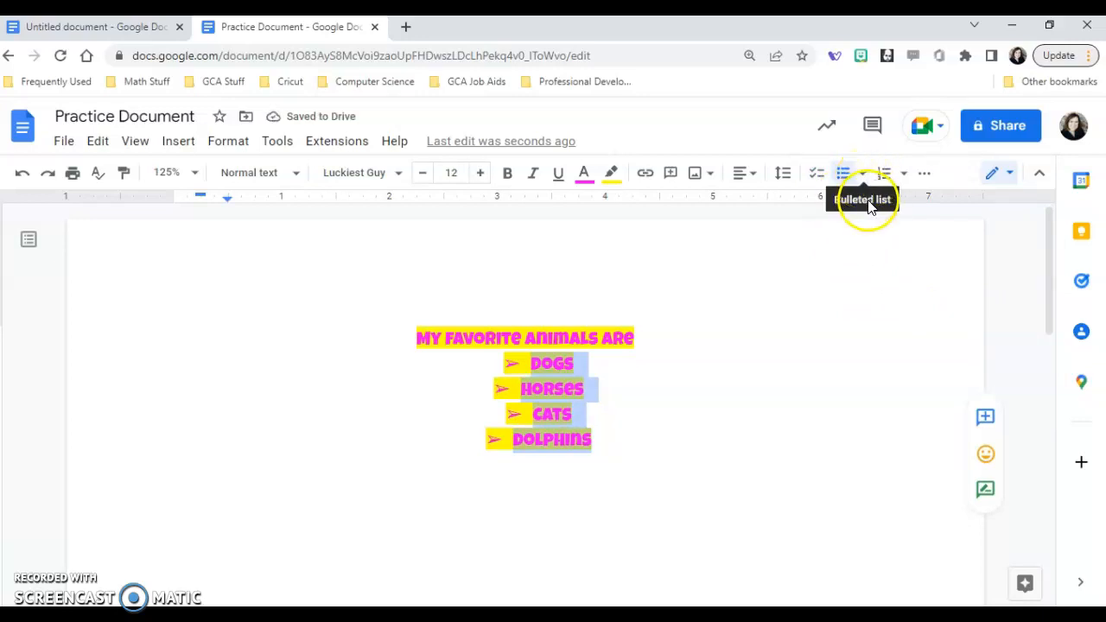
Number the four animal lines, trying the 1. a. i., the 1) a) i) and the 1. 1.1. 1.2.1. numbering styles.
click(905, 174)
click(909, 238)
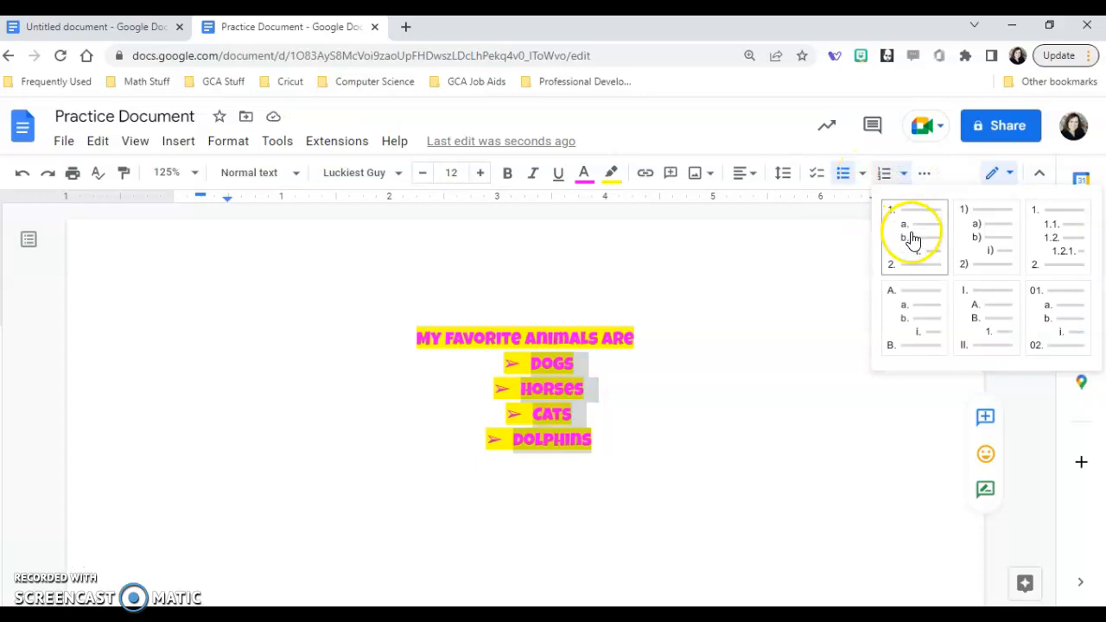
click(903, 176)
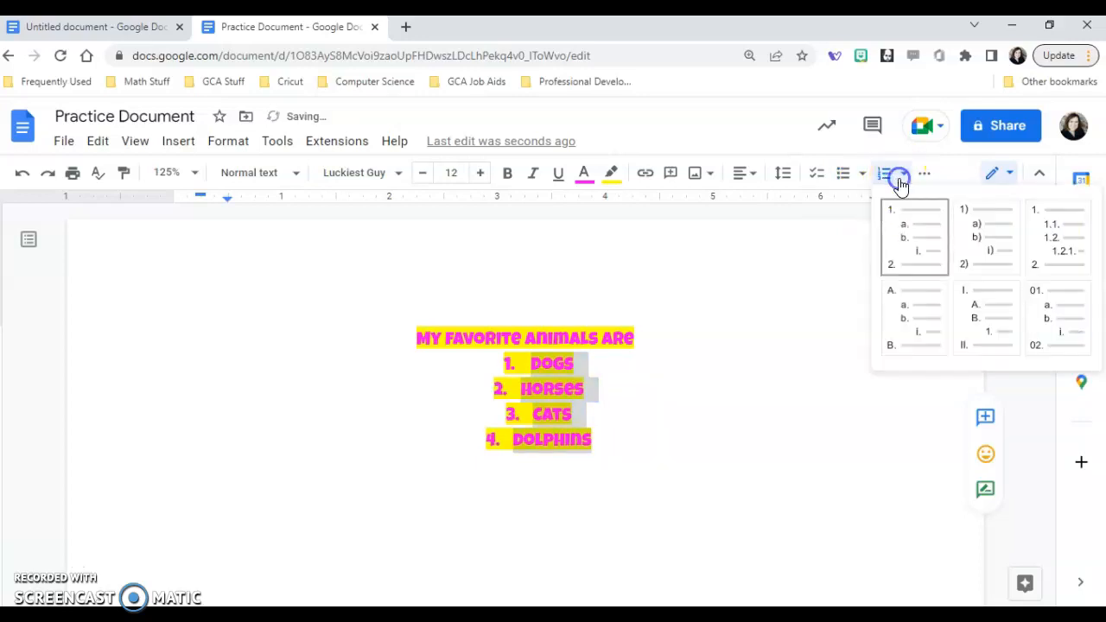
click(988, 251)
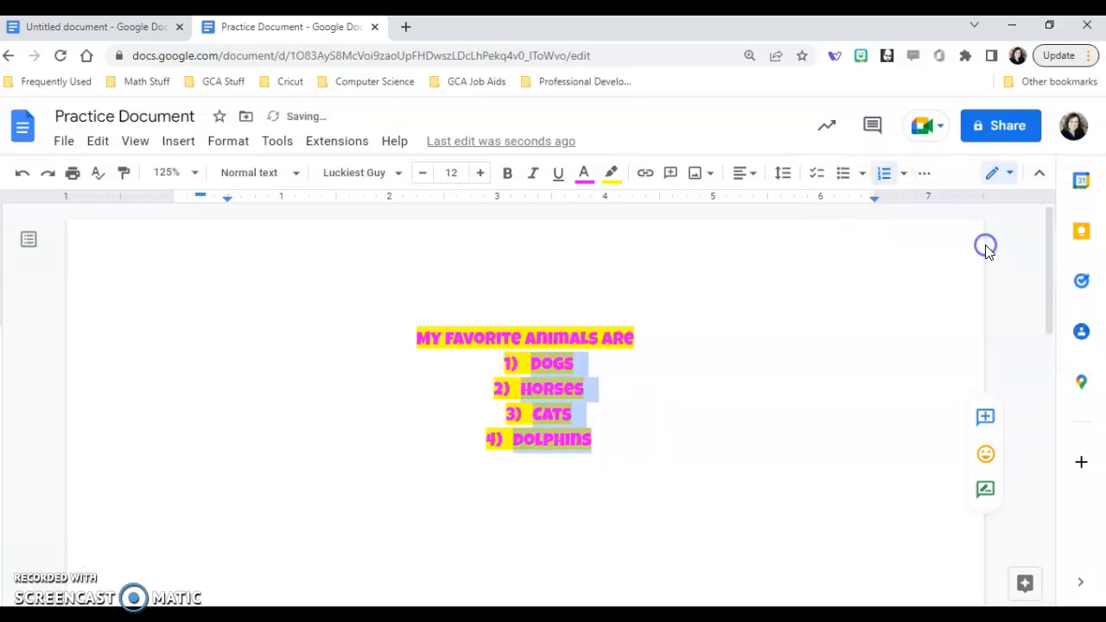
click(901, 181)
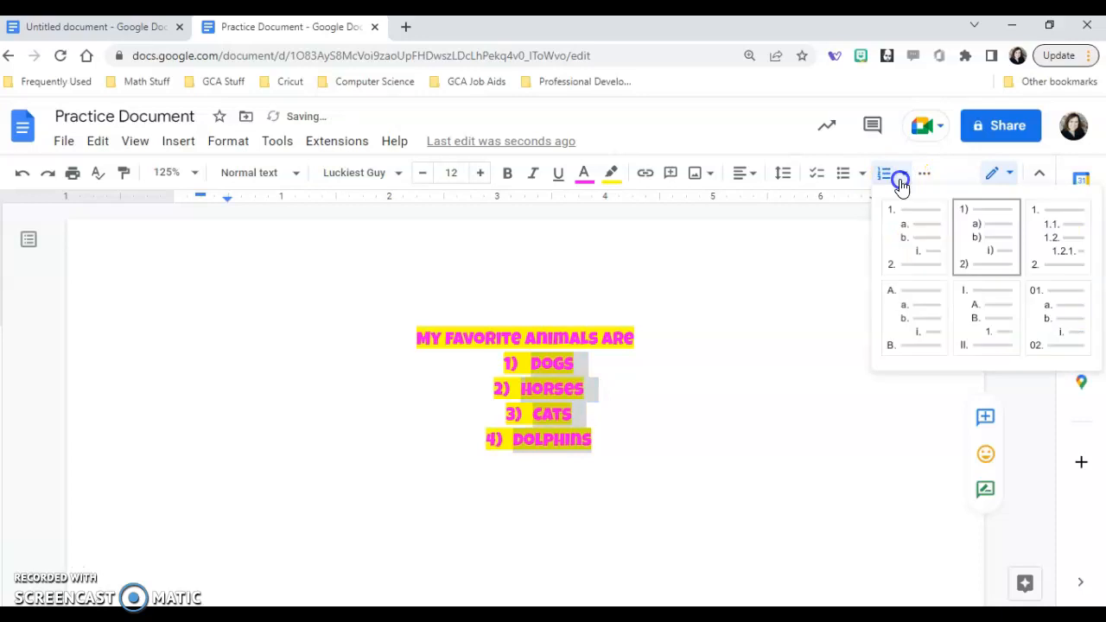
click(1054, 236)
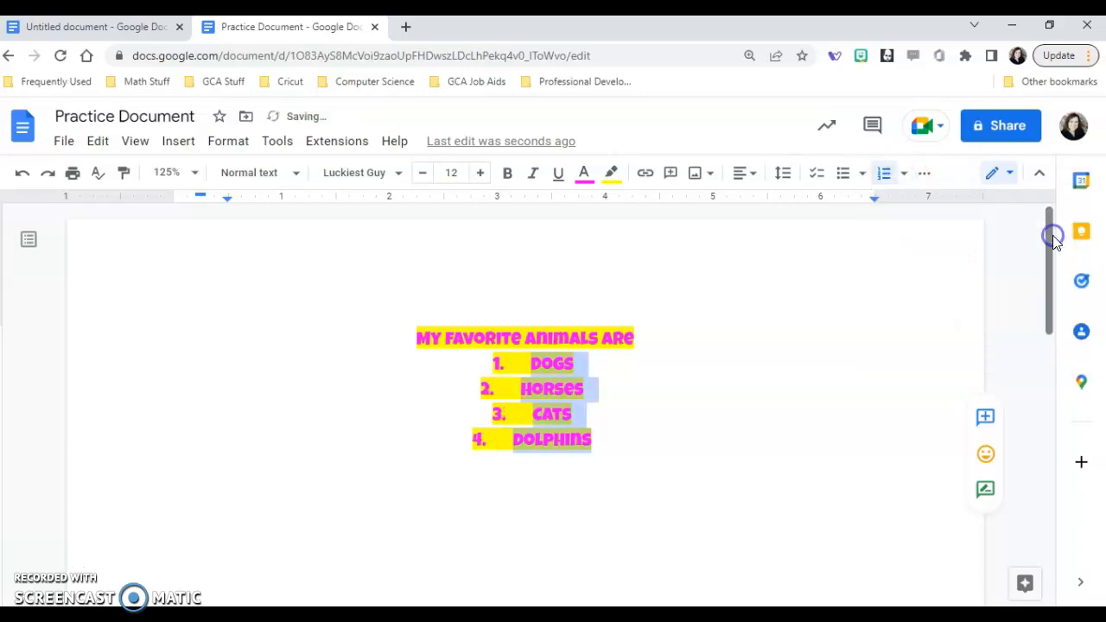
Set the animal list to the 1. a. i. numbering style and start an unnumbered line below Dolphins.
click(903, 174)
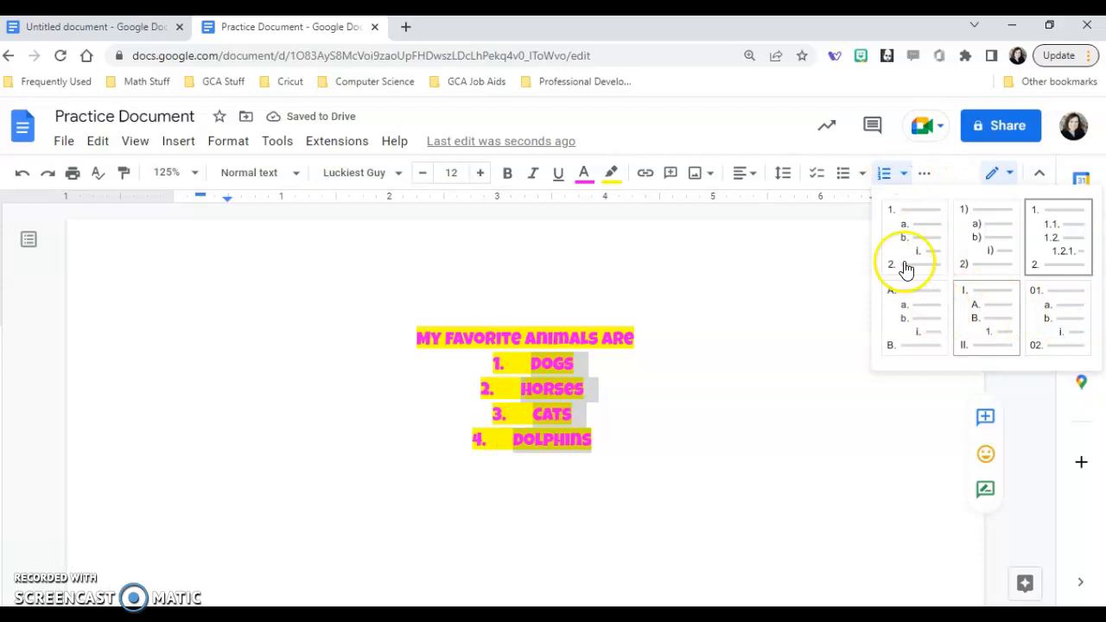
click(905, 235)
click(663, 453)
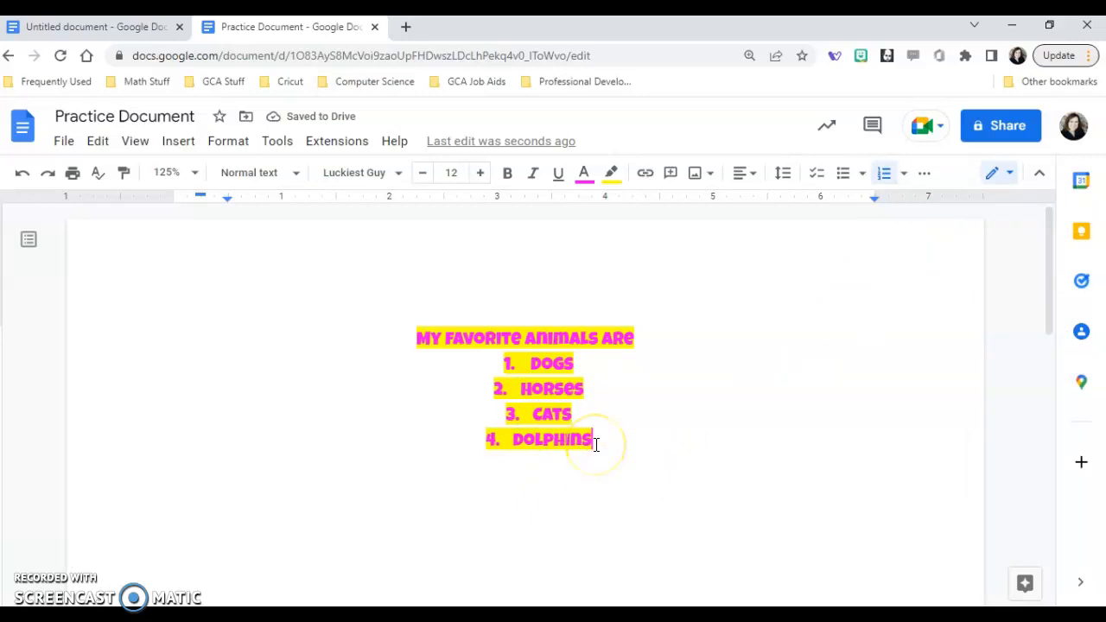
key(Return)
key(BackSpace)
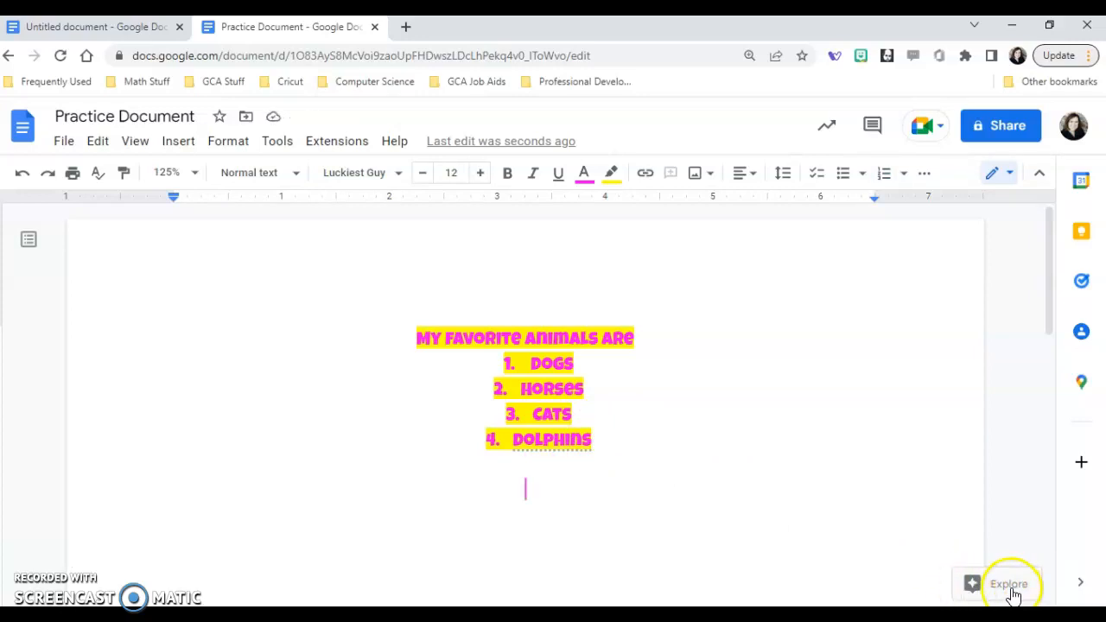
Open Explore for the document and look over the suggested topics and related research.
click(1011, 587)
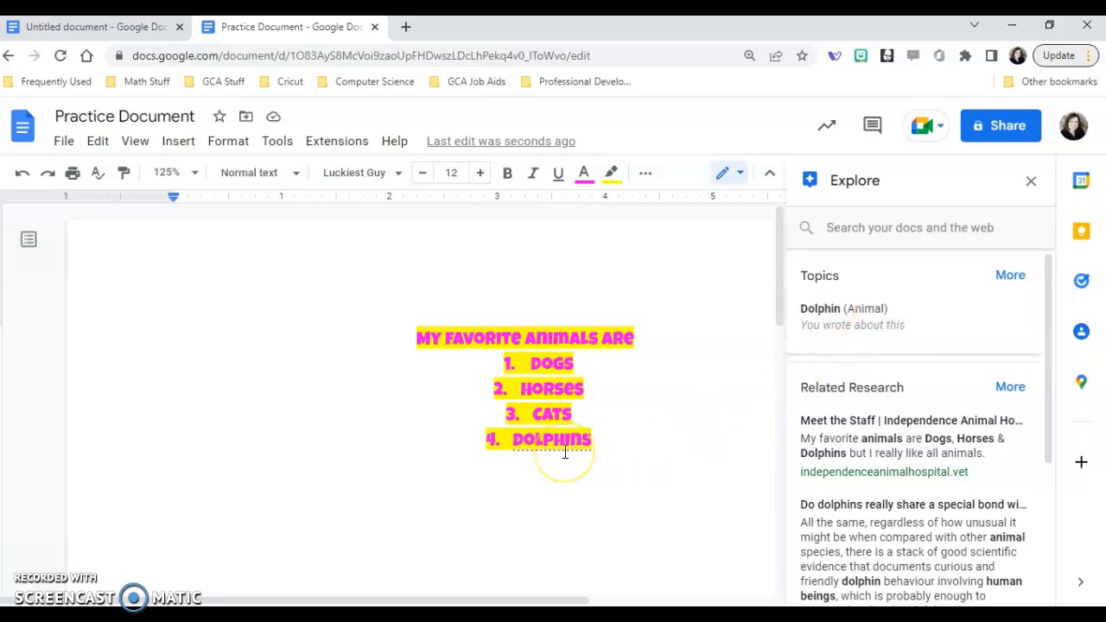
scroll(907, 401, down, 3)
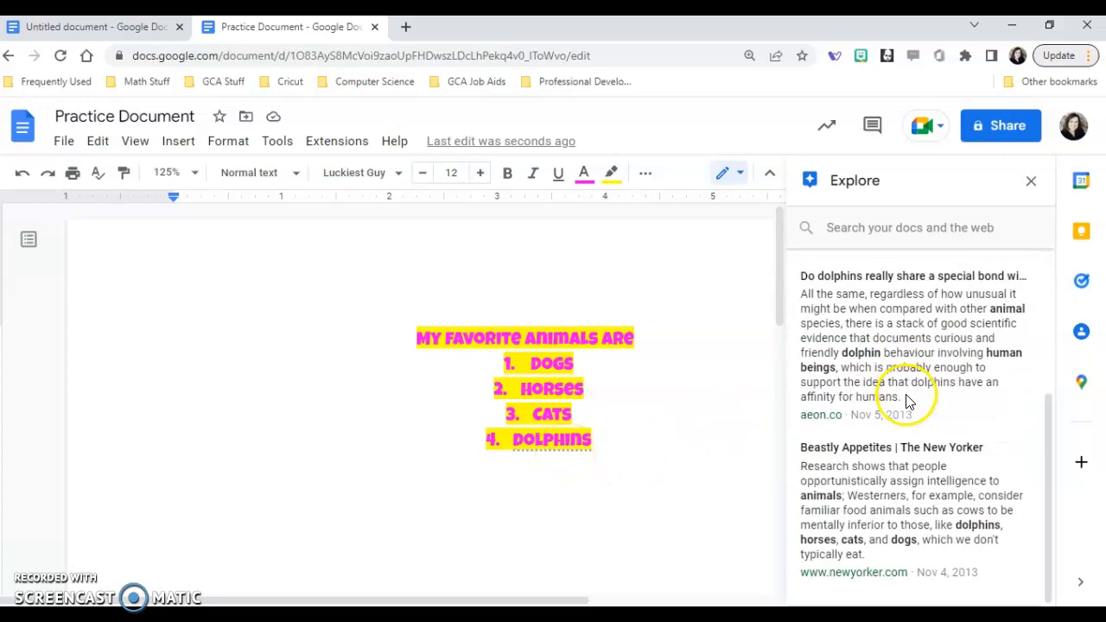
scroll(907, 402, up, 3)
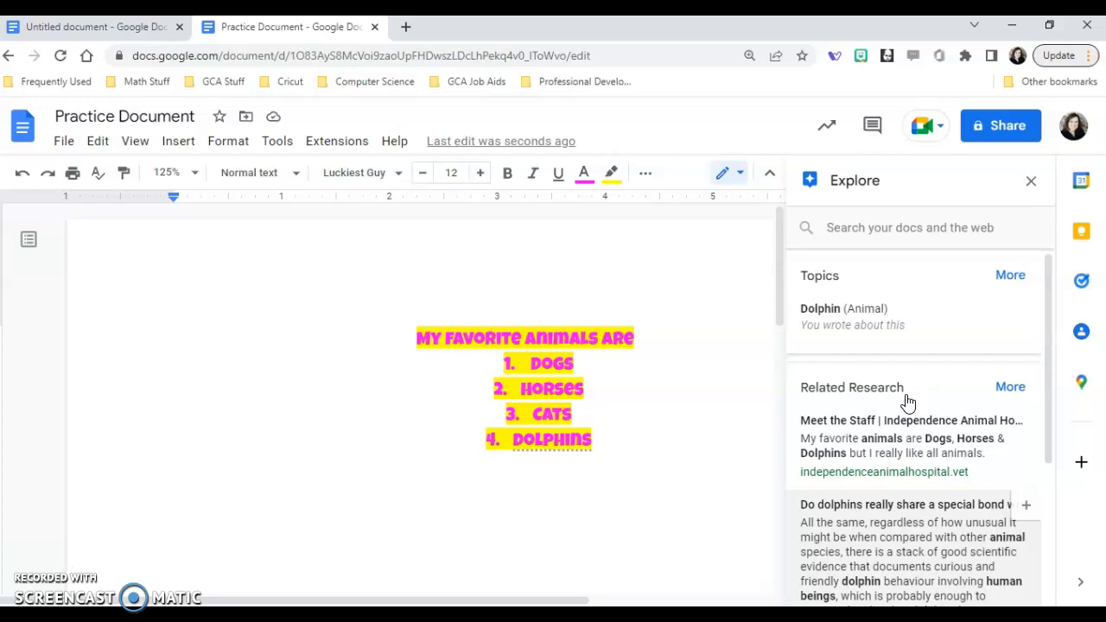
Search Explore for Dolphin and look through the web results.
click(901, 227)
click(835, 273)
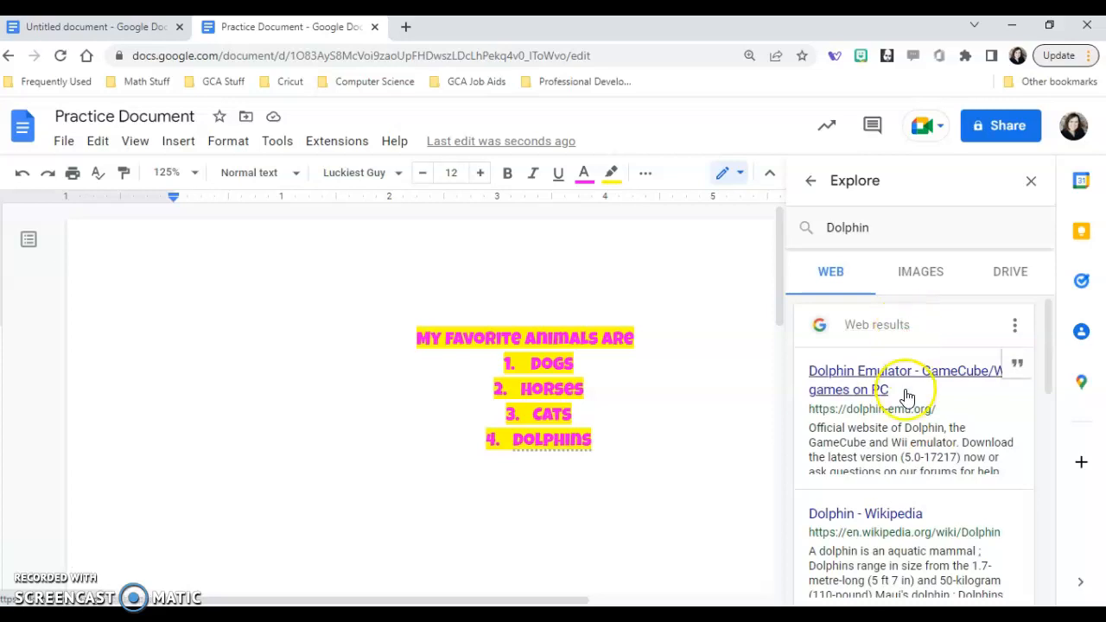
scroll(909, 399, down, 8)
scroll(909, 396, up, 3)
scroll(909, 393, up, 5)
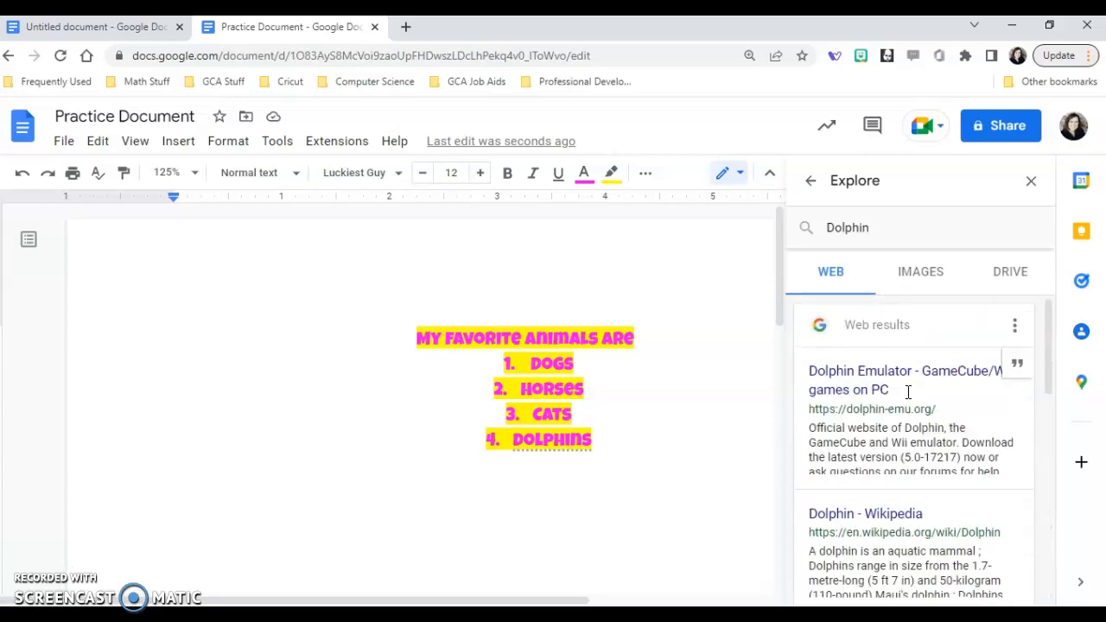
Browse the Dolphin images in Explore and insert the picture of the dolphin with a blue ball below the list.
click(909, 284)
scroll(942, 449, down, 3)
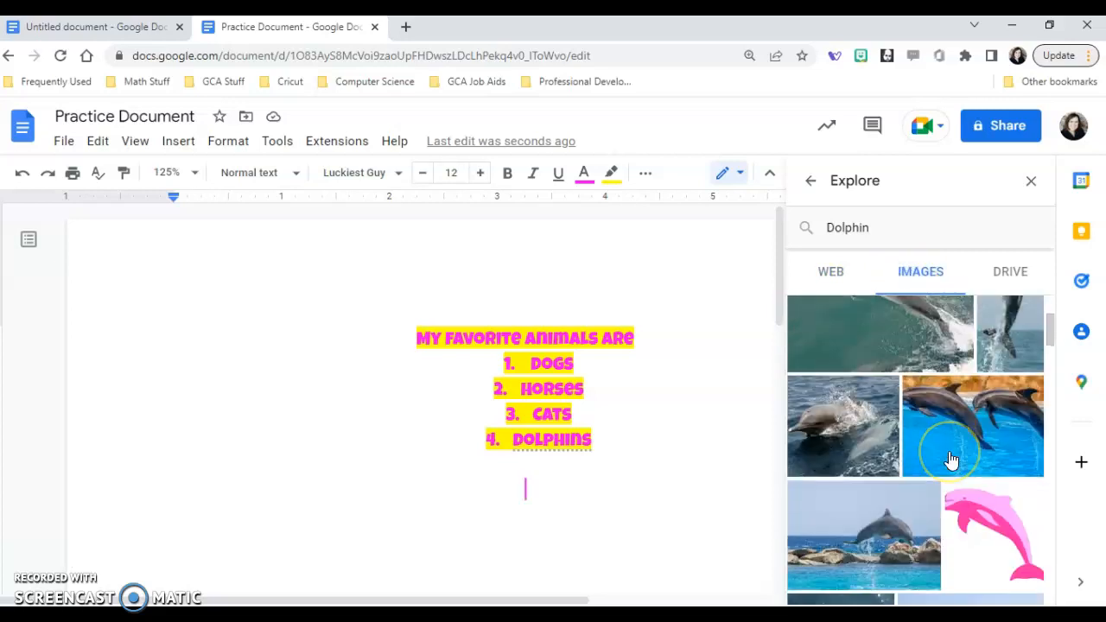
scroll(951, 460, down, 1)
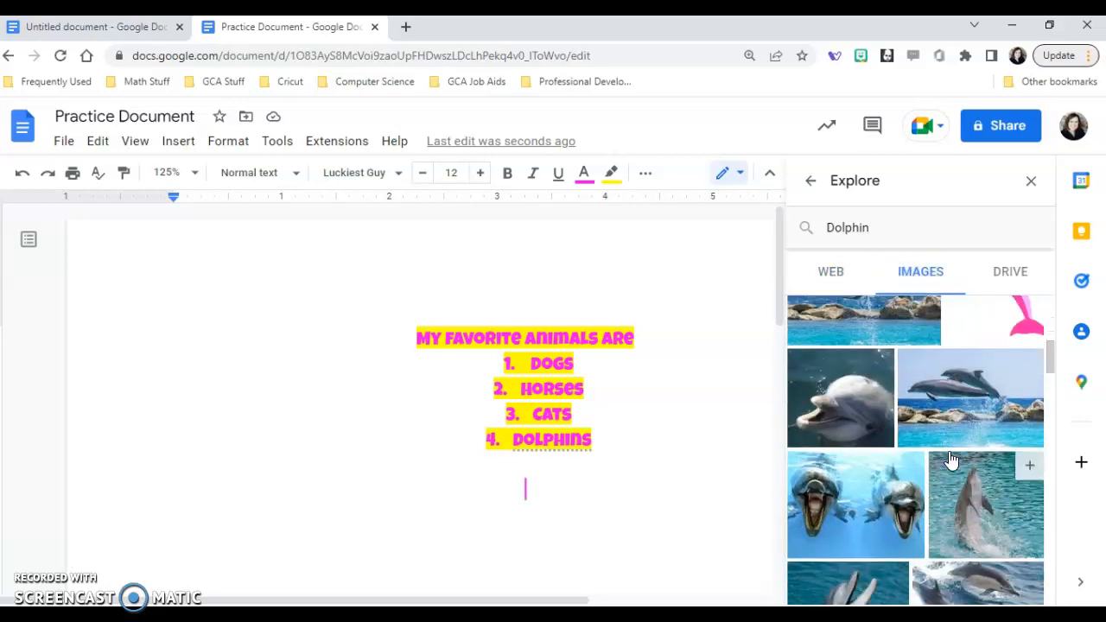
scroll(950, 459, down, 3)
scroll(950, 460, down, 2)
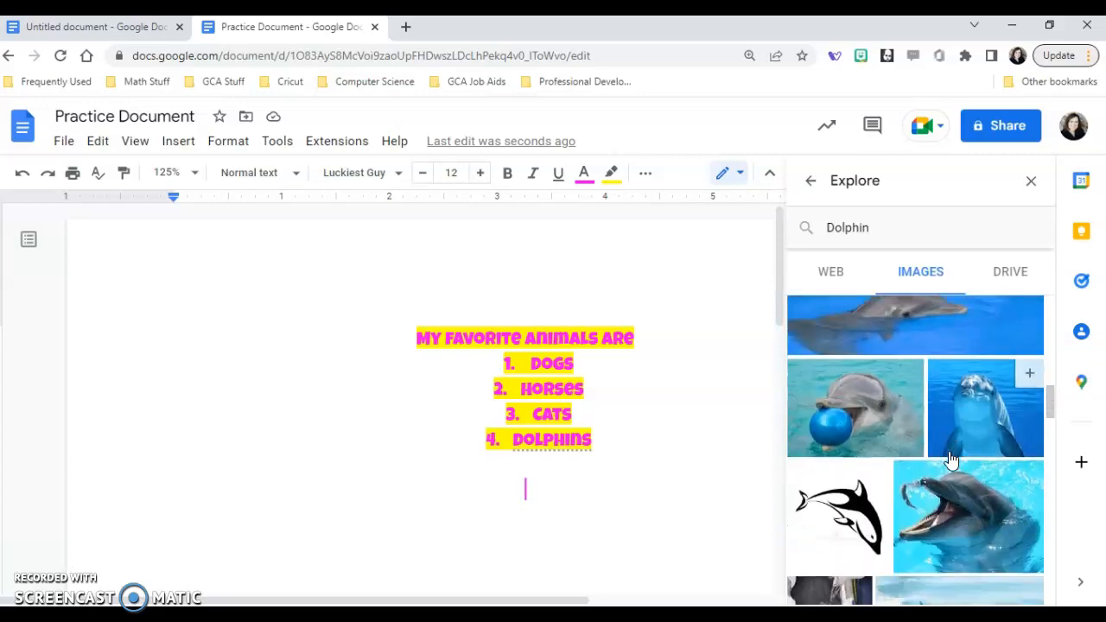
mouse_move(829, 422)
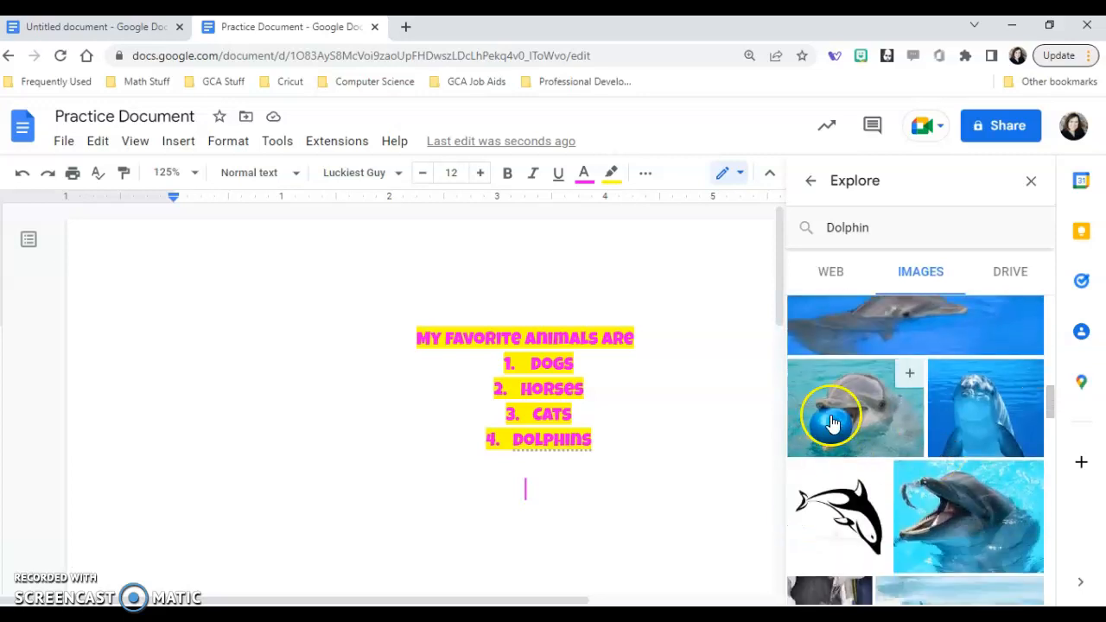
click(908, 377)
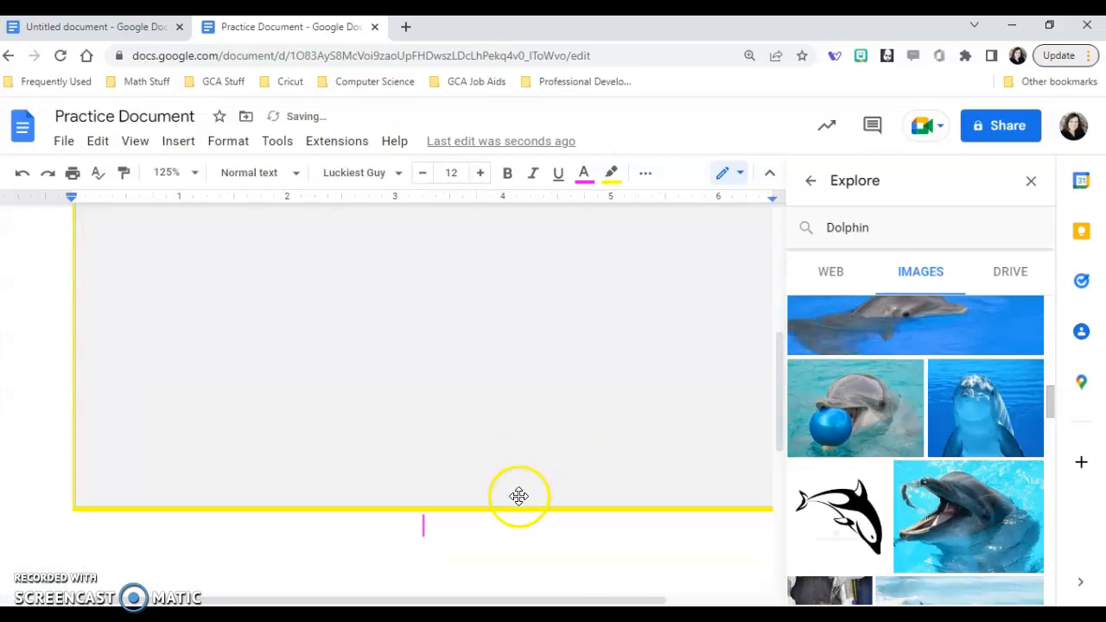
Examine the inserted dolphin picture and its placement below the animal list.
scroll(555, 501, up, 2)
scroll(555, 501, up, 3)
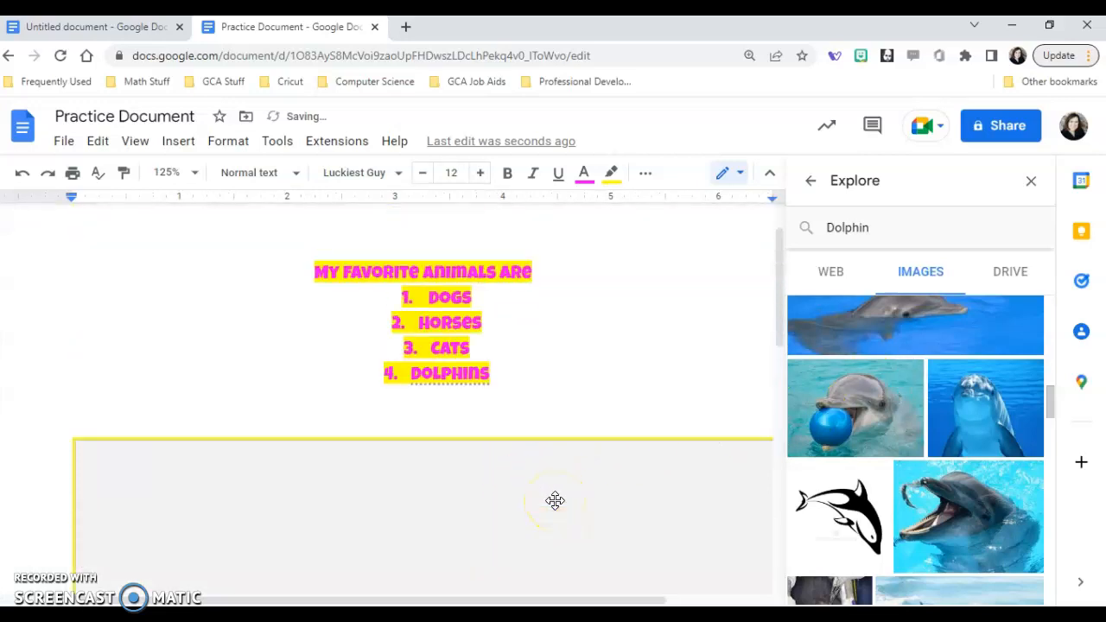
scroll(555, 501, down, 5)
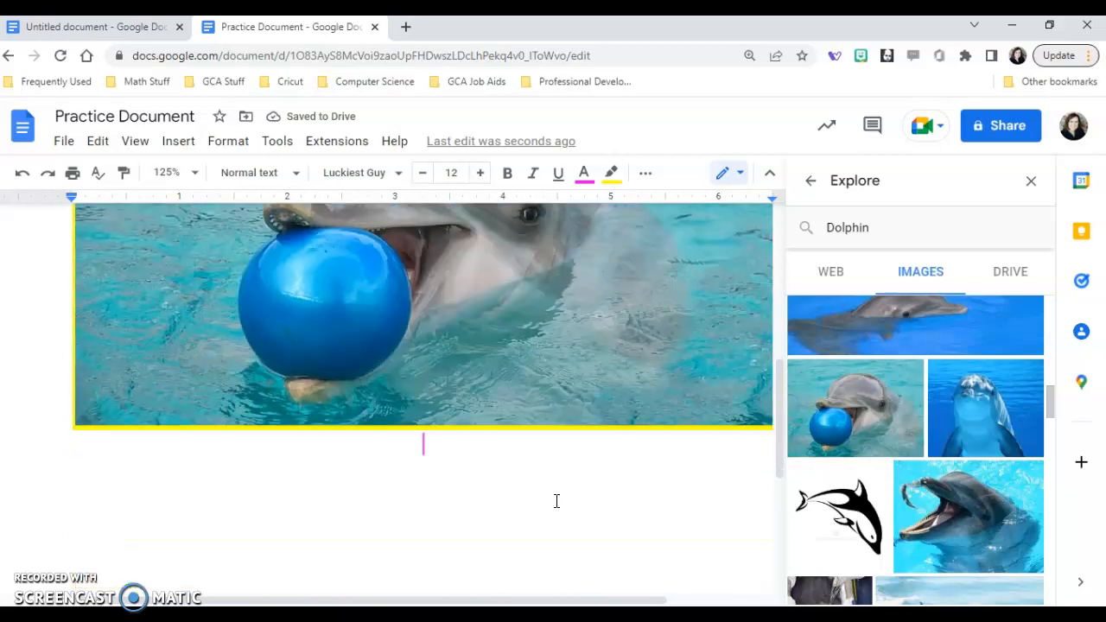
scroll(557, 501, up, 5)
scroll(557, 501, down, 1)
scroll(554, 500, up, 1)
scroll(556, 500, up, 2)
scroll(556, 500, down, 1)
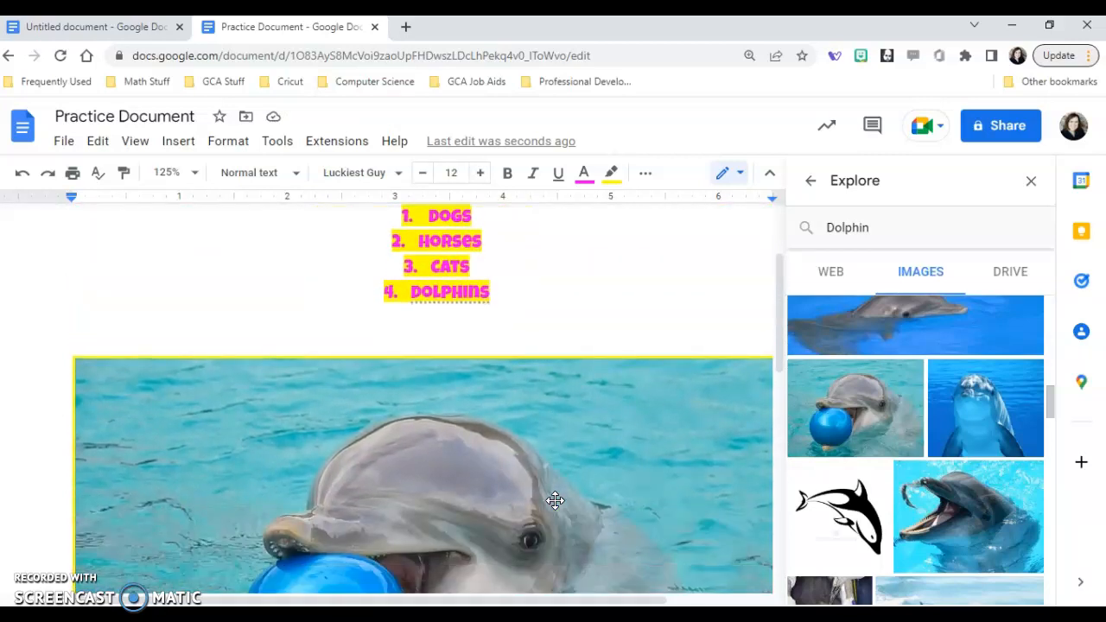
click(582, 487)
scroll(582, 486, down, 1)
scroll(581, 486, down, 1)
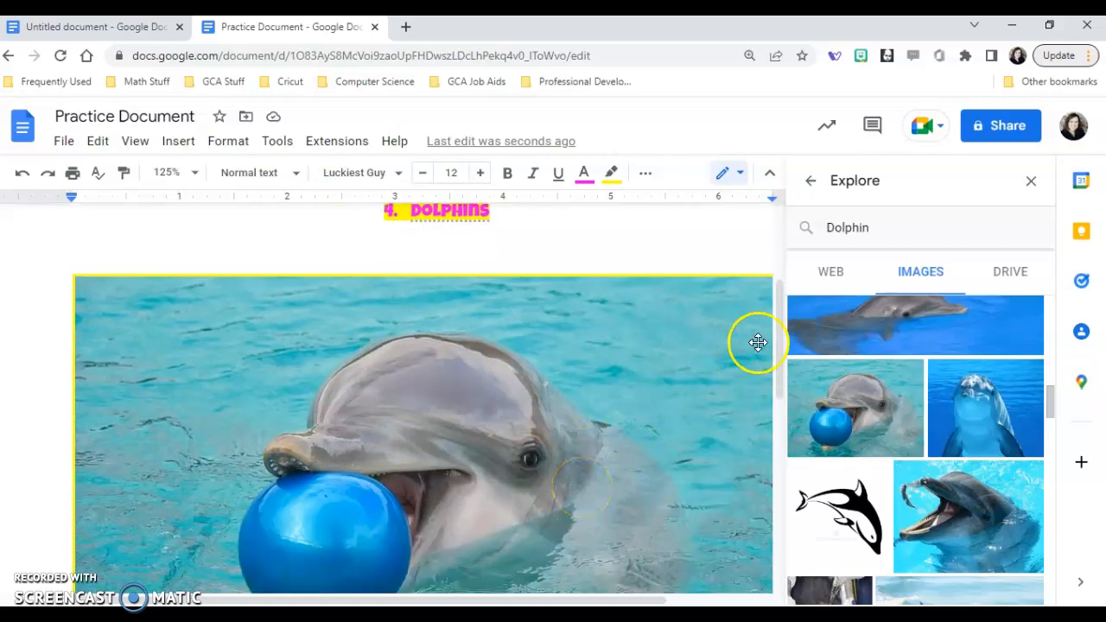
Return to the Dolphin web results in Explore and open the Dolphin - Wikipedia article.
click(823, 273)
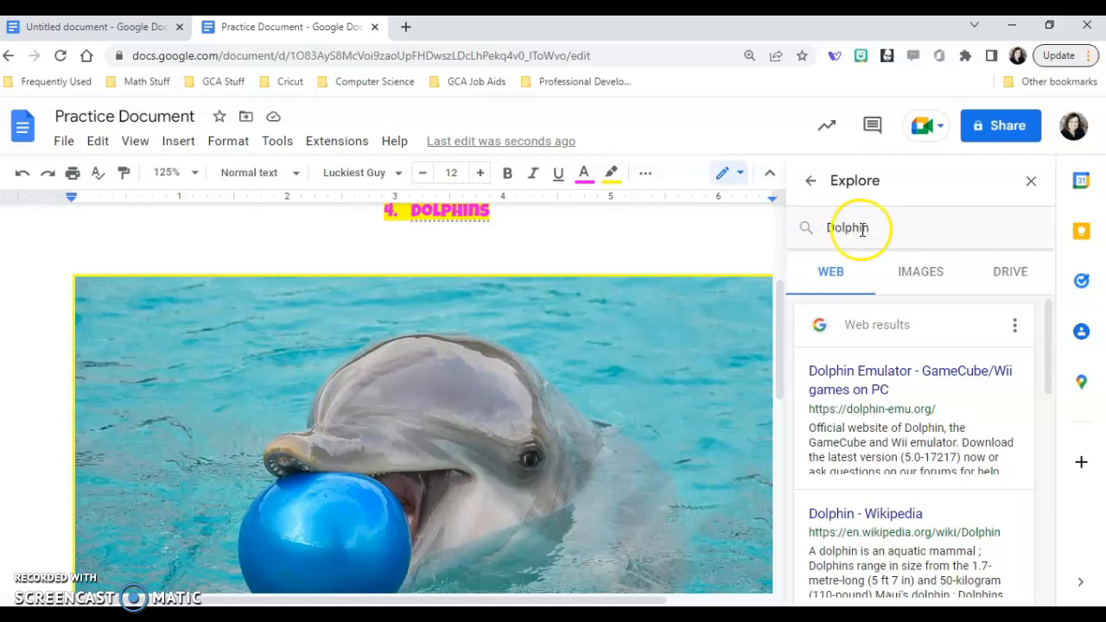
scroll(864, 389, down, 3)
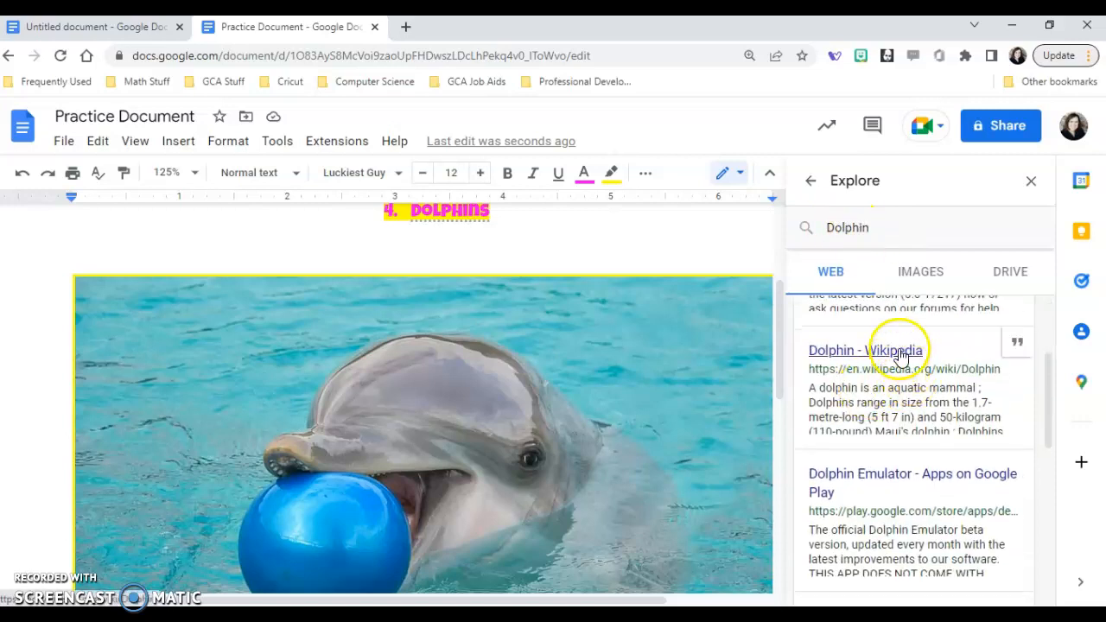
click(900, 353)
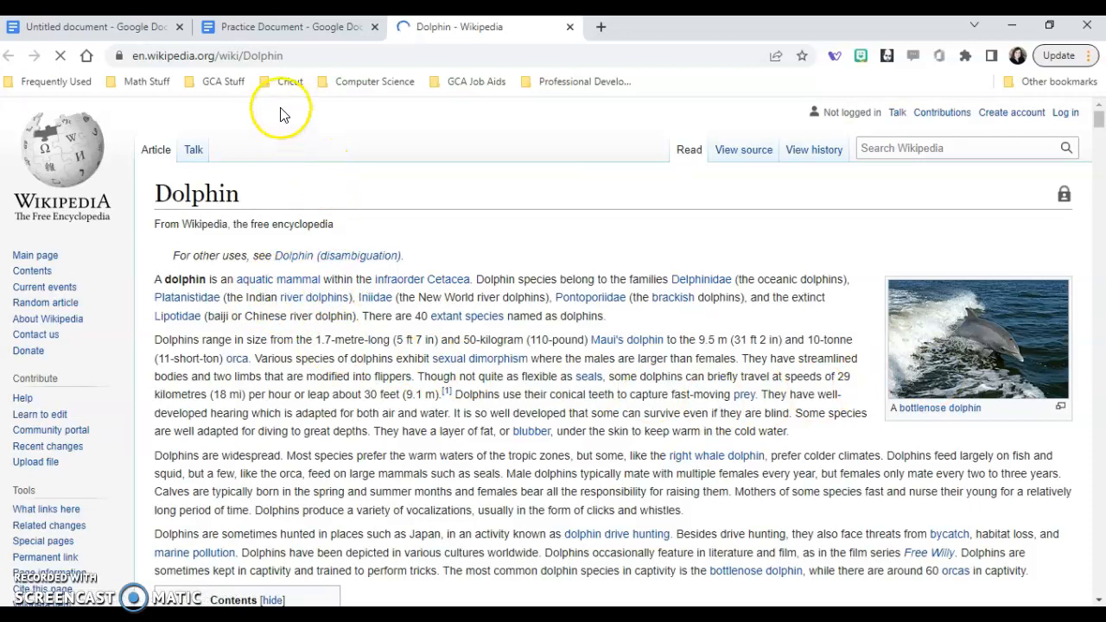
Add the line "To read more about Dolphins, click here." below the dolphin picture in the Practice Document.
click(292, 53)
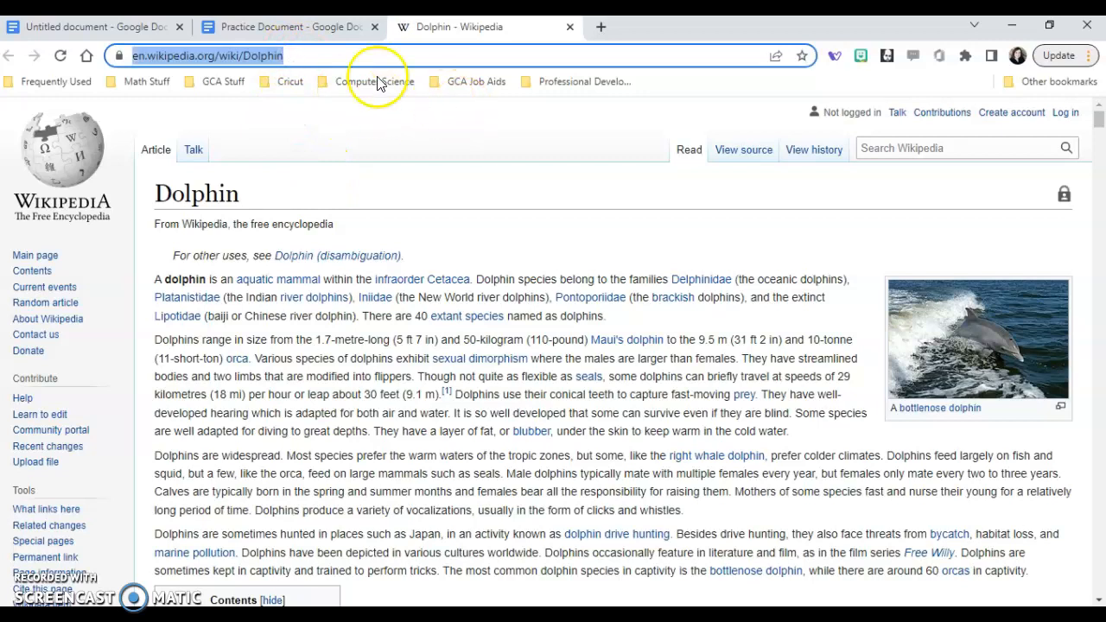
click(315, 26)
scroll(503, 336, down, 5)
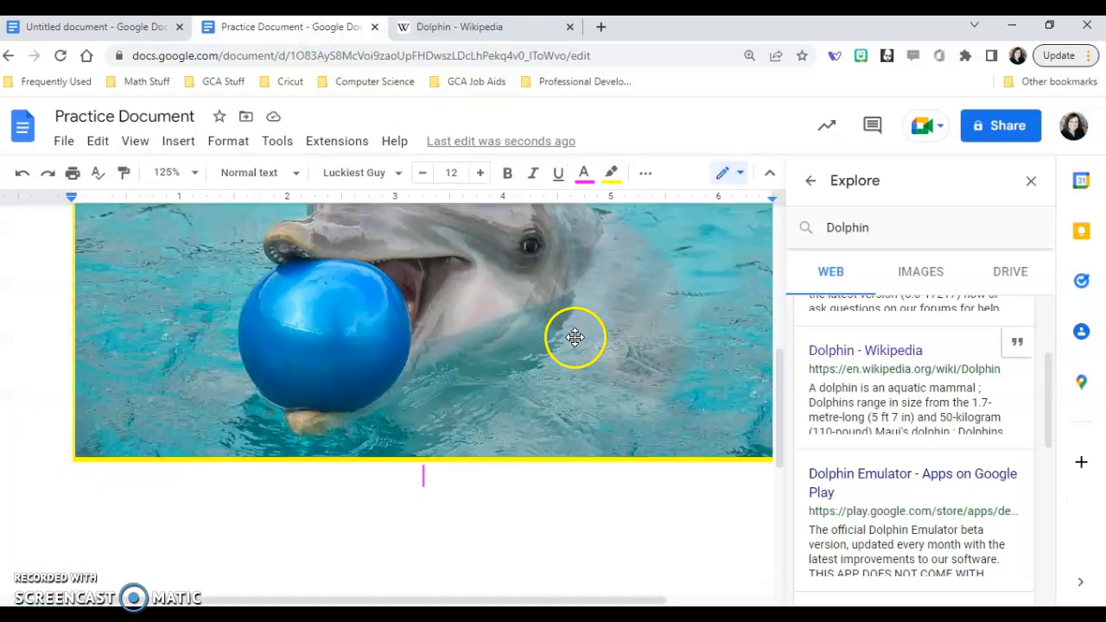
click(229, 255)
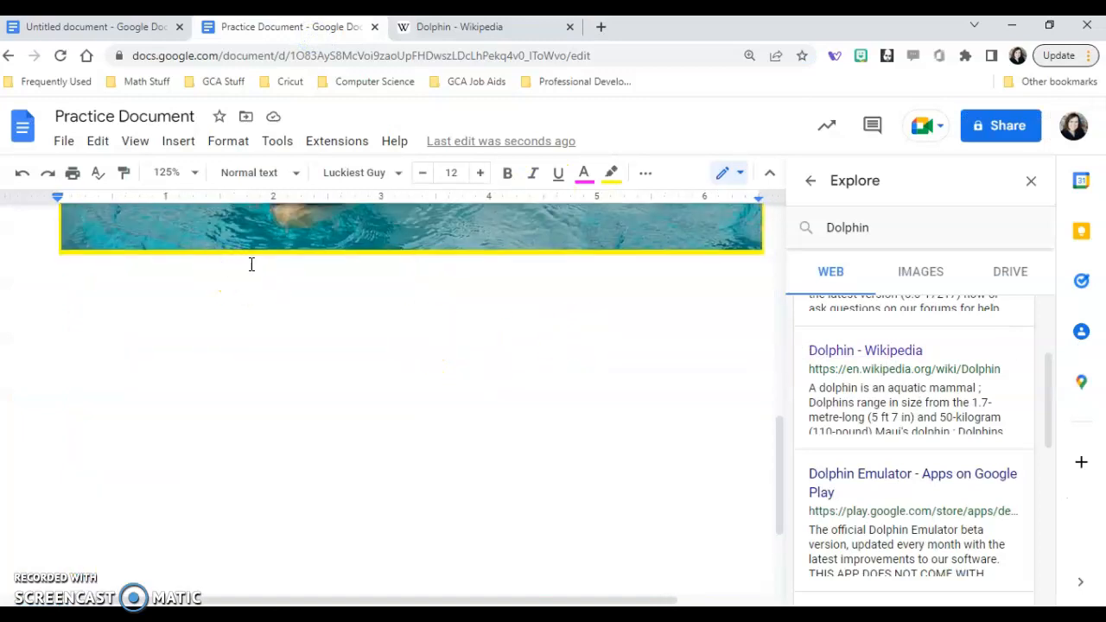
text(To read more abo)
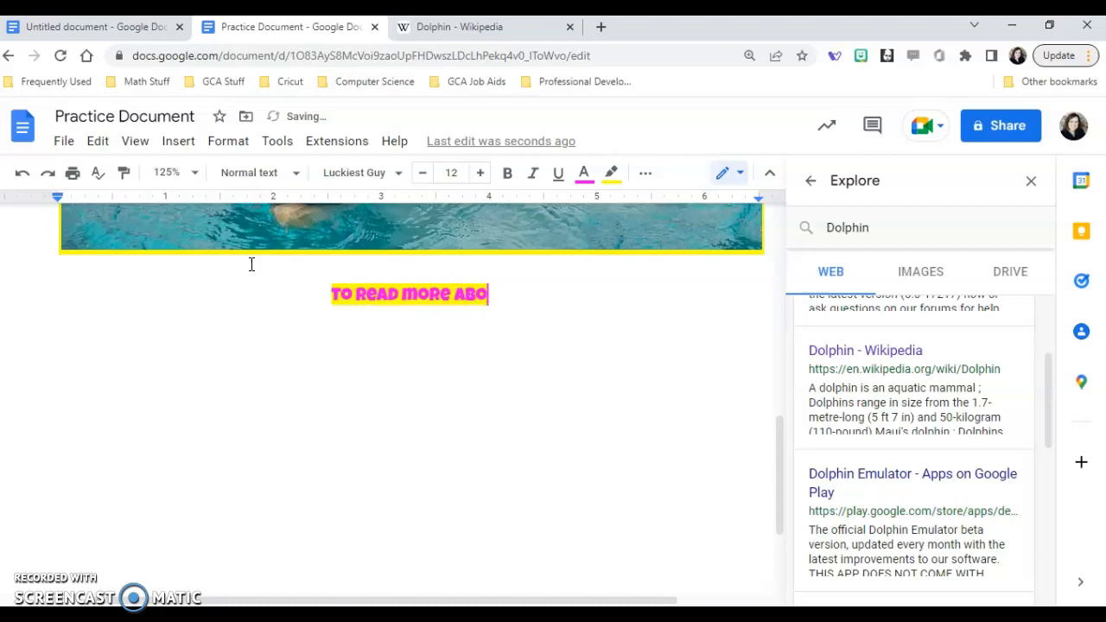
text(ut Dolph)
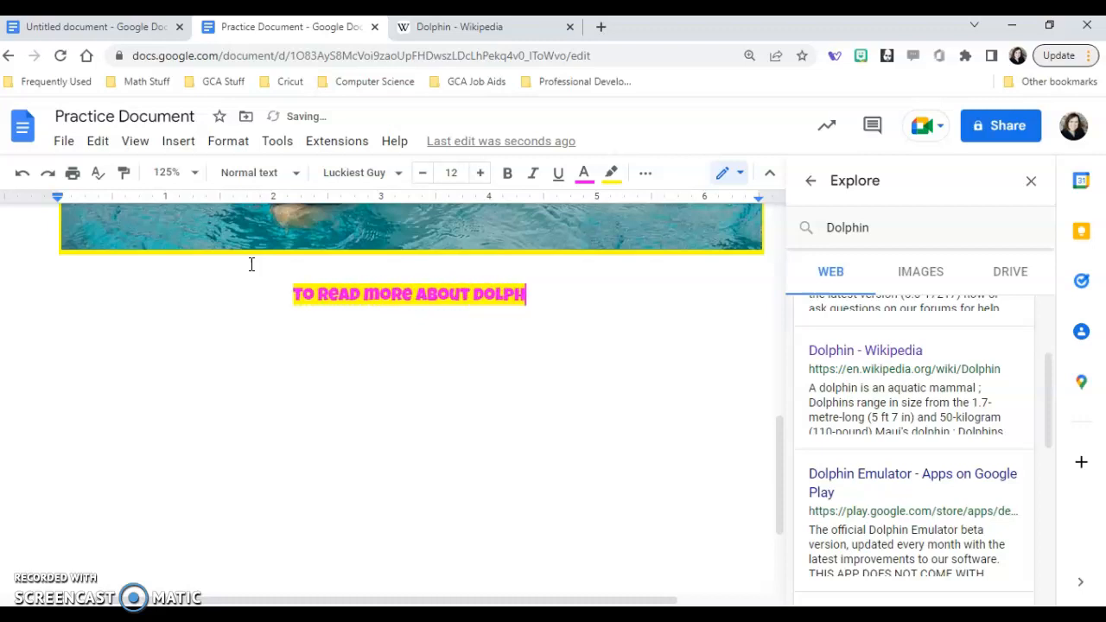
text(ins, )
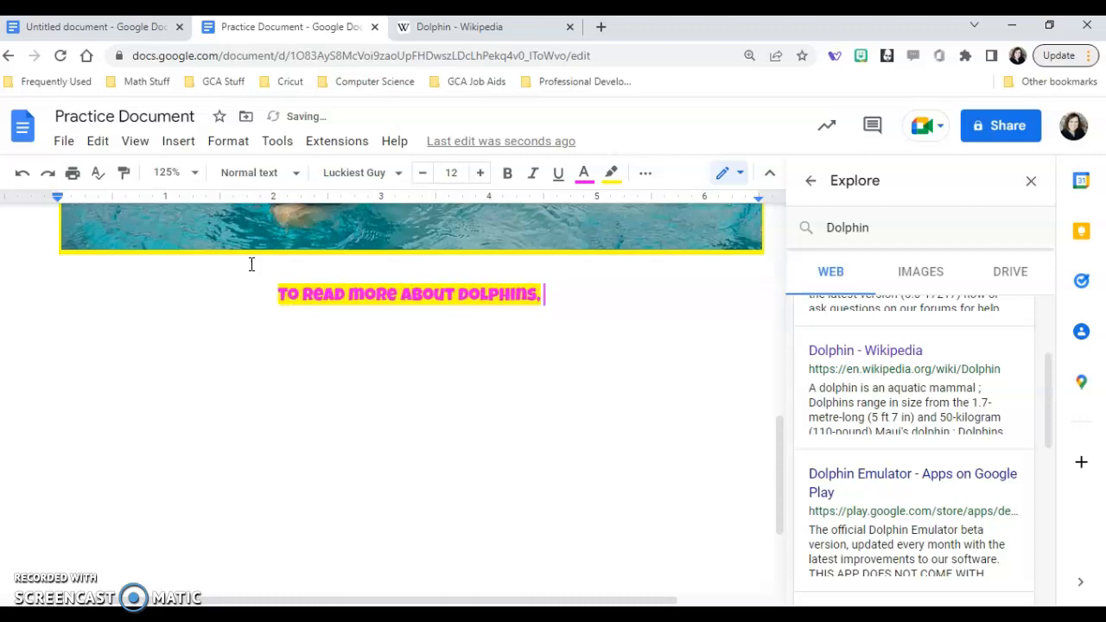
text(click here.)
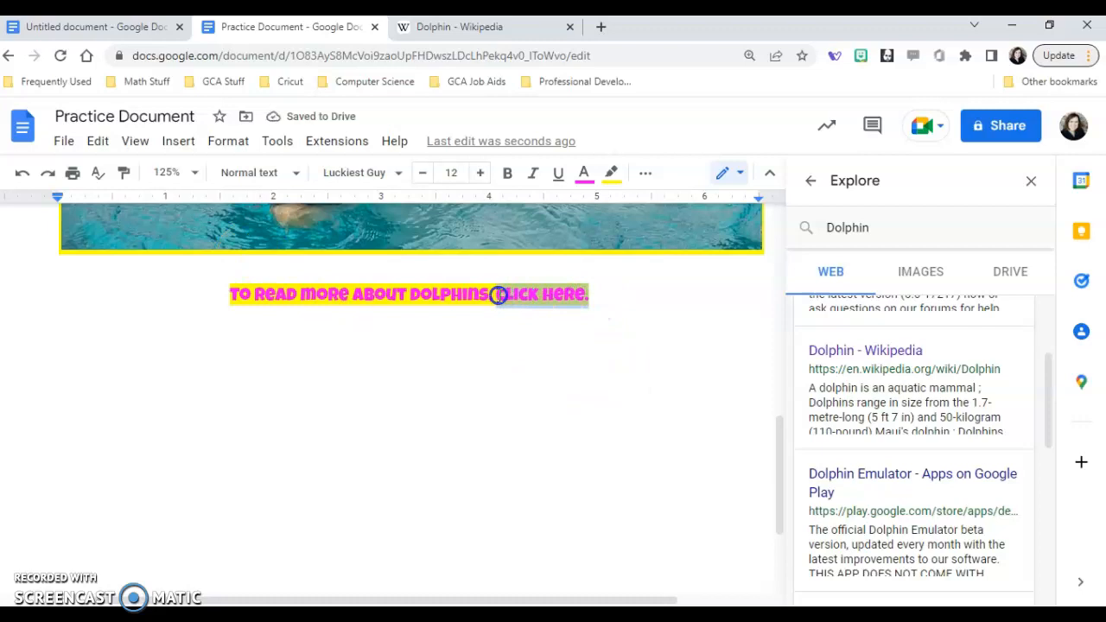
Copy the web address of the Dolphin Wikipedia article and return to the Practice Document.
click(495, 28)
click(544, 52)
key(ctrl+c)
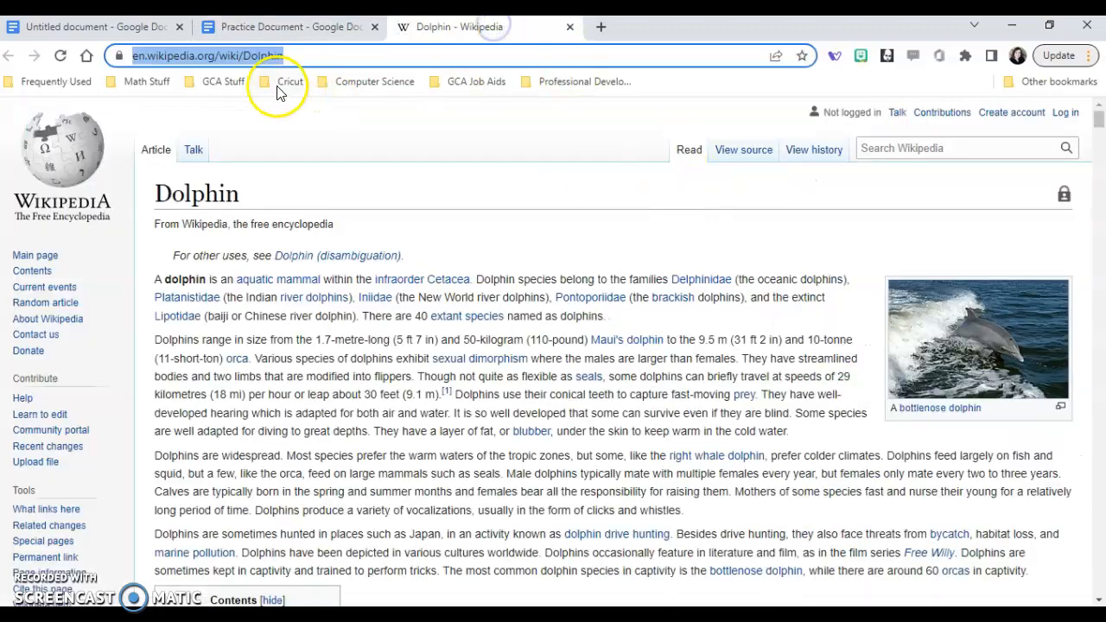
click(294, 27)
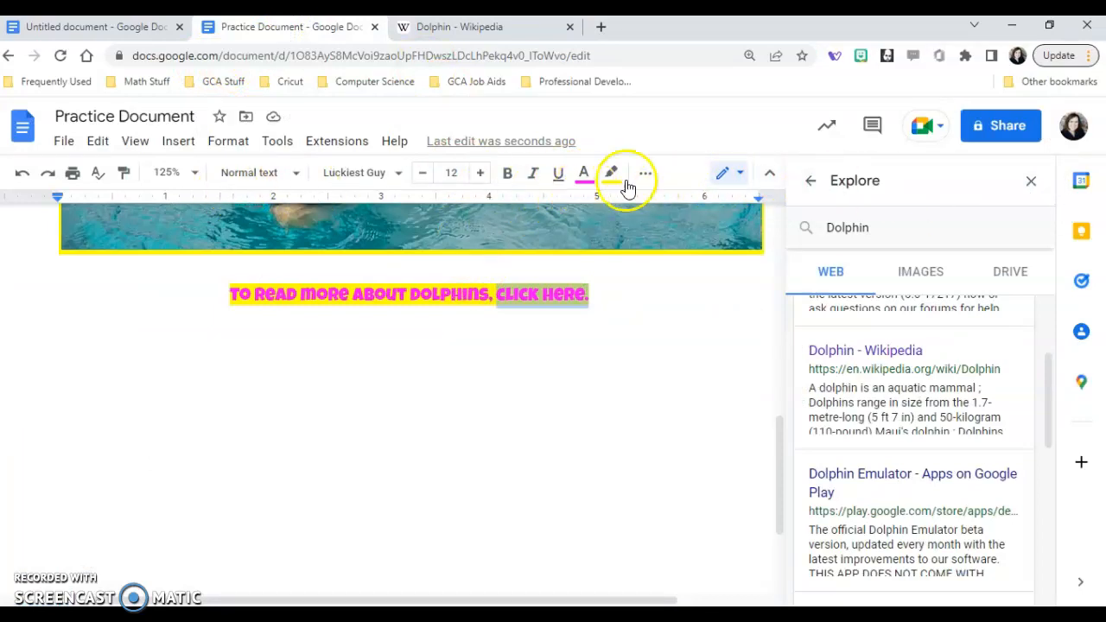
Close Explore and link the words "click here." to the copied Dolphin Wikipedia address.
click(1031, 182)
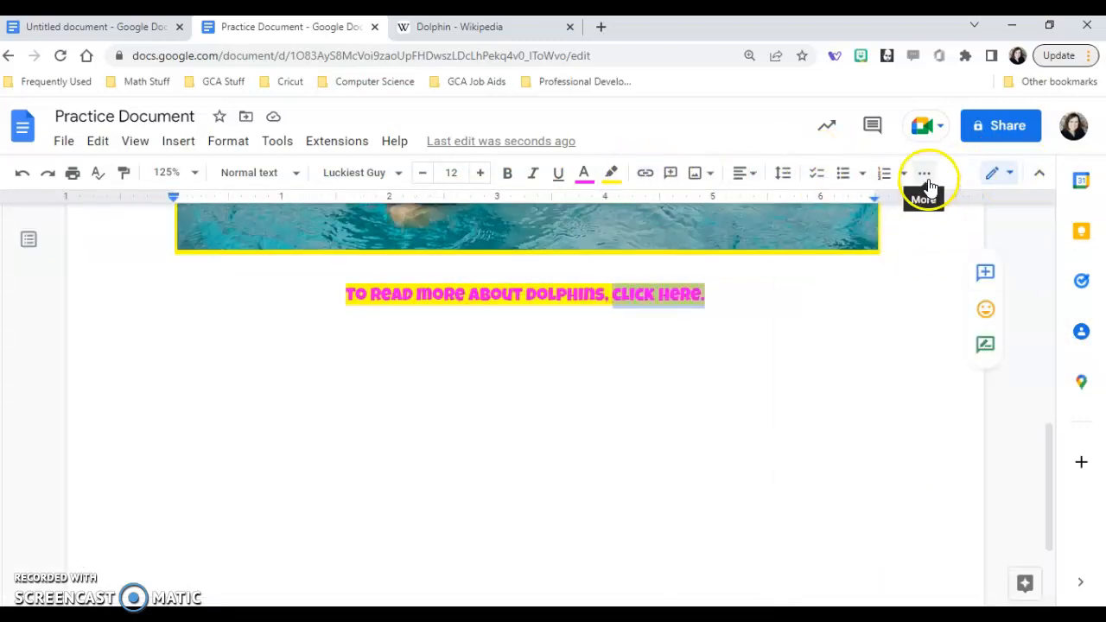
click(926, 175)
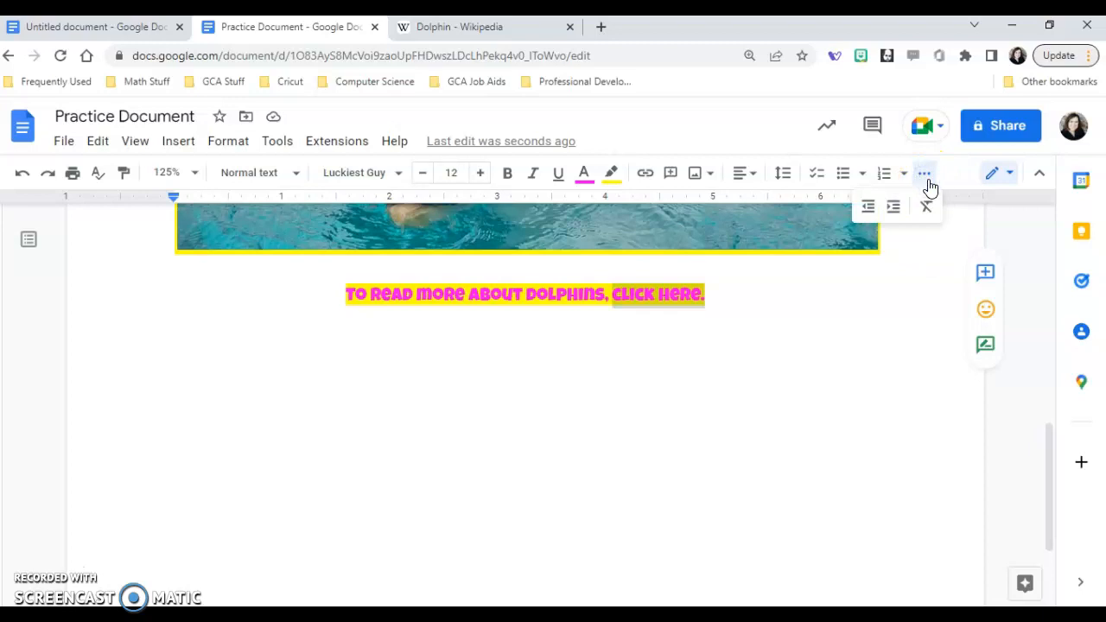
click(925, 176)
click(646, 173)
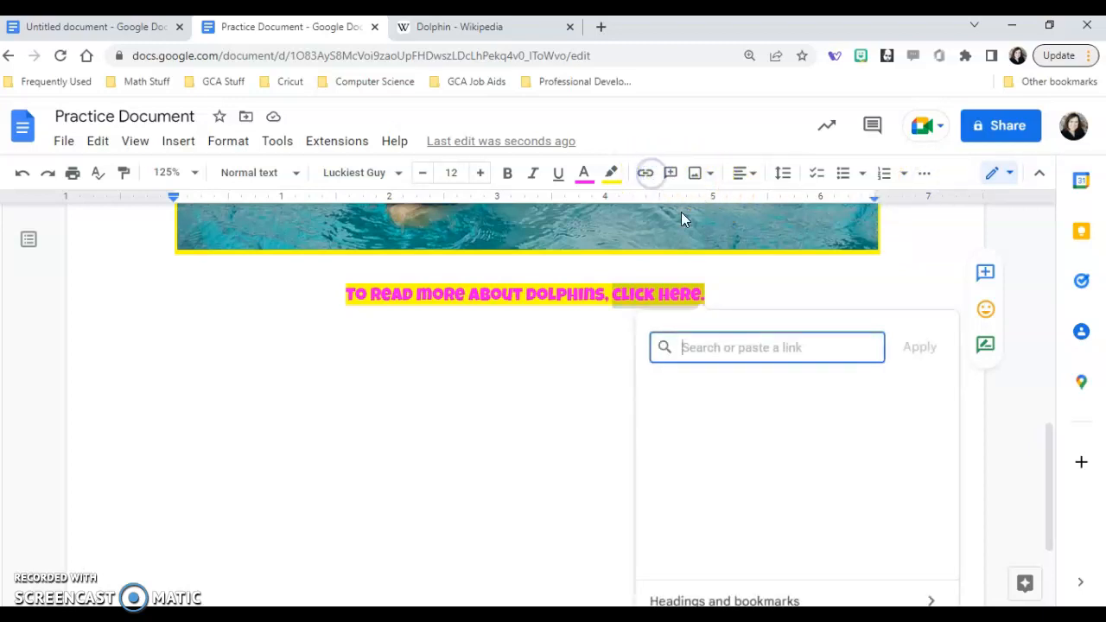
click(698, 343)
right_click(696, 345)
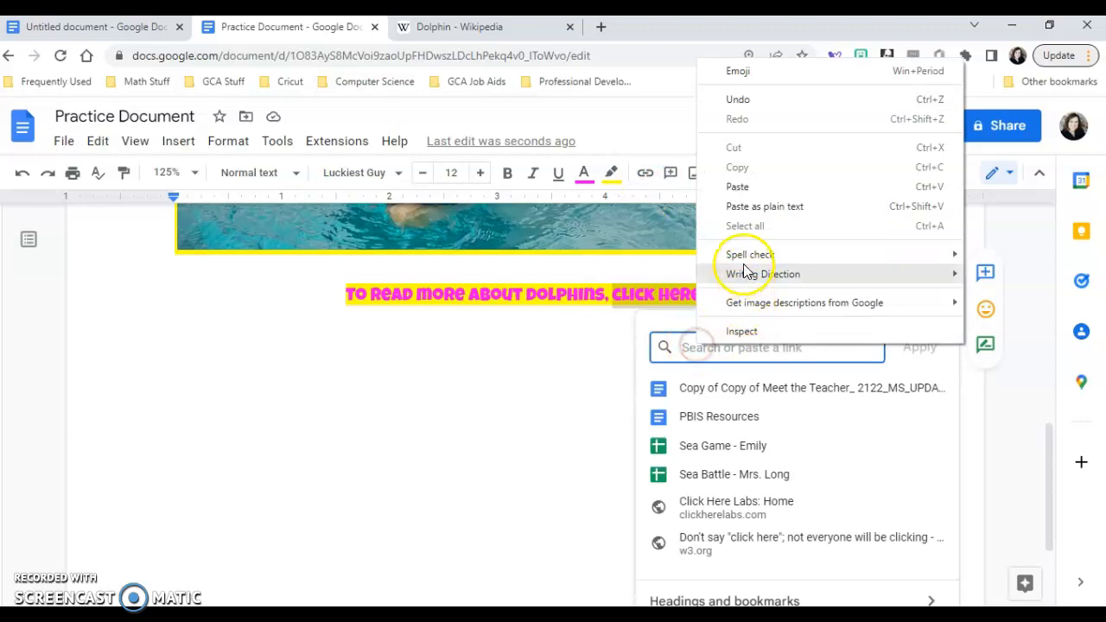
click(754, 191)
click(931, 347)
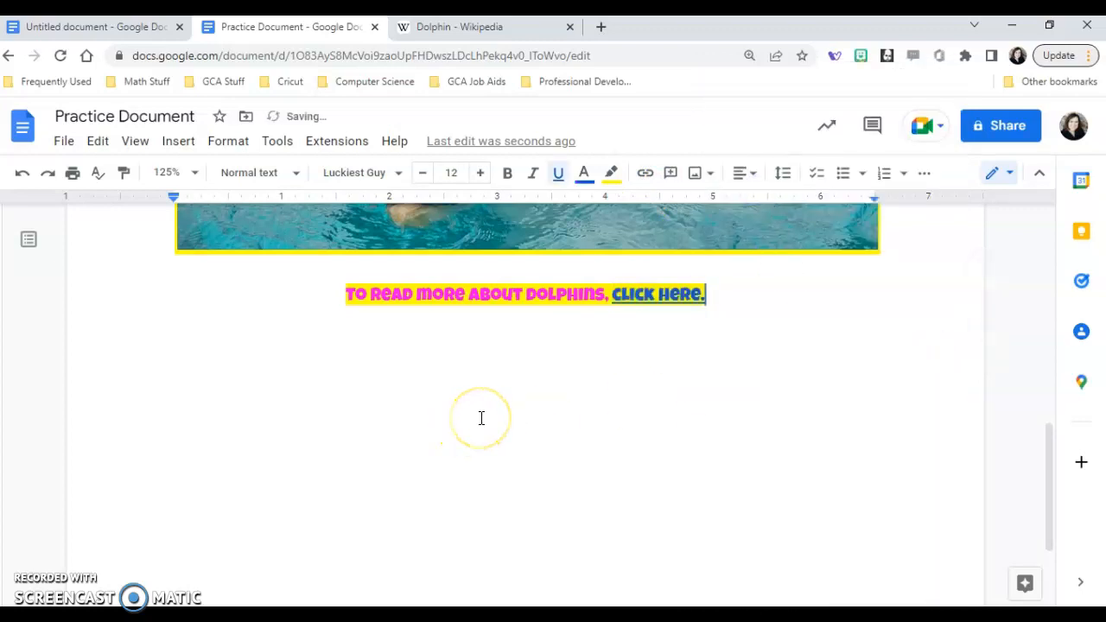
Set the page color of the whole document to cyan in the page setup.
scroll(938, 403, up, 7)
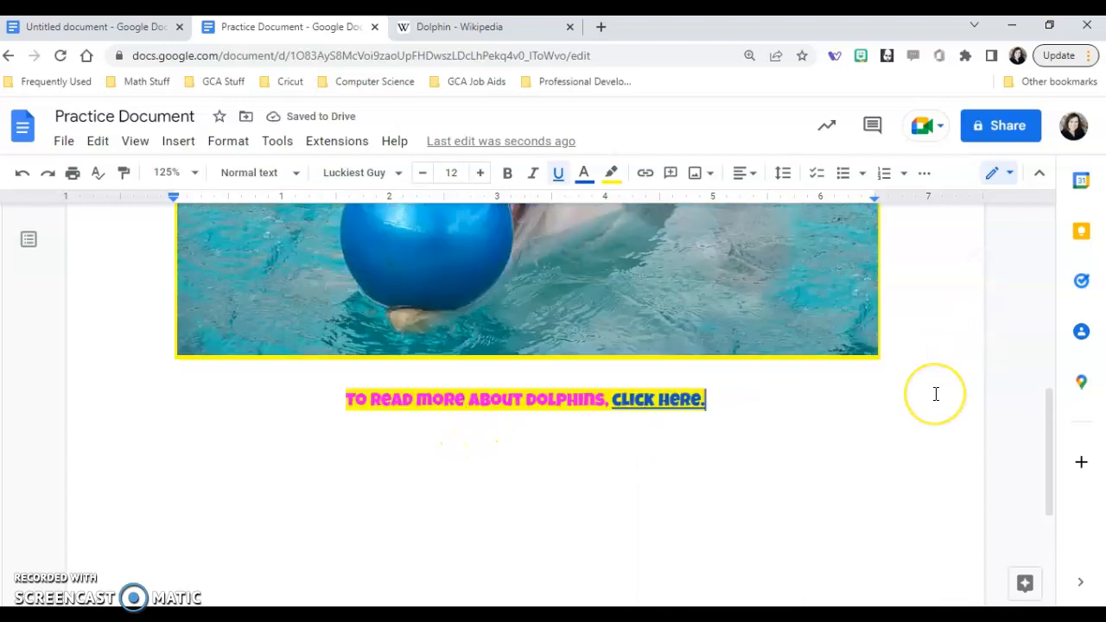
scroll(936, 394, down, 4)
scroll(936, 394, down, 5)
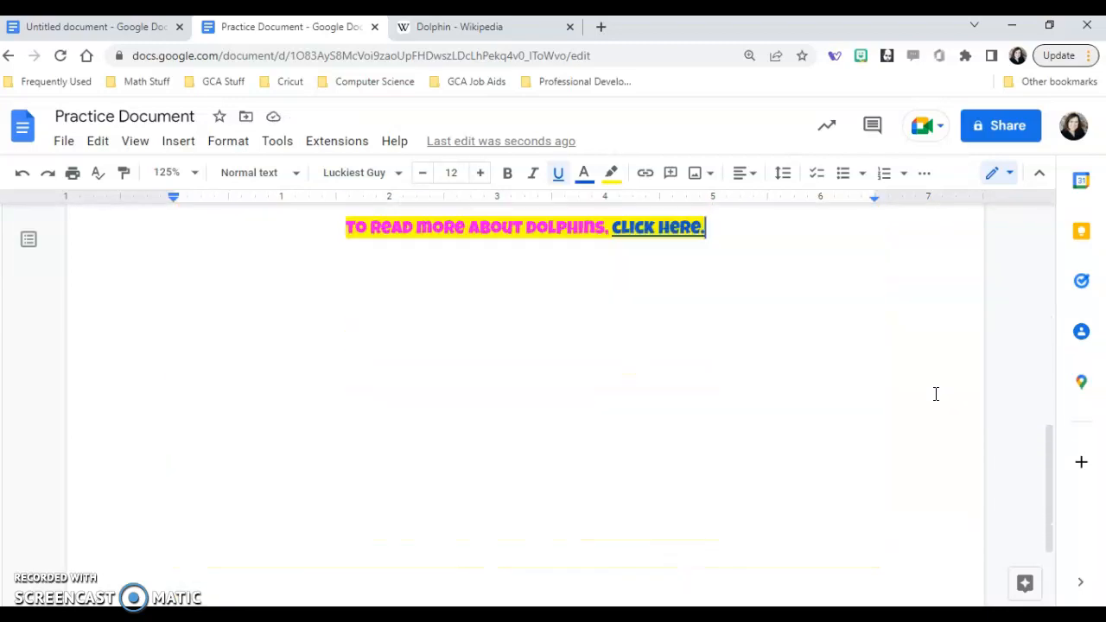
scroll(933, 394, up, 9)
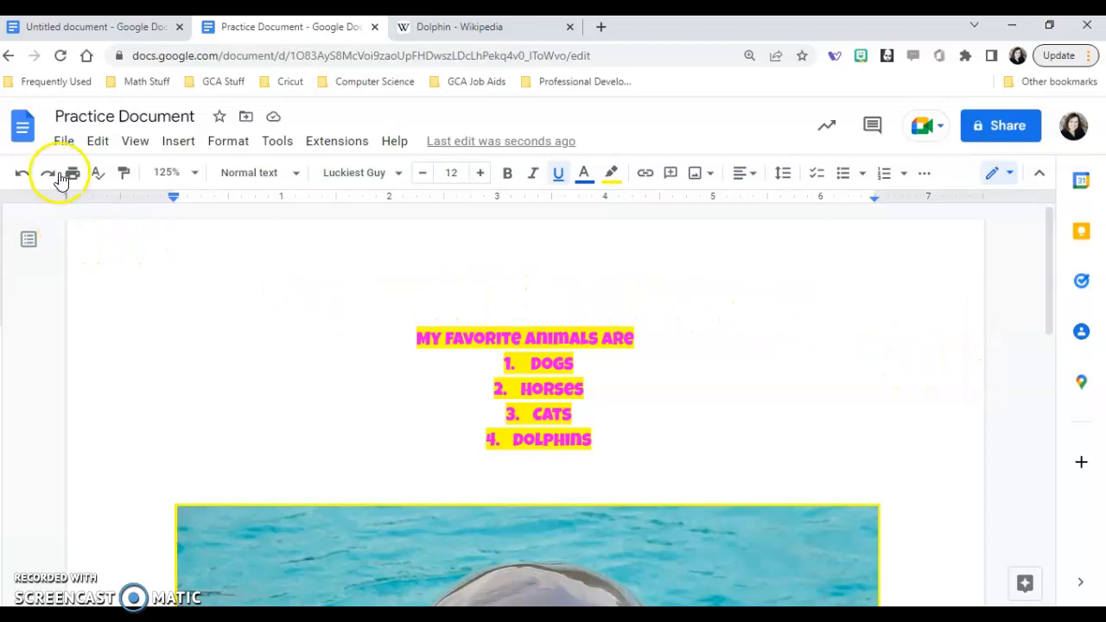
click(64, 143)
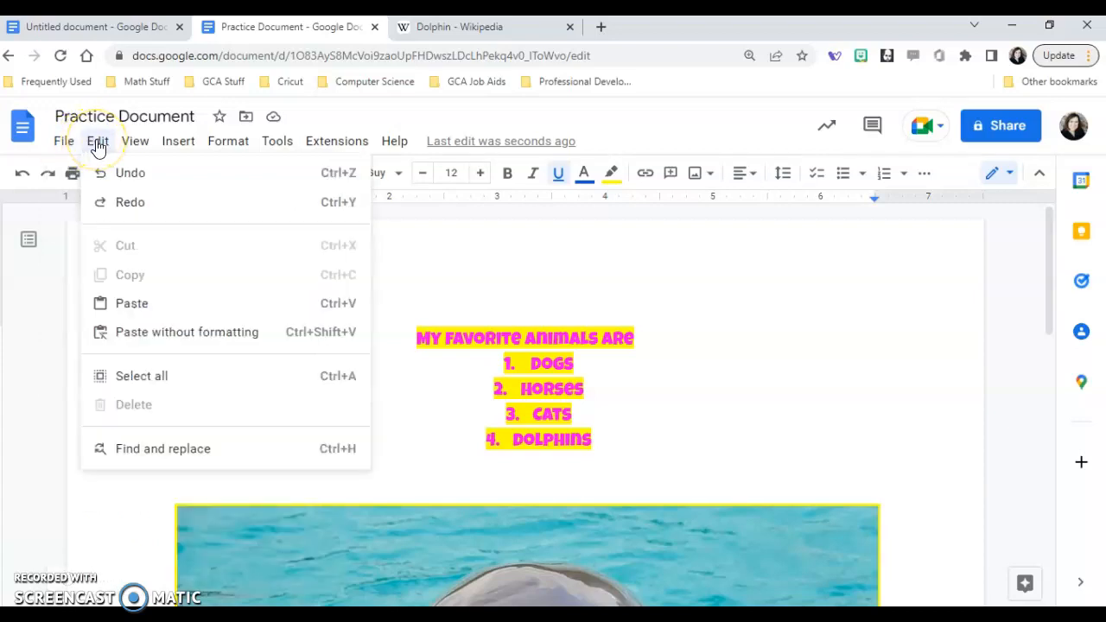
click(69, 147)
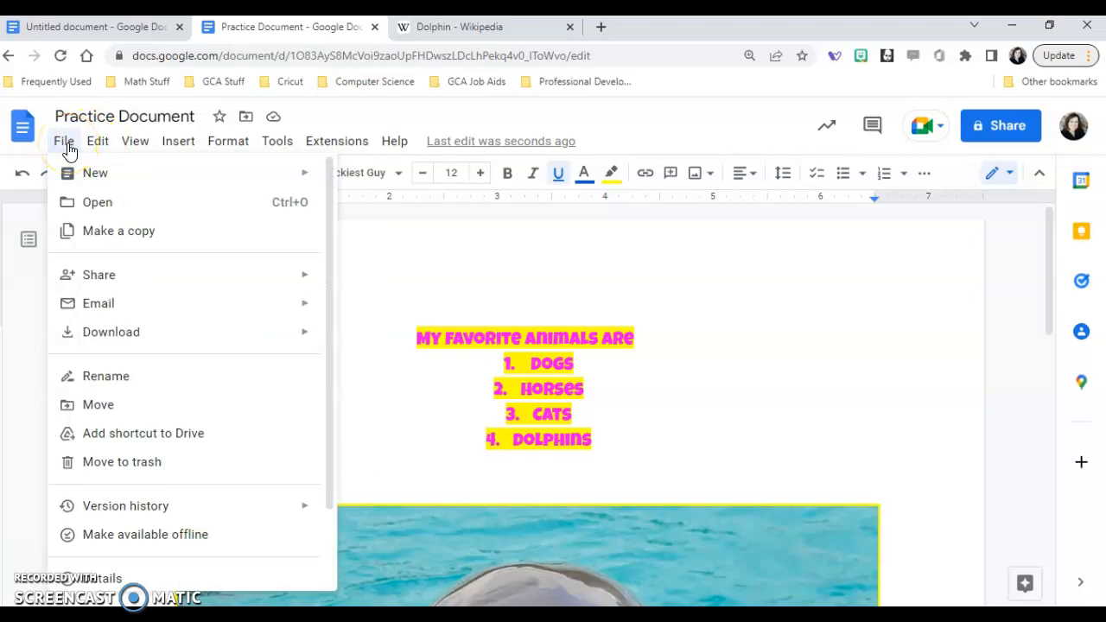
mouse_move(97, 144)
click(41, 580)
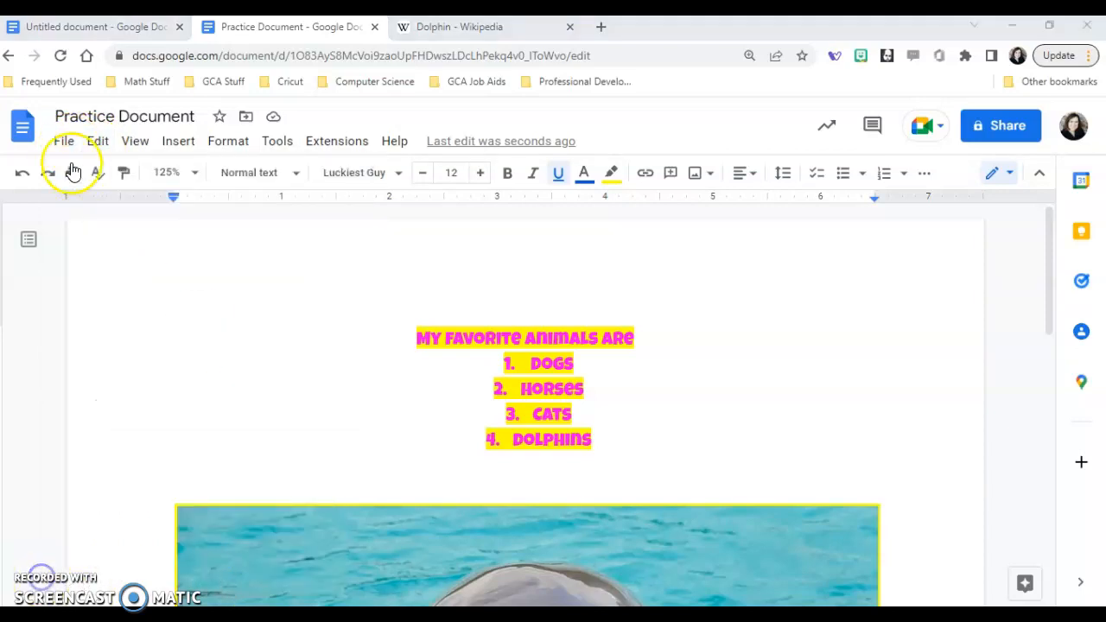
click(57, 147)
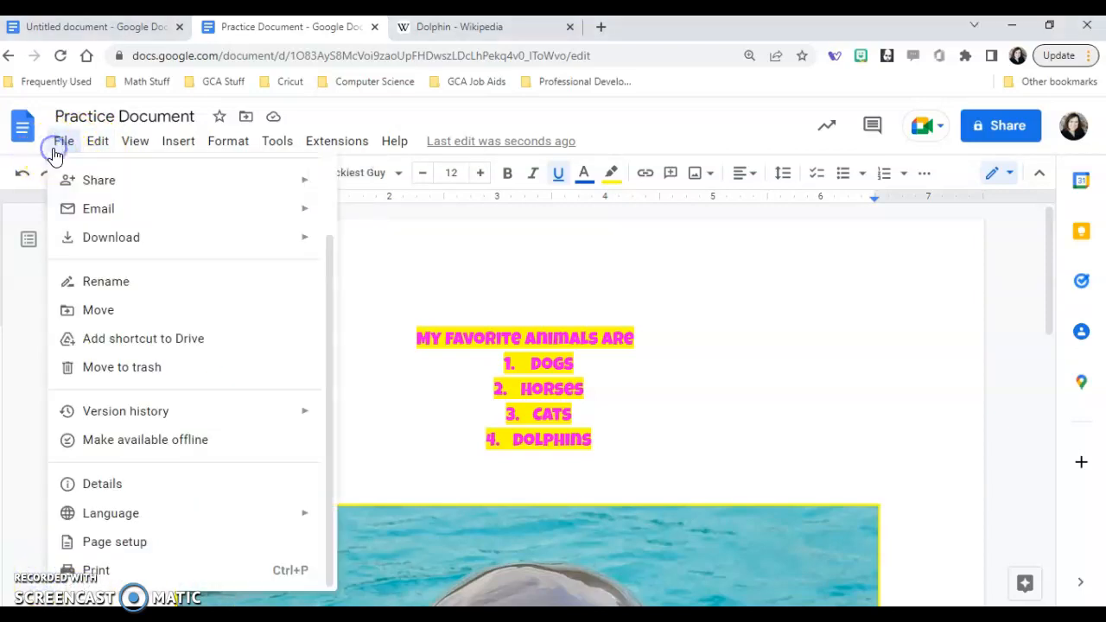
click(121, 542)
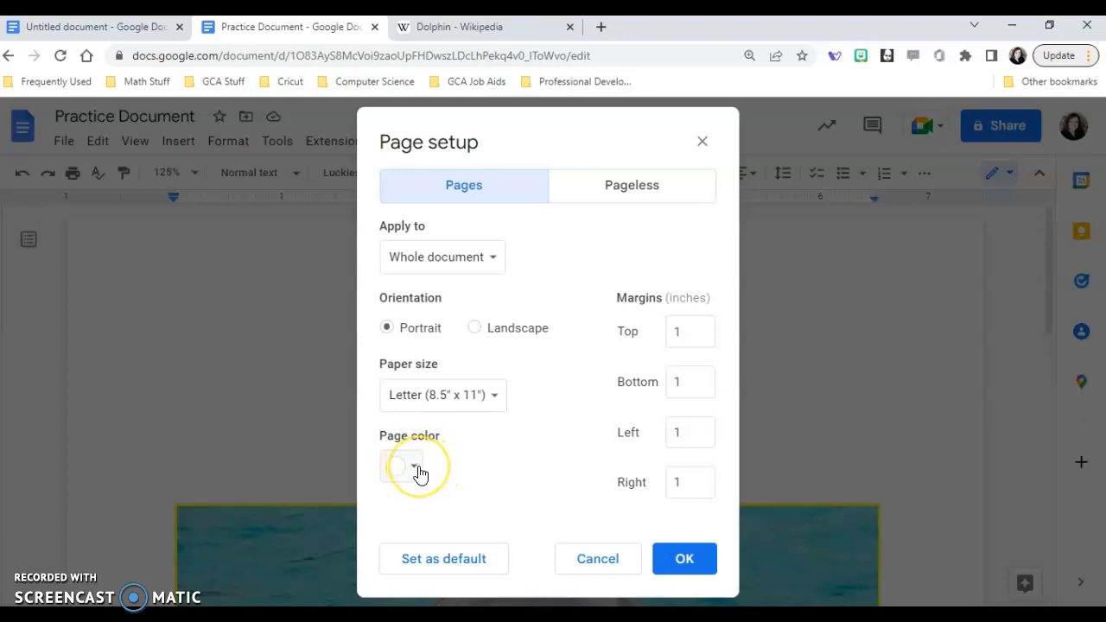
click(418, 472)
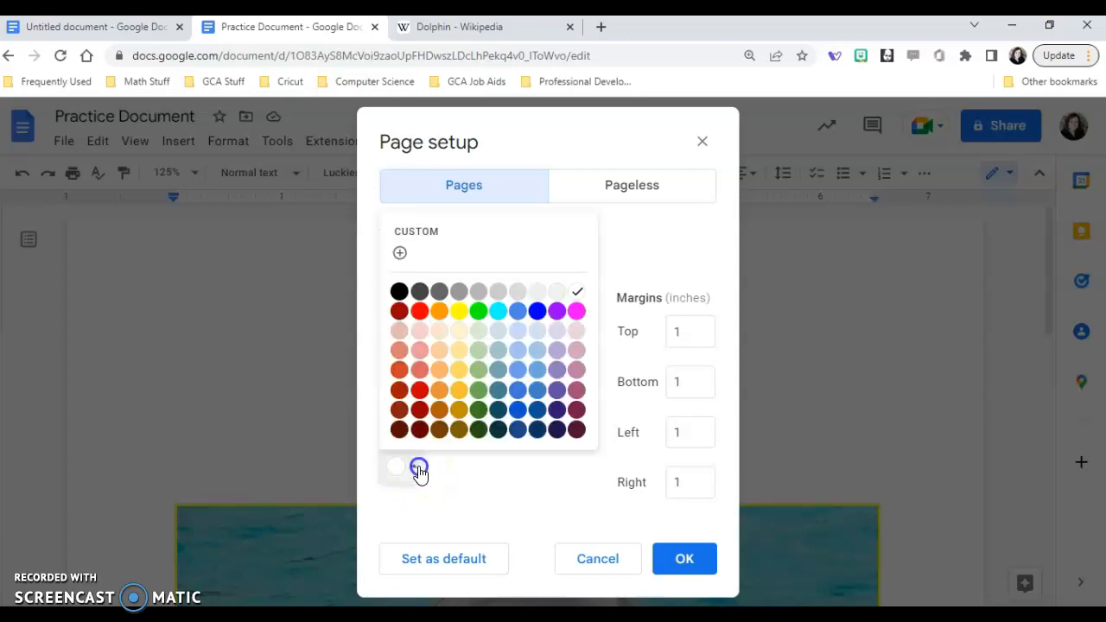
click(498, 312)
click(677, 558)
scroll(823, 389, down, 3)
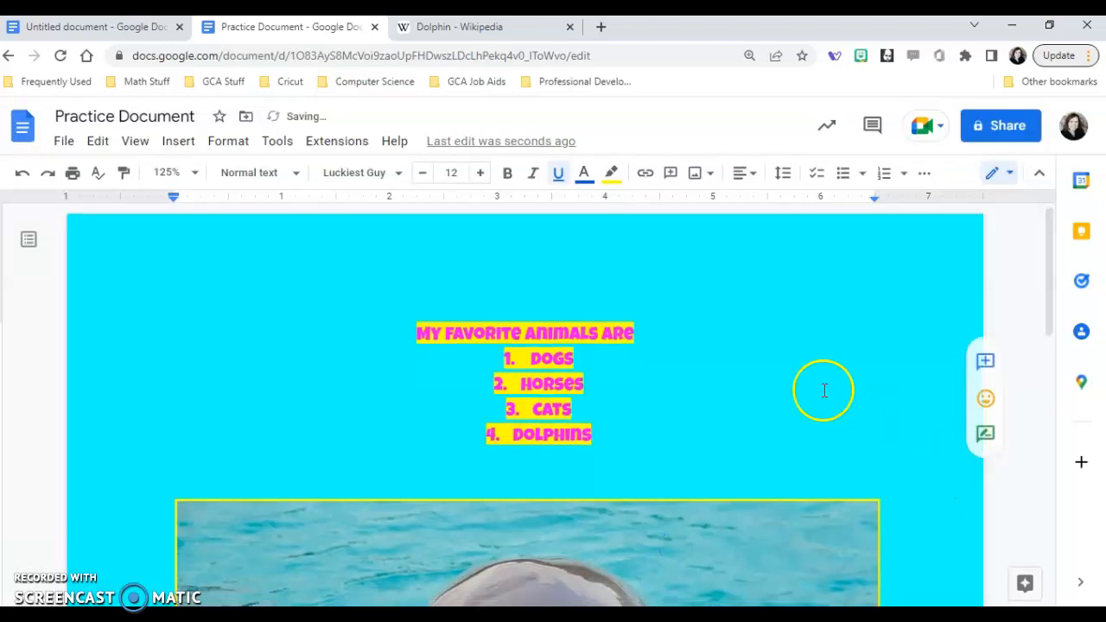
scroll(822, 390, down, 6)
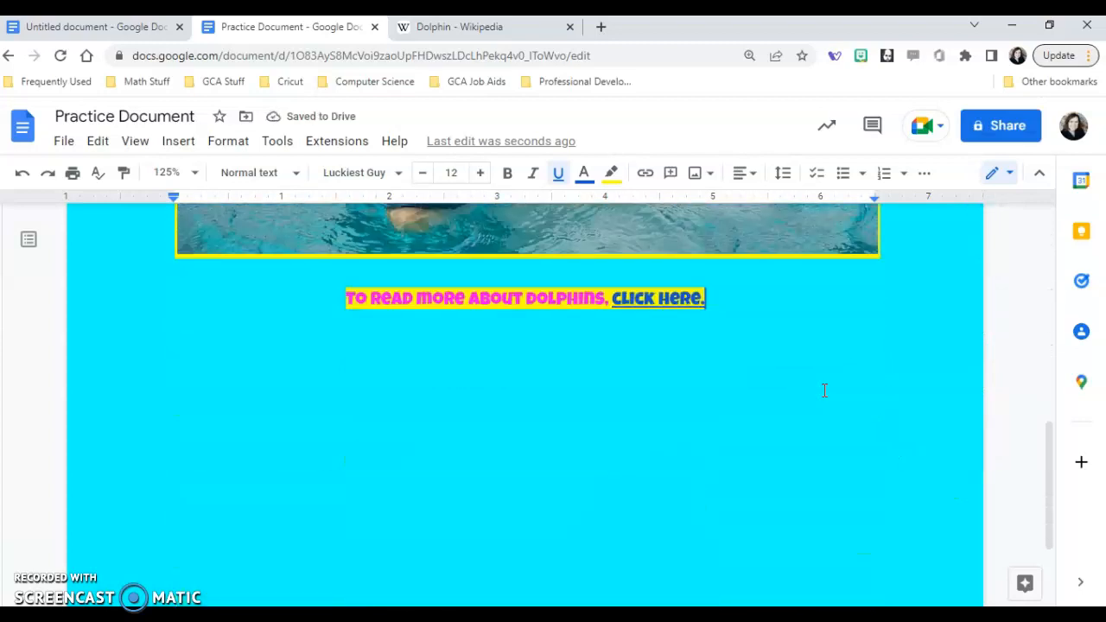
scroll(825, 391, up, 8)
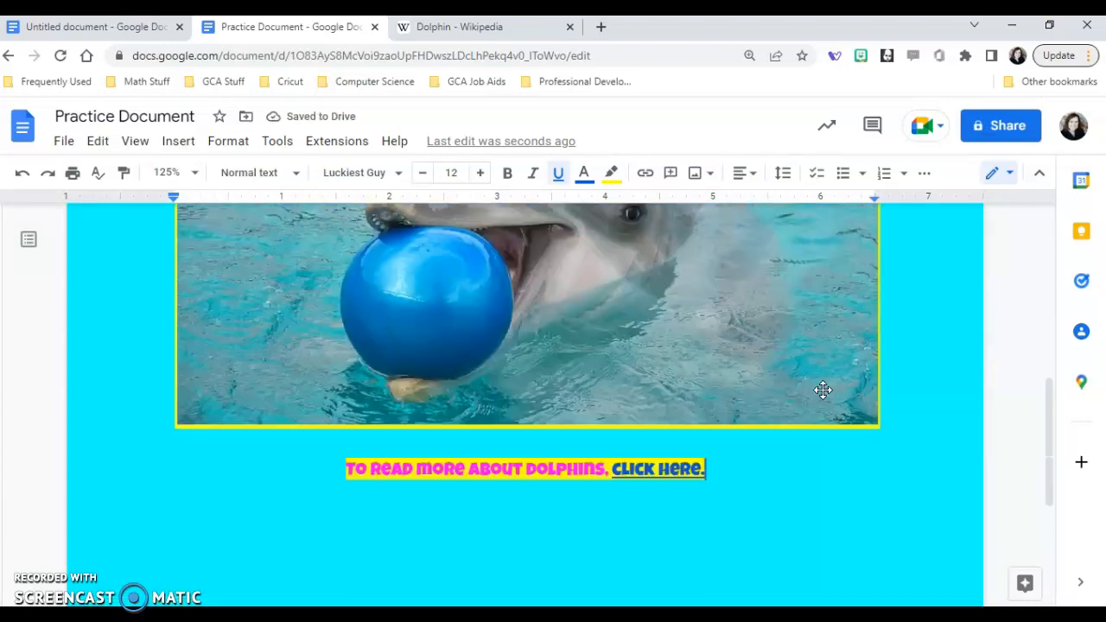
click(64, 143)
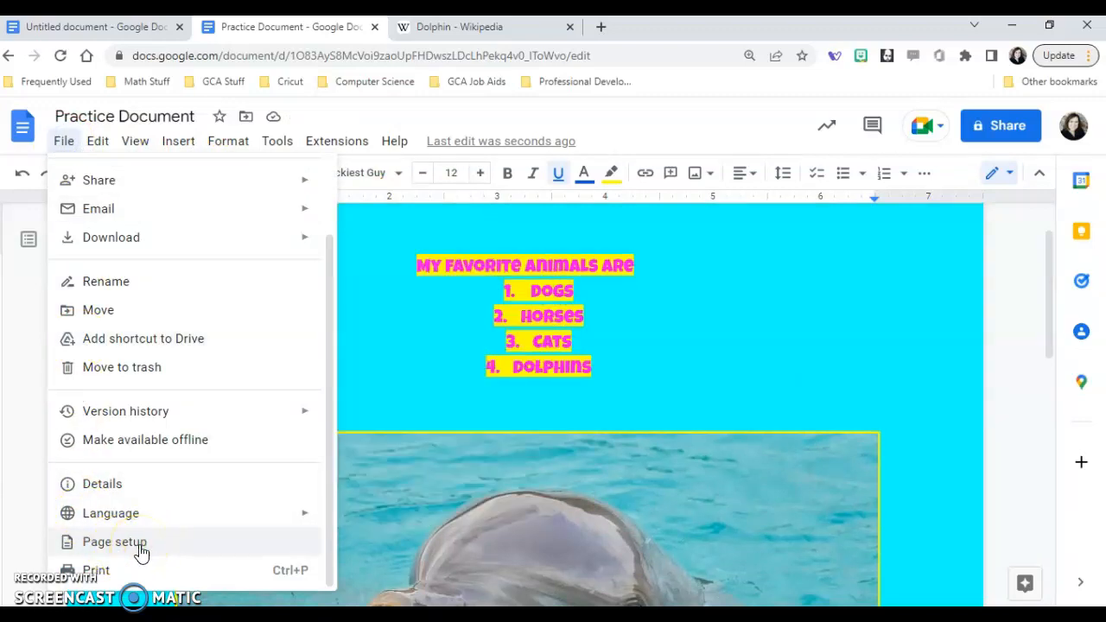
click(937, 360)
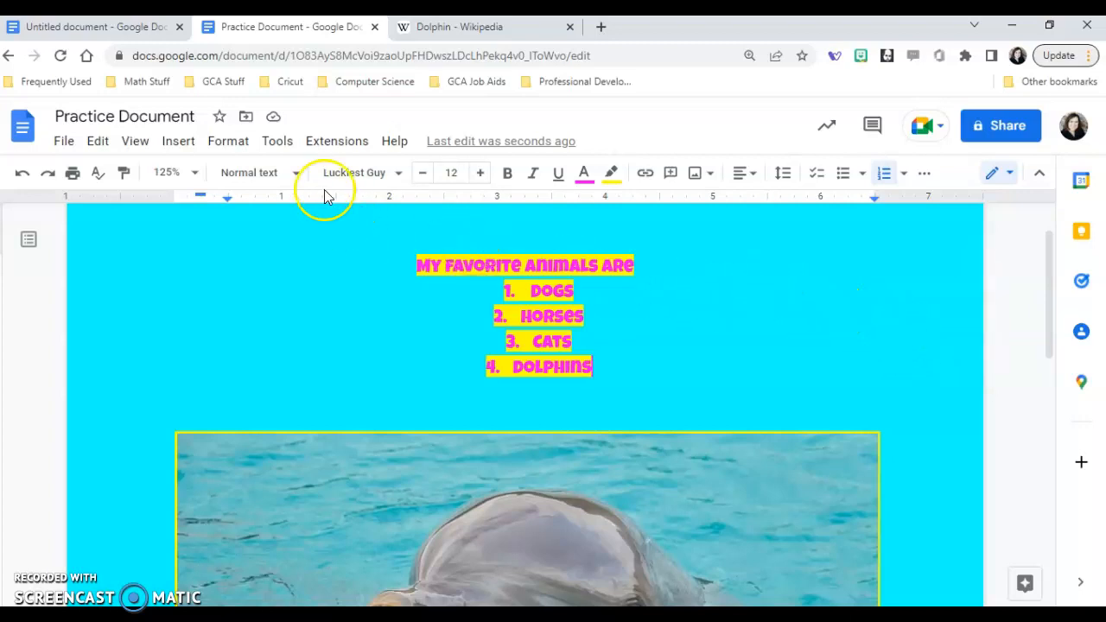
Check the document's word count and turn on displaying the word count while typing.
click(287, 143)
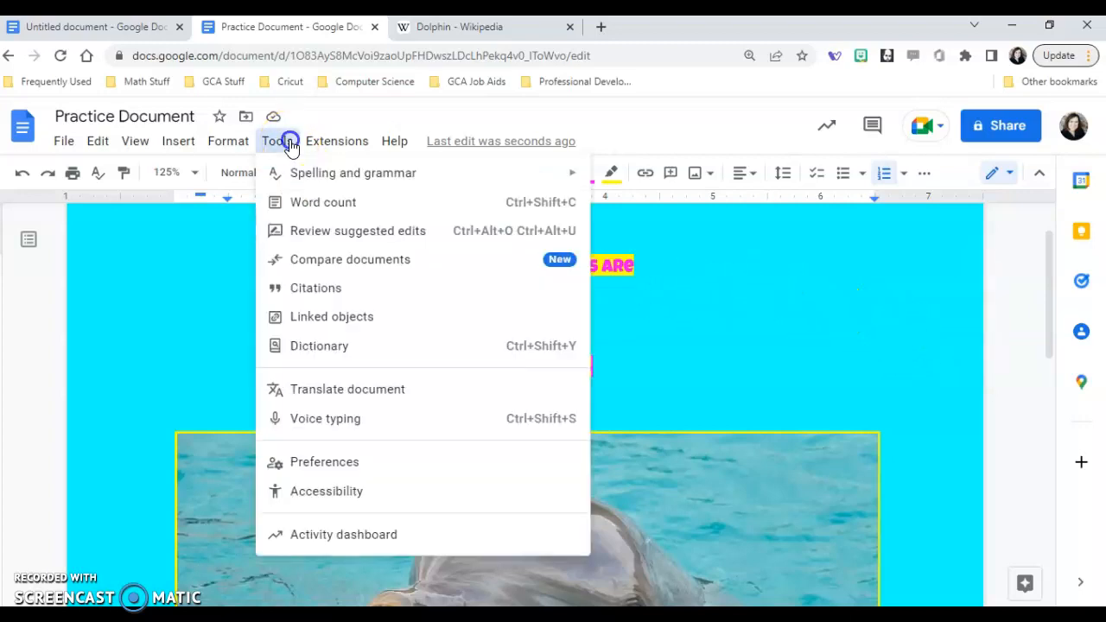
click(326, 212)
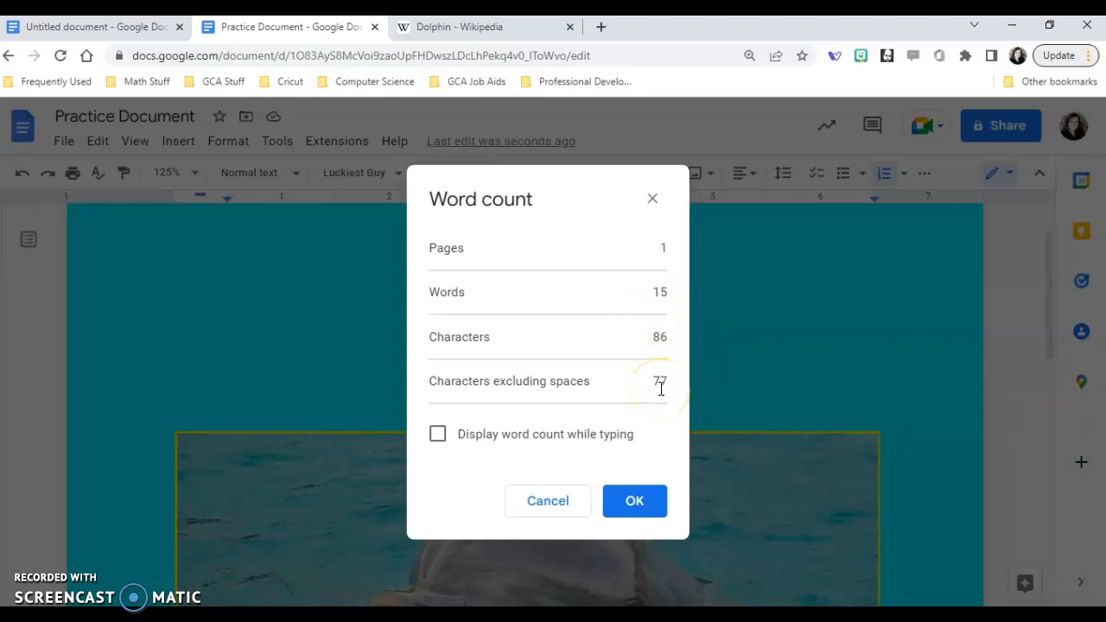
click(438, 436)
click(624, 508)
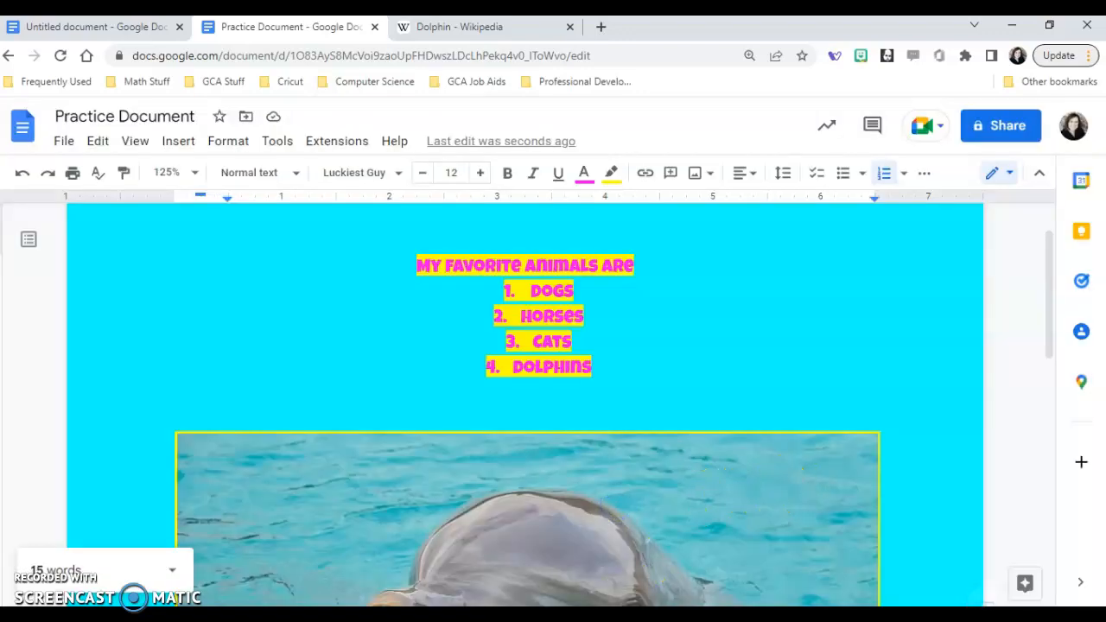